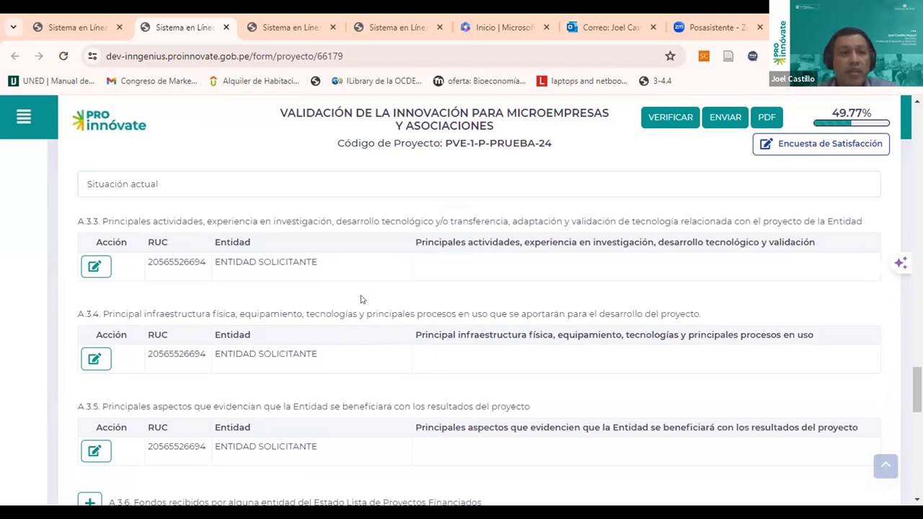
Step: Review the applicant entity's background fields from A.3.3 through A.3.9, including the projects financed by PROINNÓVATE
{"action": "left_click_drag", "start_coordinate": [238, 220], "coordinate": [542, 218]}
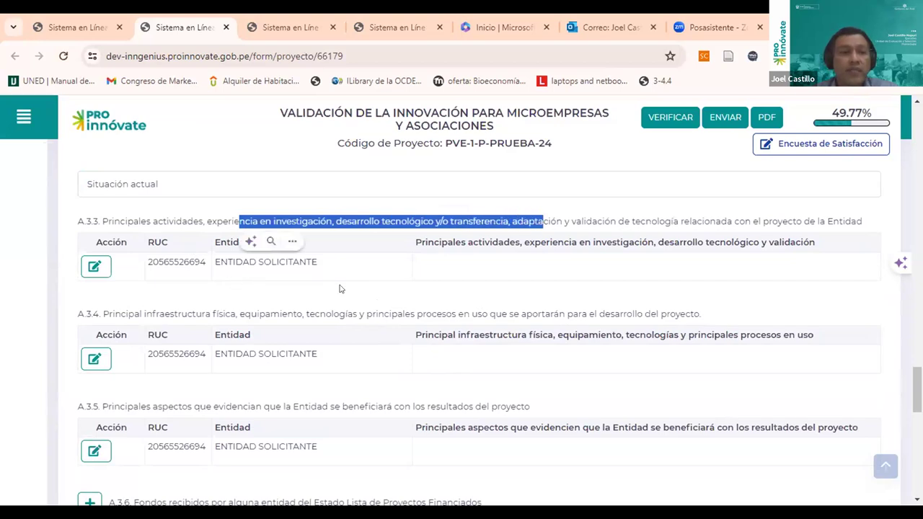
{"action": "scroll", "coordinate": [325, 290], "scroll_direction": "down", "scroll_amount": 2}
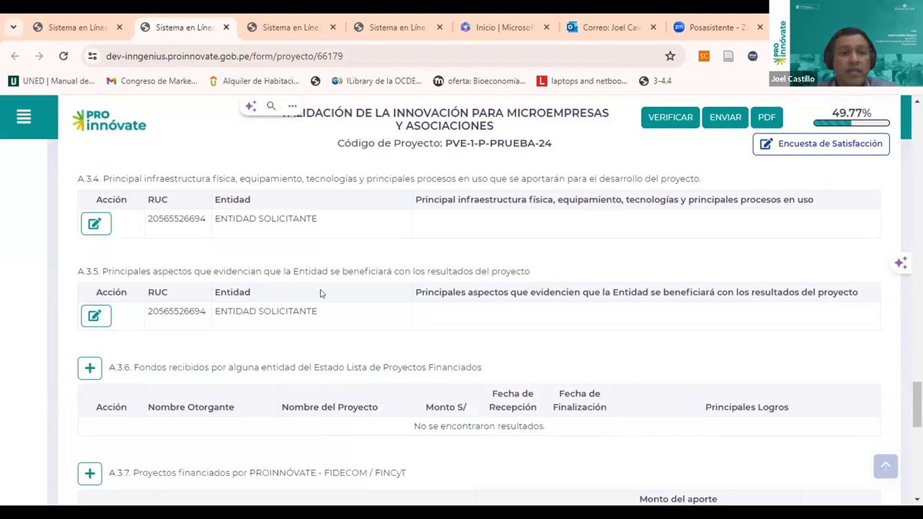
{"action": "scroll", "coordinate": [320, 293], "scroll_direction": "down", "scroll_amount": 4}
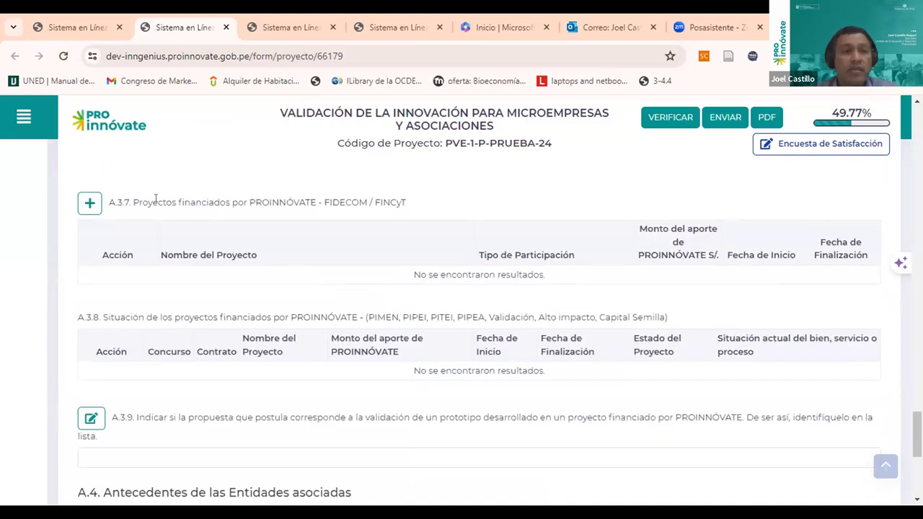
{"action": "left_click_drag", "start_coordinate": [154, 202], "coordinate": [405, 204]}
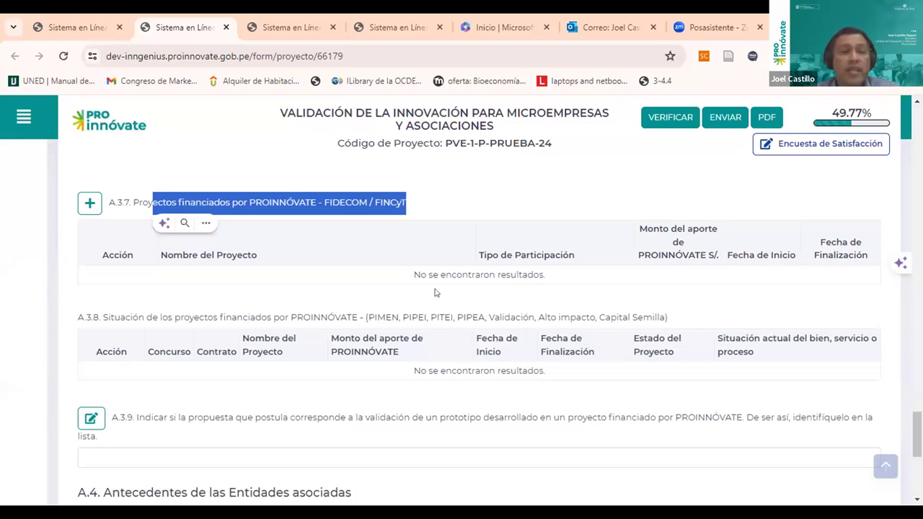
{"action": "scroll", "coordinate": [685, 289], "scroll_direction": "down", "scroll_amount": 2}
{"action": "scroll", "coordinate": [721, 273], "scroll_direction": "up", "scroll_amount": 2}
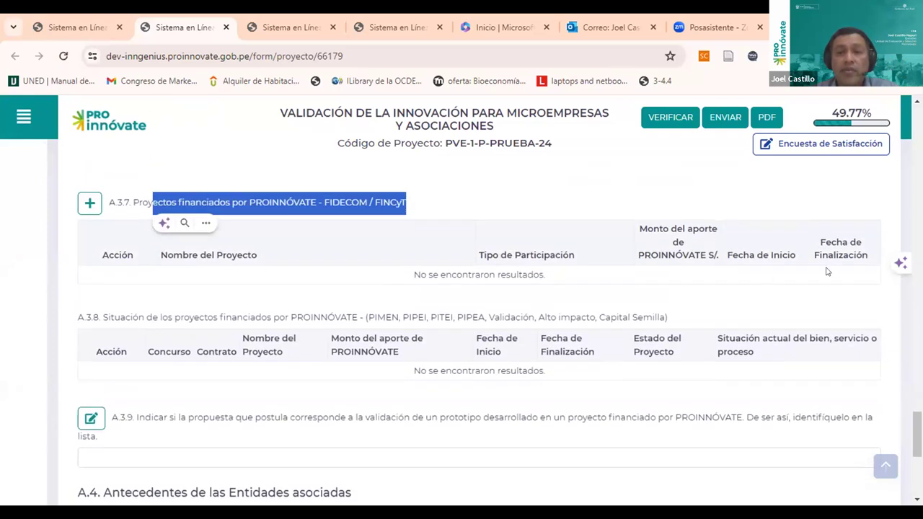
{"action": "left_click", "coordinate": [319, 203]}
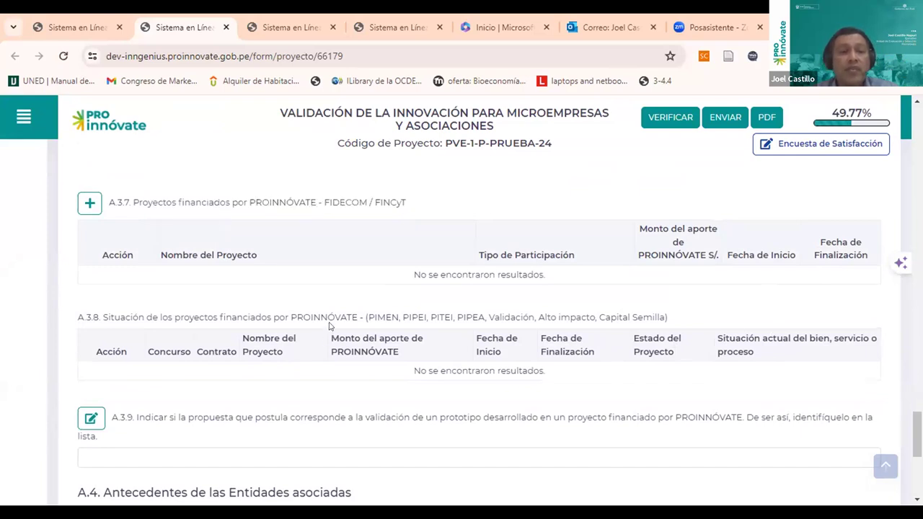
{"action": "scroll", "coordinate": [350, 303], "scroll_direction": "down", "scroll_amount": 2}
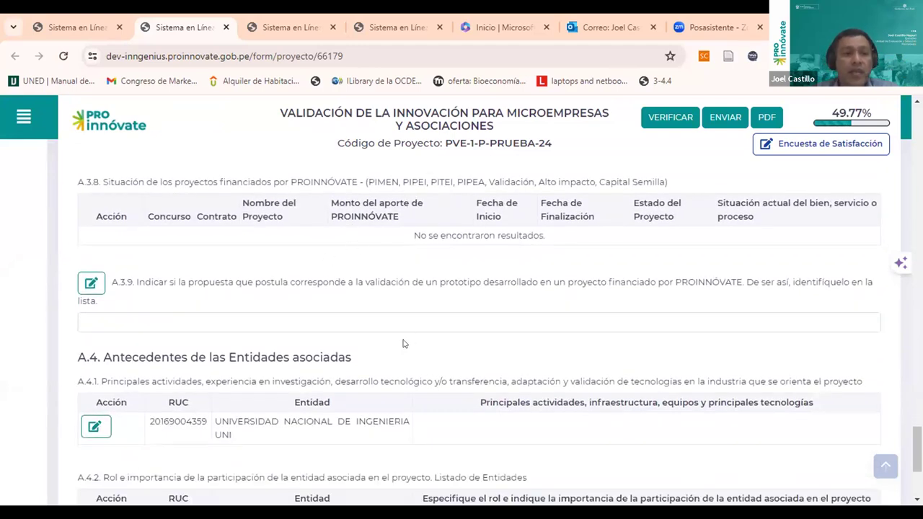
Step: Review section A.4 on the associated entities' background, covering activities, role in the project and infrastructure
{"action": "scroll", "coordinate": [404, 344], "scroll_direction": "down", "scroll_amount": 2}
{"action": "left_click_drag", "start_coordinate": [201, 221], "coordinate": [362, 221]}
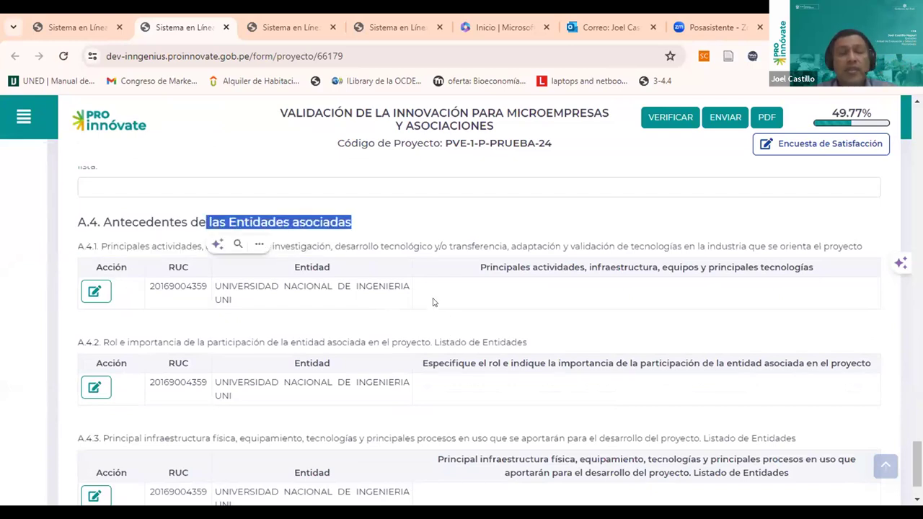
{"action": "left_click", "coordinate": [452, 239]}
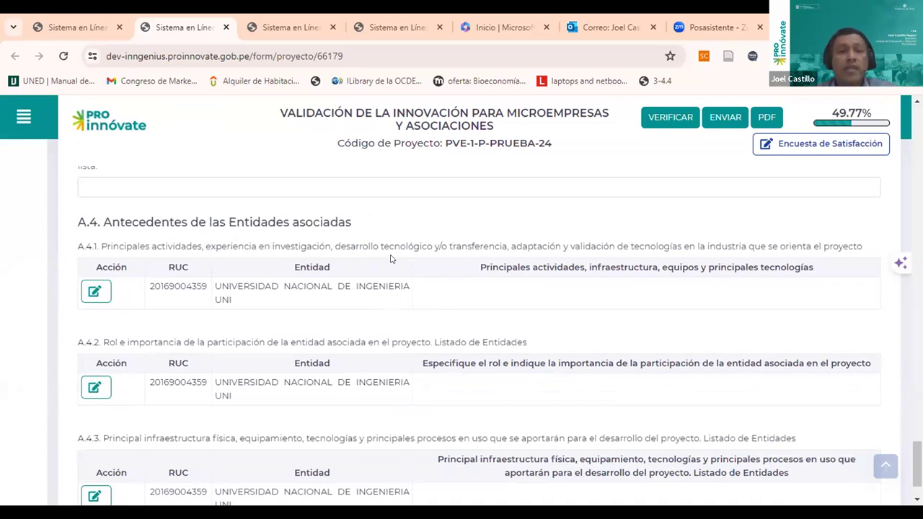
{"action": "left_click_drag", "start_coordinate": [232, 246], "coordinate": [368, 246]}
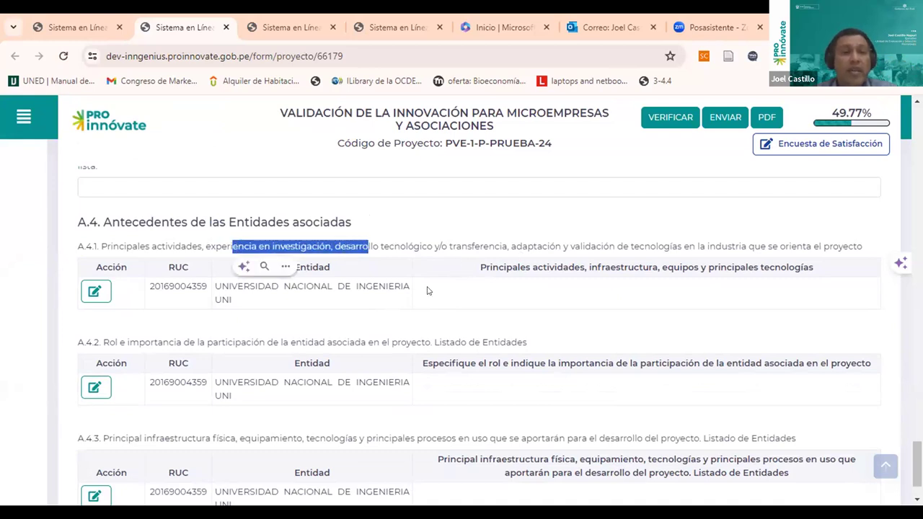
{"action": "scroll", "coordinate": [429, 290], "scroll_direction": "down", "scroll_amount": 1}
{"action": "left_click_drag", "start_coordinate": [173, 278], "coordinate": [407, 278]}
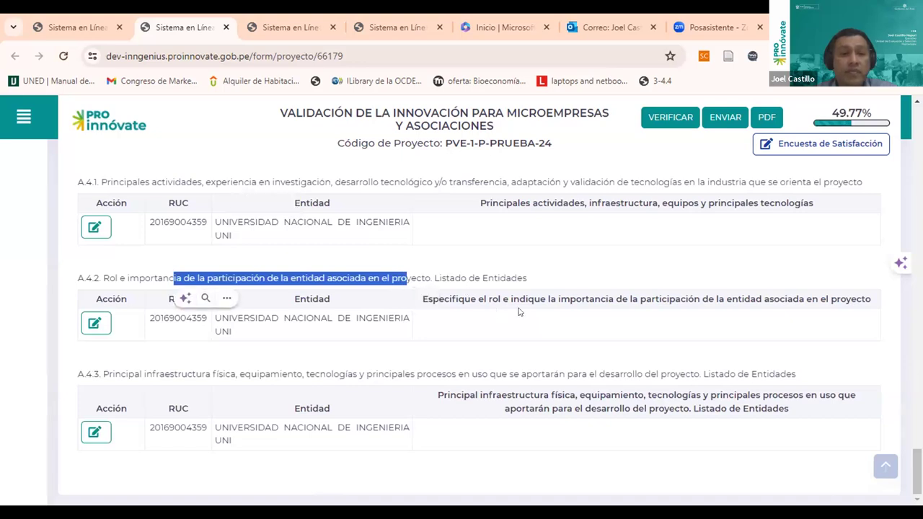
{"action": "scroll", "coordinate": [500, 325], "scroll_direction": "up", "scroll_amount": 1}
{"action": "scroll", "coordinate": [503, 327], "scroll_direction": "down", "scroll_amount": 1}
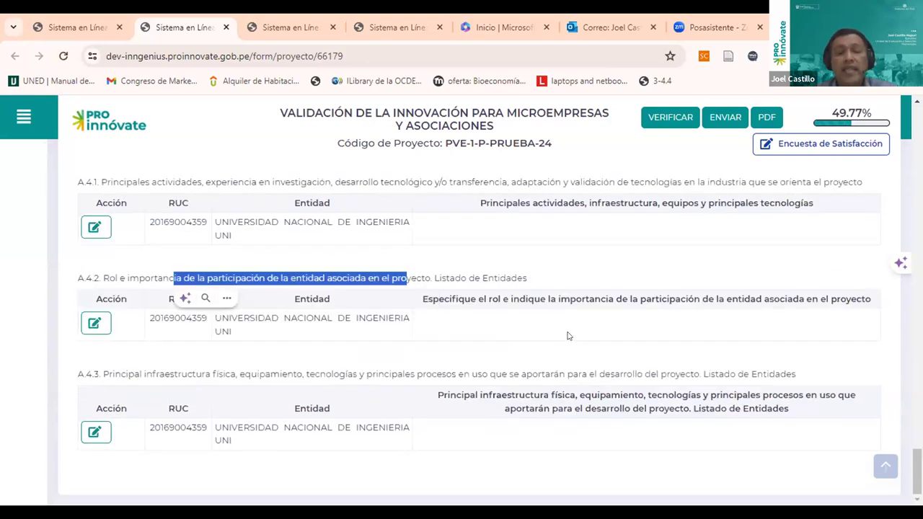
Step: Open Sección B: Mercado of the project form at B.1, the current market situation
{"action": "scroll", "coordinate": [575, 336], "scroll_direction": "up", "scroll_amount": 8}
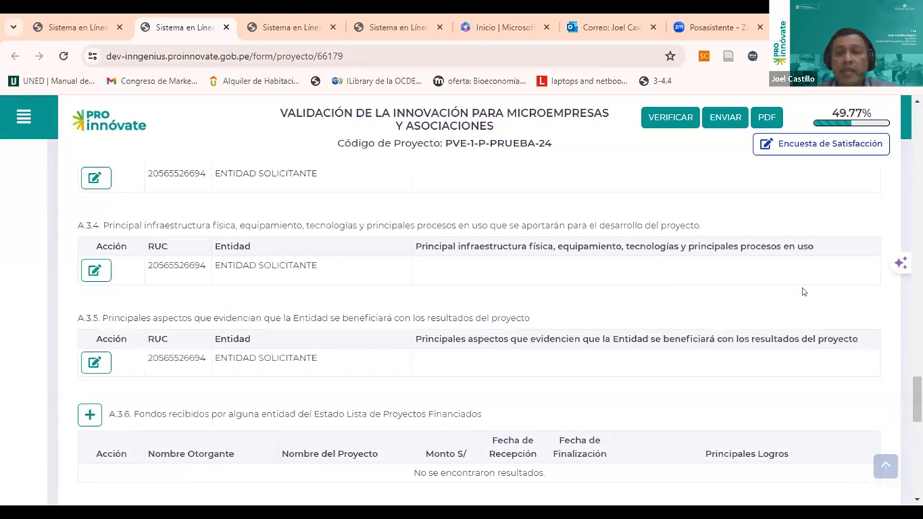
{"action": "scroll", "coordinate": [803, 290], "scroll_direction": "up", "scroll_amount": 15}
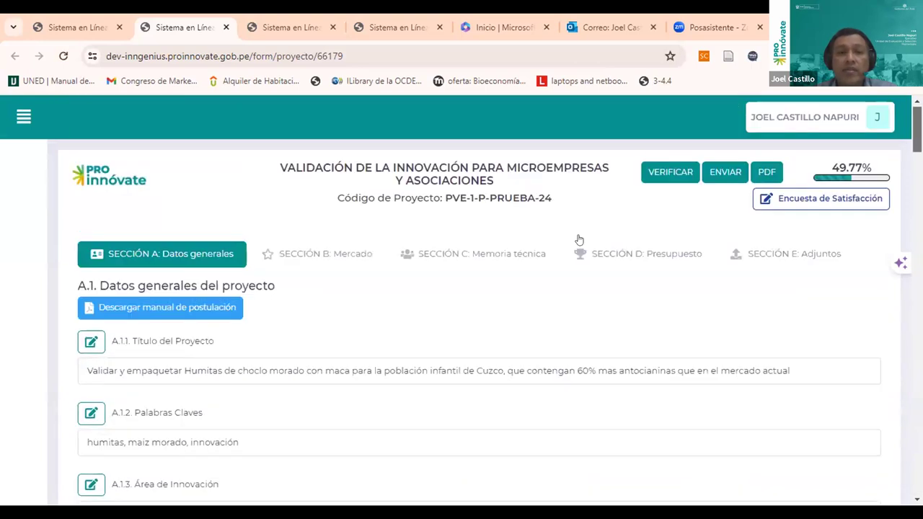
{"action": "left_click", "coordinate": [328, 253]}
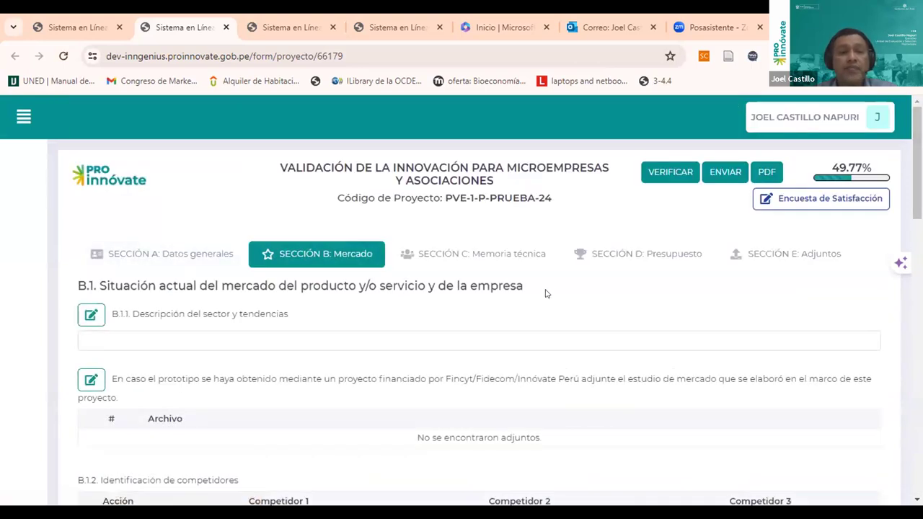
{"action": "scroll", "coordinate": [537, 282], "scroll_direction": "down", "scroll_amount": 1}
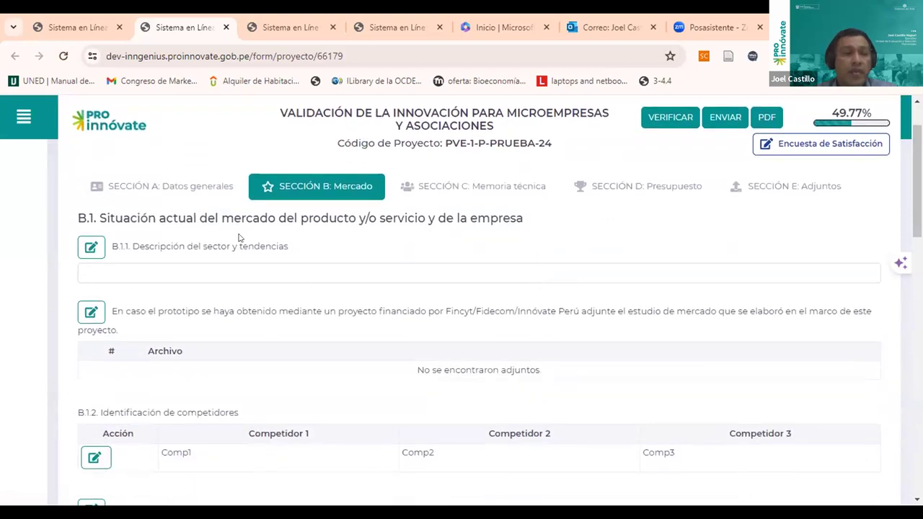
Step: Open the B.1.1 sector and trends description, read its guidance on attaching the market study, and close it without entering text
{"action": "left_click", "coordinate": [91, 249]}
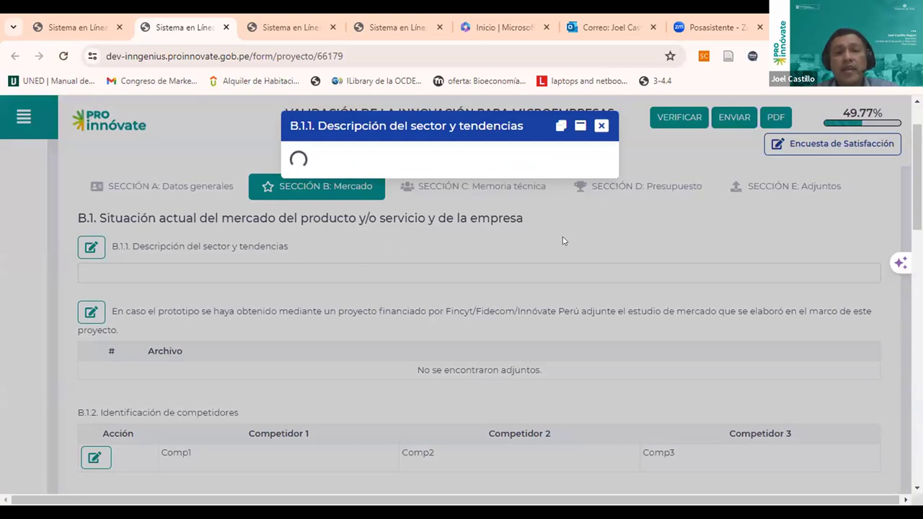
{"action": "left_click", "coordinate": [194, 186]}
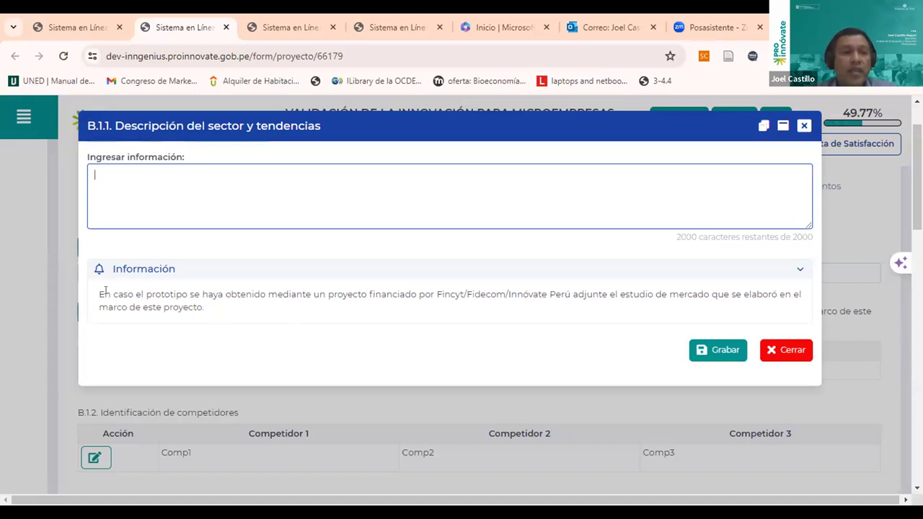
{"action": "left_click_drag", "start_coordinate": [199, 294], "coordinate": [568, 291]}
{"action": "left_click", "coordinate": [637, 293]}
{"action": "left_click_drag", "start_coordinate": [637, 294], "coordinate": [139, 303]}
{"action": "left_click", "coordinate": [171, 329]}
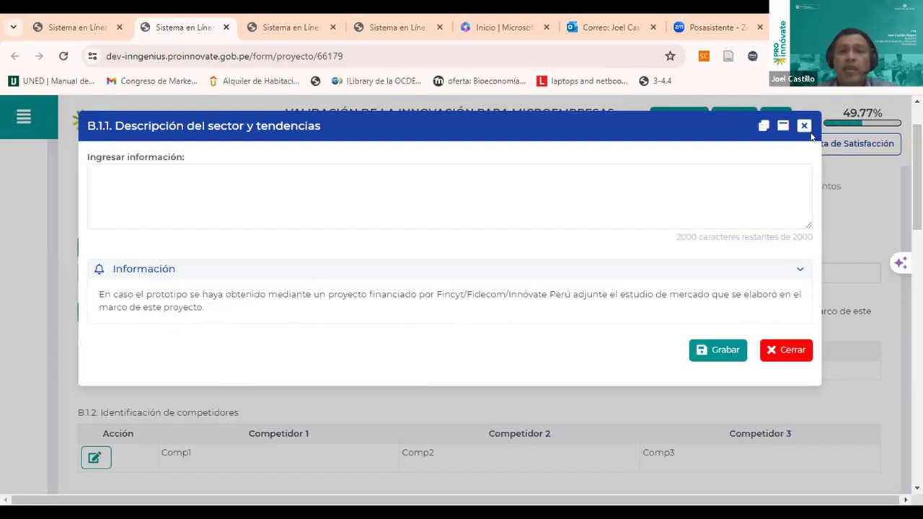
{"action": "left_click", "coordinate": [150, 193]}
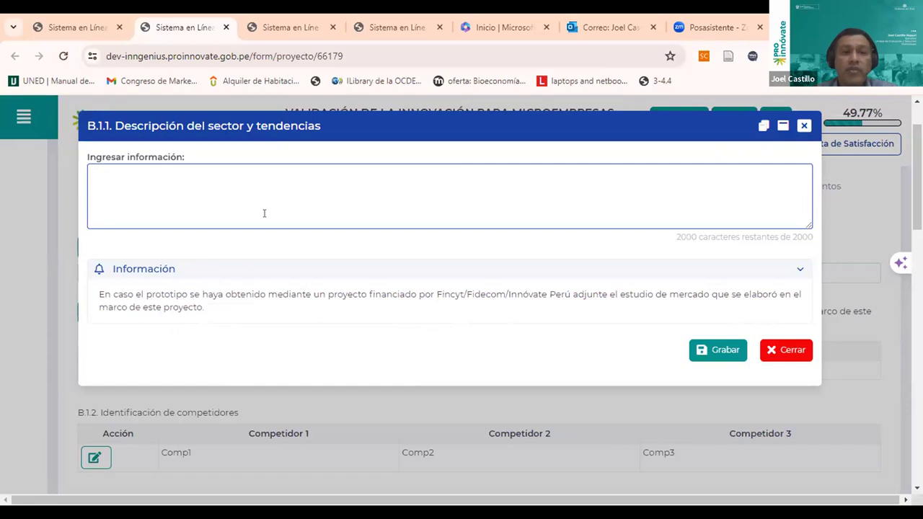
{"action": "left_click", "coordinate": [803, 128]}
Step: Examine the market study attachment field and the B.1.2 competitor identification table
{"action": "scroll", "coordinate": [241, 336], "scroll_direction": "down", "scroll_amount": 2}
{"action": "scroll", "coordinate": [238, 337], "scroll_direction": "up", "scroll_amount": 2}
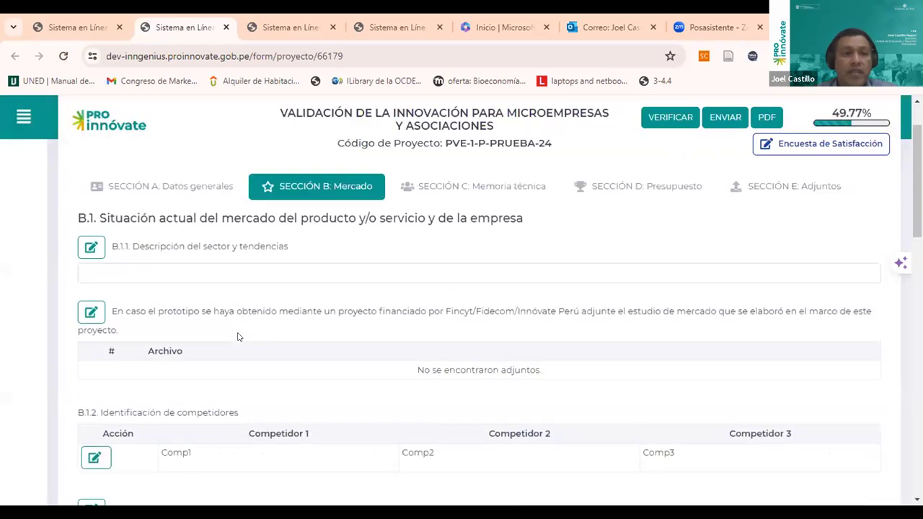
{"action": "scroll", "coordinate": [239, 336], "scroll_direction": "down", "scroll_amount": 2}
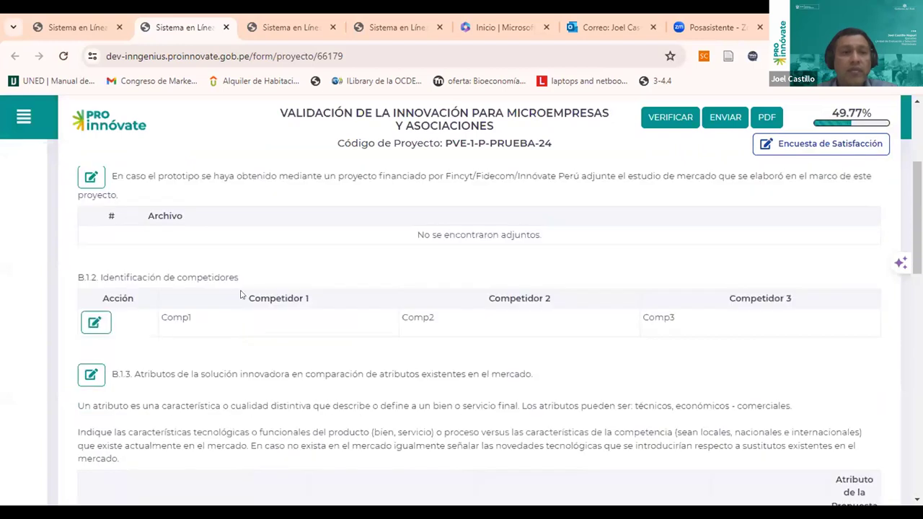
{"action": "scroll", "coordinate": [242, 274], "scroll_direction": "up", "scroll_amount": 1}
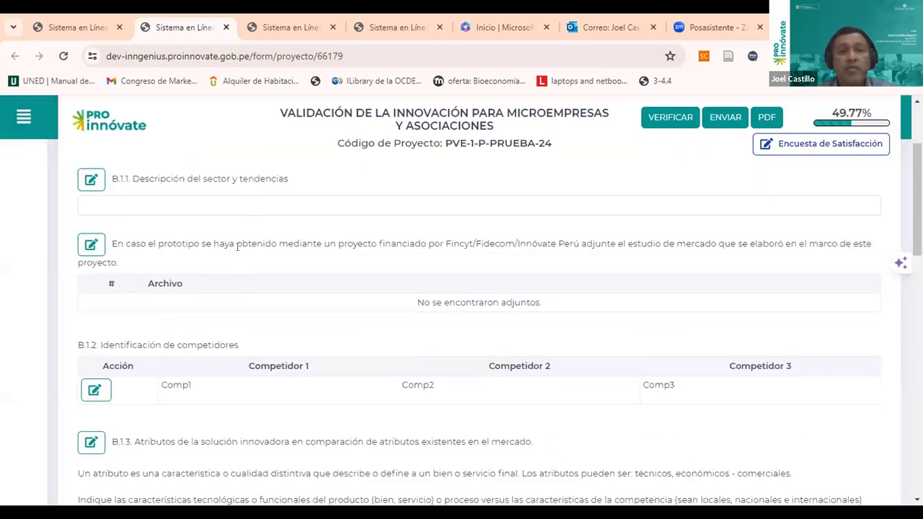
{"action": "scroll", "coordinate": [272, 319], "scroll_direction": "down", "scroll_amount": 1}
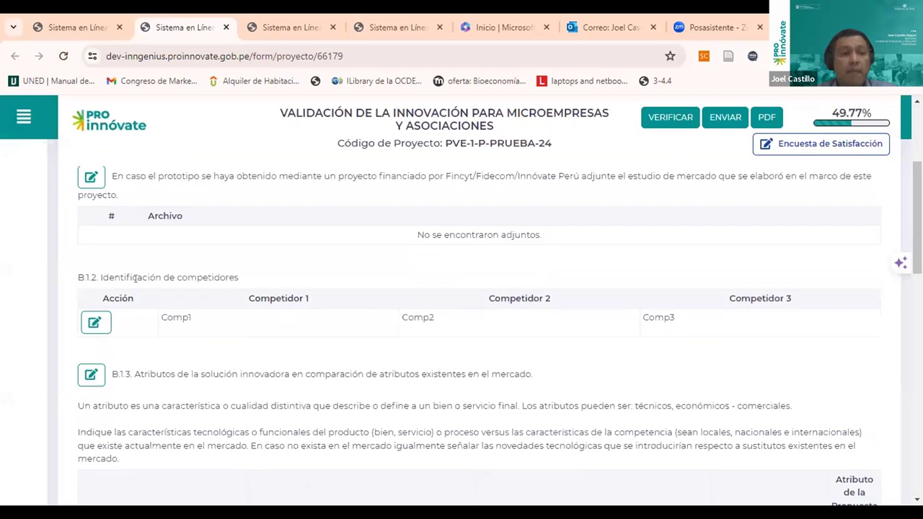
{"action": "left_click_drag", "start_coordinate": [141, 272], "coordinate": [147, 272]}
{"action": "scroll", "coordinate": [321, 268], "scroll_direction": "down", "scroll_amount": 1}
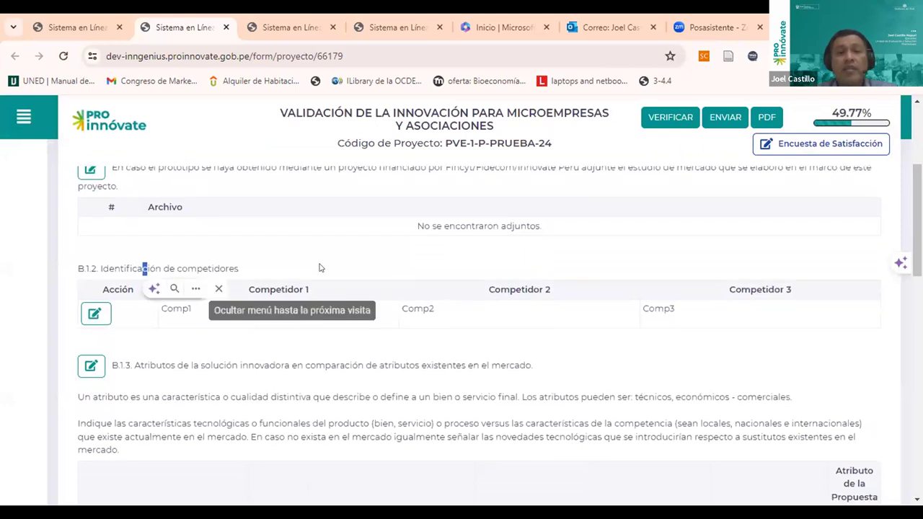
{"action": "scroll", "coordinate": [216, 302], "scroll_direction": "up", "scroll_amount": 1}
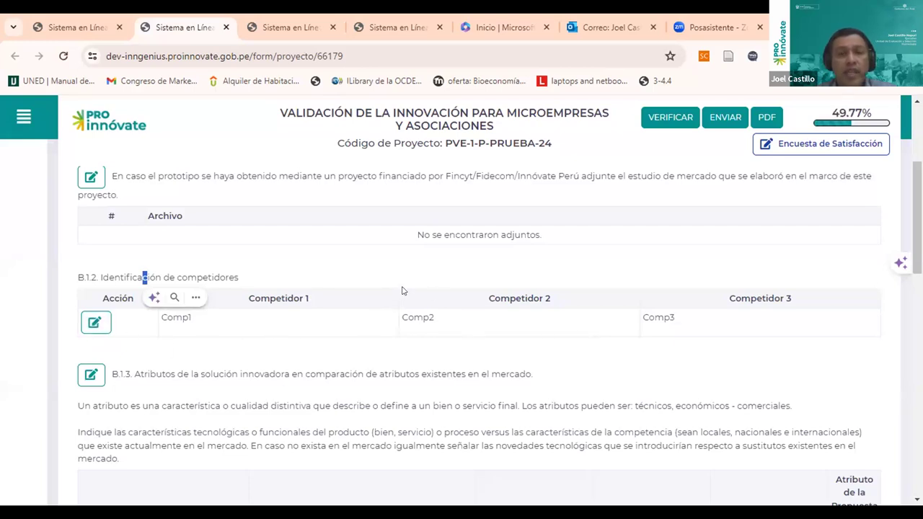
Step: Examine the B.1.3 table comparing the innovative solution's attributes with those of the three competitors
{"action": "scroll", "coordinate": [378, 300], "scroll_direction": "down", "scroll_amount": 1}
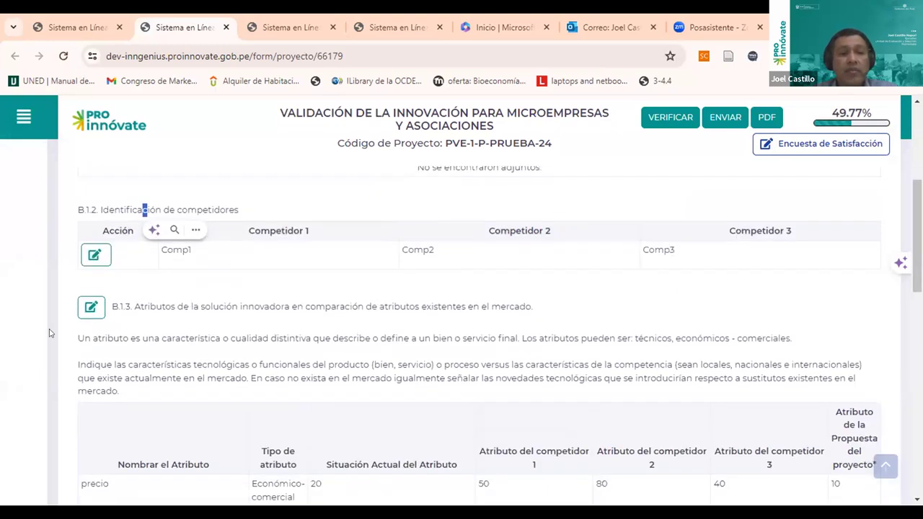
{"action": "scroll", "coordinate": [267, 305], "scroll_direction": "down", "scroll_amount": 2}
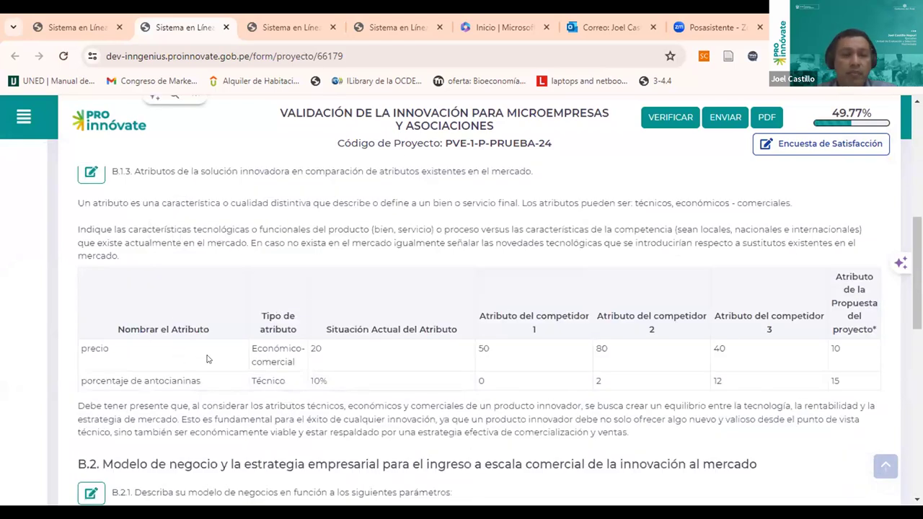
{"action": "triple_click", "coordinate": [161, 324]}
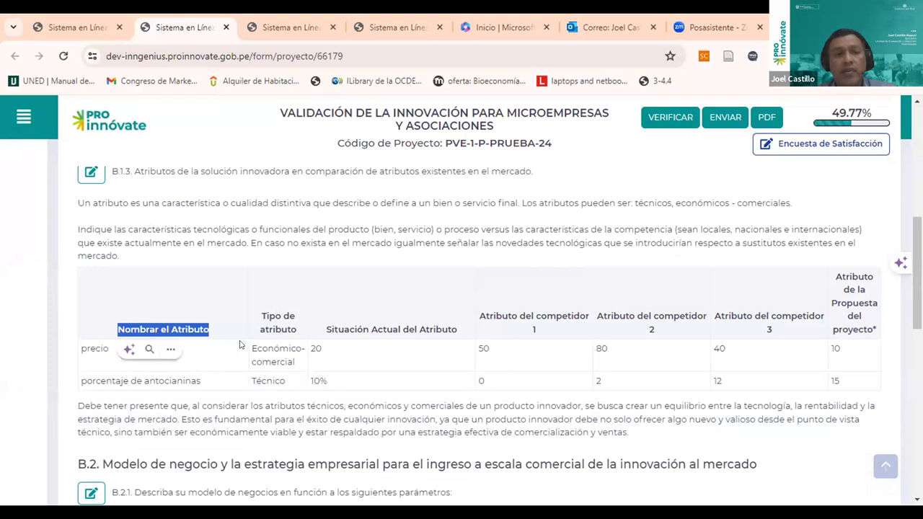
{"action": "left_click", "coordinate": [211, 333]}
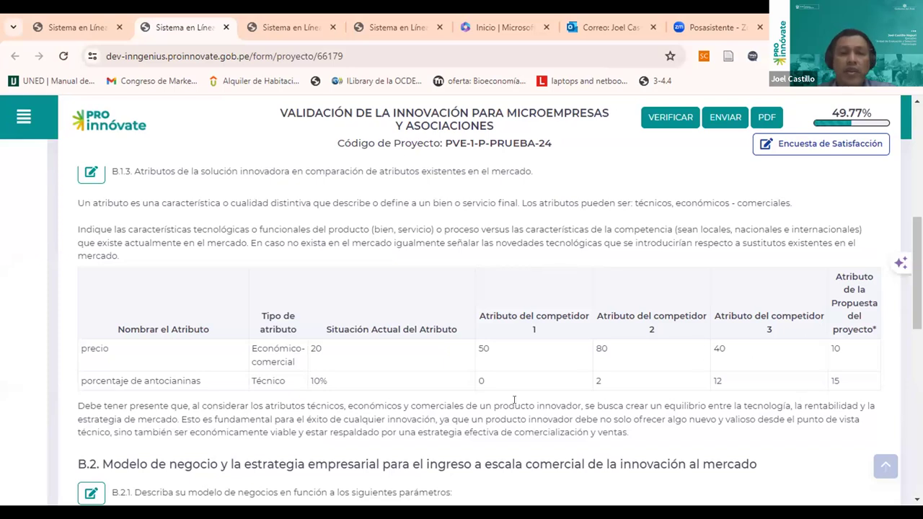
Step: Open the B.2.1 business model description under B.2, the business model and commercial strategy
{"action": "scroll", "coordinate": [526, 334], "scroll_direction": "down", "scroll_amount": 3}
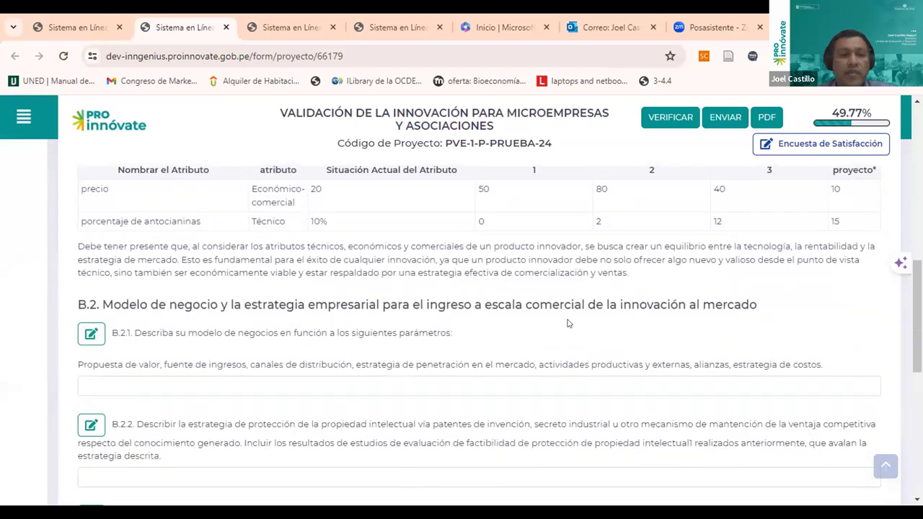
{"action": "left_click_drag", "start_coordinate": [104, 260], "coordinate": [332, 261]}
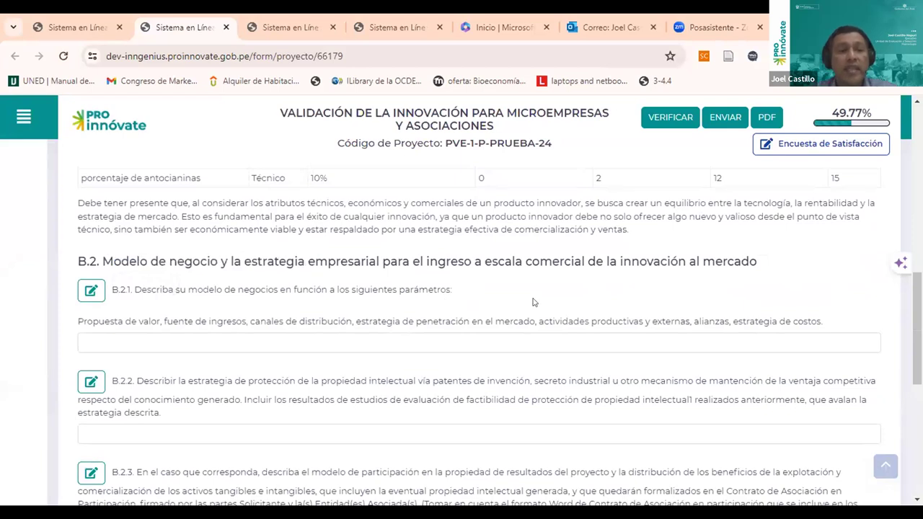
{"action": "scroll", "coordinate": [509, 314], "scroll_direction": "down", "scroll_amount": 2}
{"action": "scroll", "coordinate": [519, 292], "scroll_direction": "up", "scroll_amount": 1}
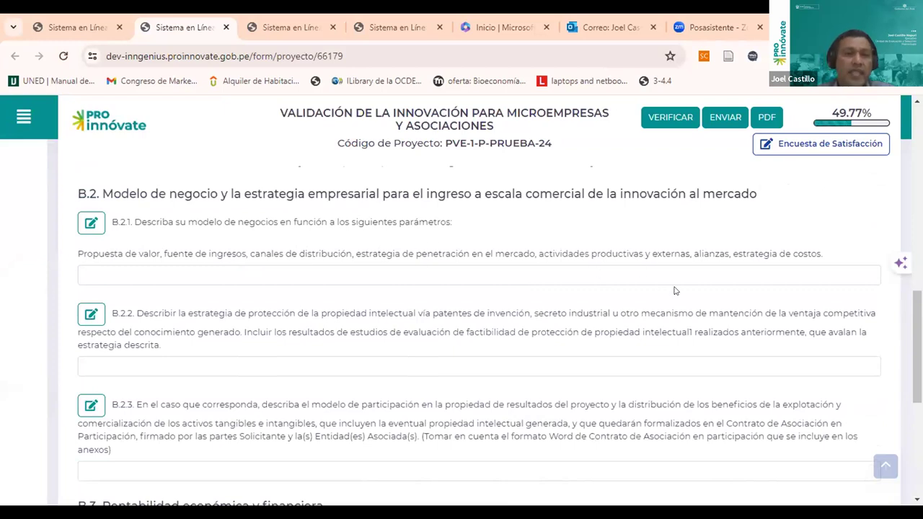
{"action": "left_click", "coordinate": [91, 223]}
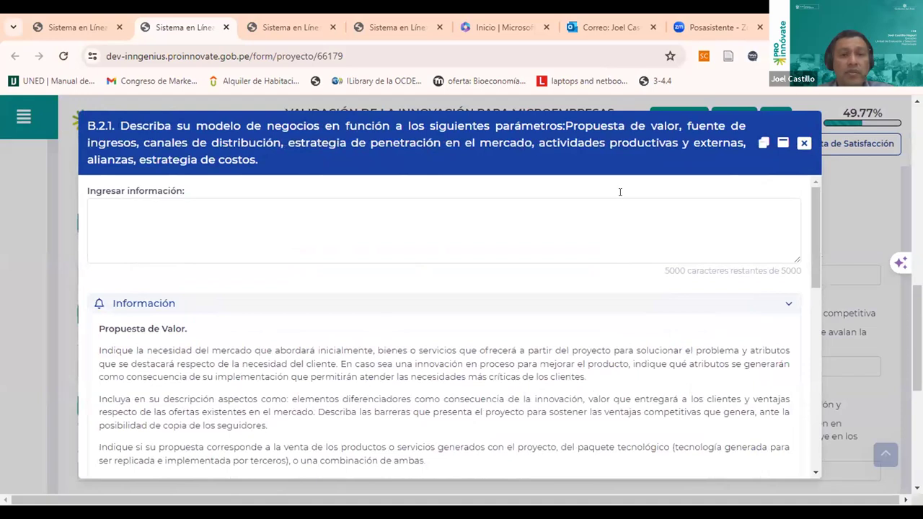
Step: Read the B.2.1 guidance from value proposition through cost strategy, and close the description without entering text
{"action": "scroll", "coordinate": [258, 350], "scroll_direction": "down", "scroll_amount": 1}
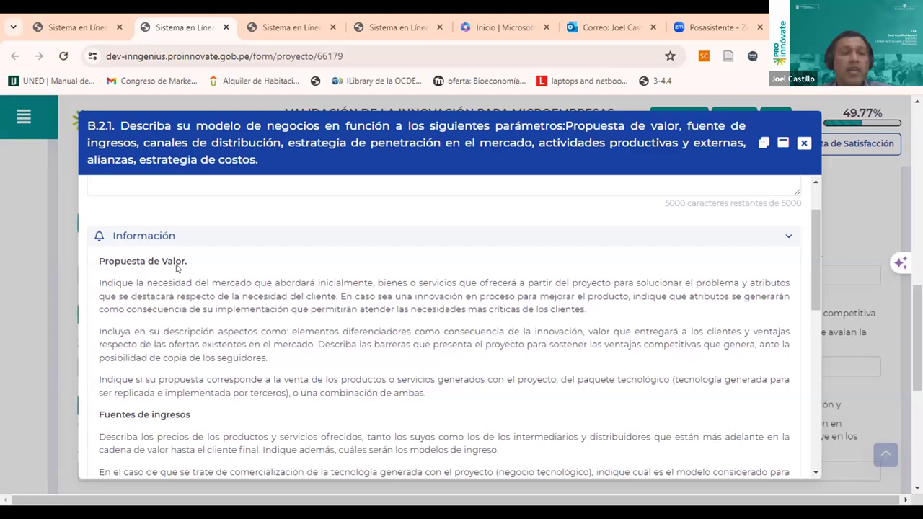
{"action": "scroll", "coordinate": [234, 310], "scroll_direction": "down", "scroll_amount": 1}
{"action": "scroll", "coordinate": [233, 310], "scroll_direction": "down", "scroll_amount": 1}
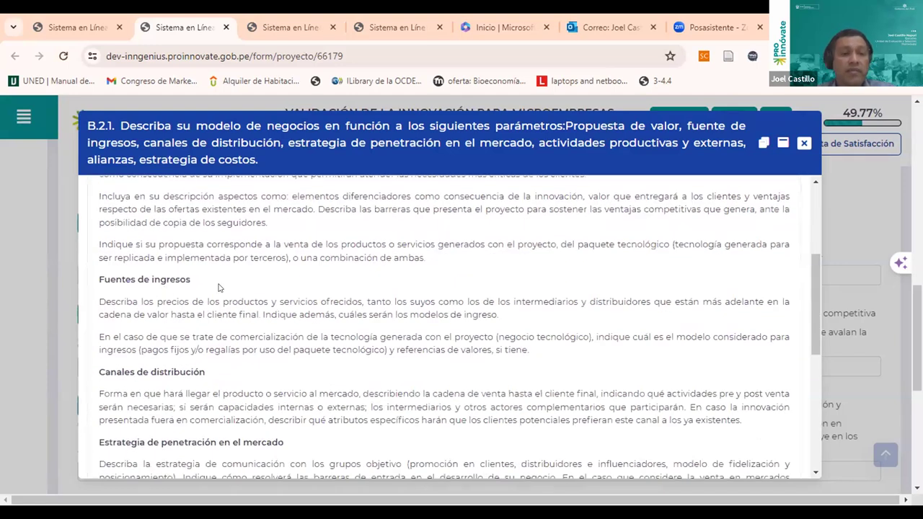
{"action": "scroll", "coordinate": [301, 313], "scroll_direction": "down", "scroll_amount": 1}
{"action": "scroll", "coordinate": [298, 326], "scroll_direction": "down", "scroll_amount": 3}
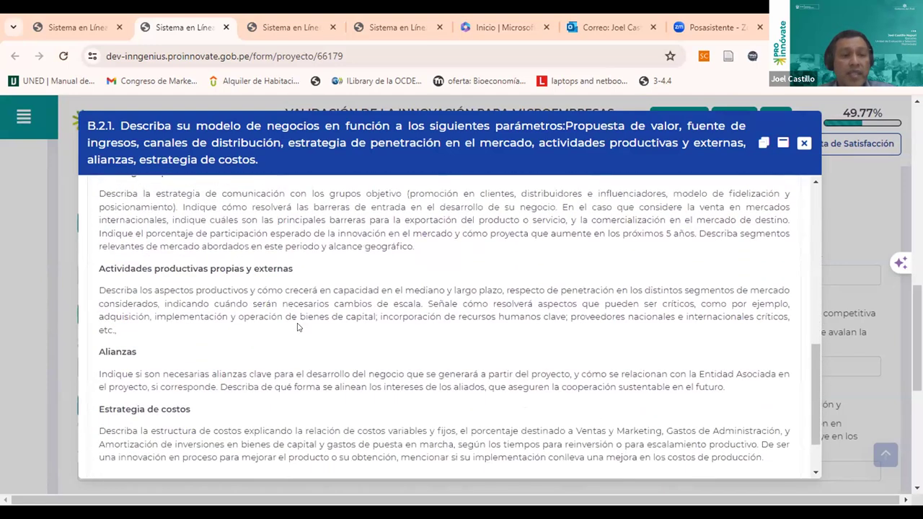
{"action": "scroll", "coordinate": [298, 328], "scroll_direction": "up", "scroll_amount": 1}
{"action": "scroll", "coordinate": [295, 335], "scroll_direction": "up", "scroll_amount": 10}
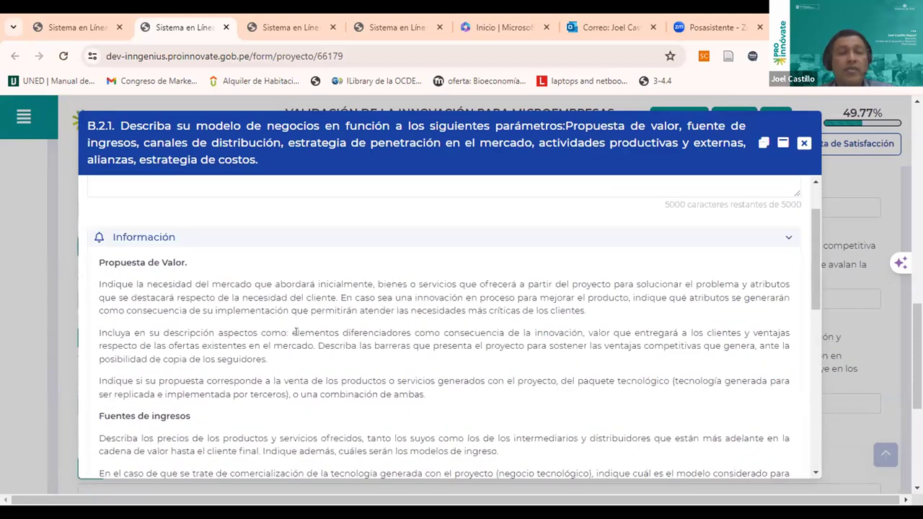
{"action": "scroll", "coordinate": [295, 331], "scroll_direction": "up", "scroll_amount": 1}
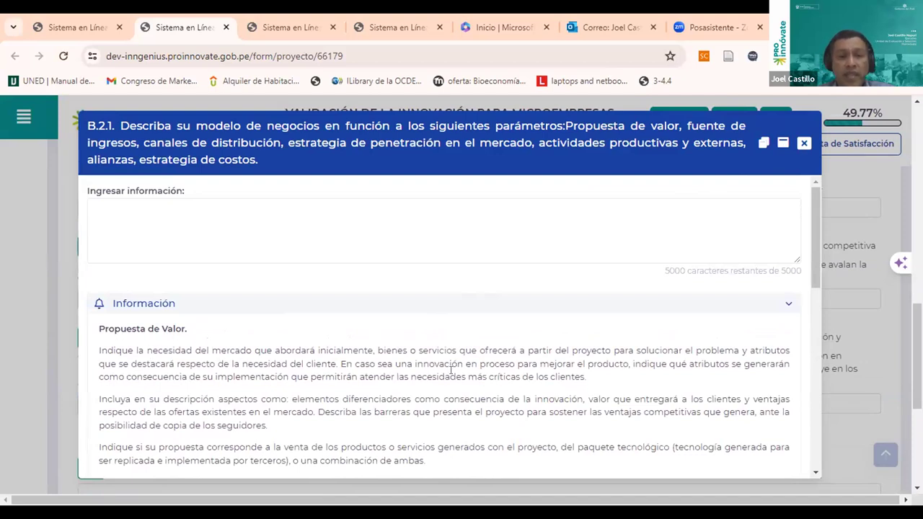
{"action": "scroll", "coordinate": [376, 356], "scroll_direction": "down", "scroll_amount": 2}
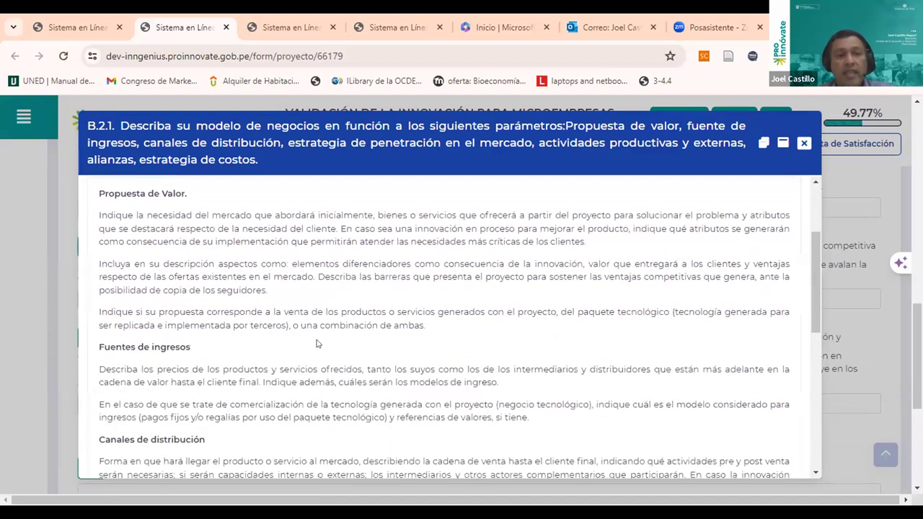
{"action": "scroll", "coordinate": [459, 313], "scroll_direction": "up", "scroll_amount": 2}
{"action": "scroll", "coordinate": [834, 173], "scroll_direction": "up", "scroll_amount": 2}
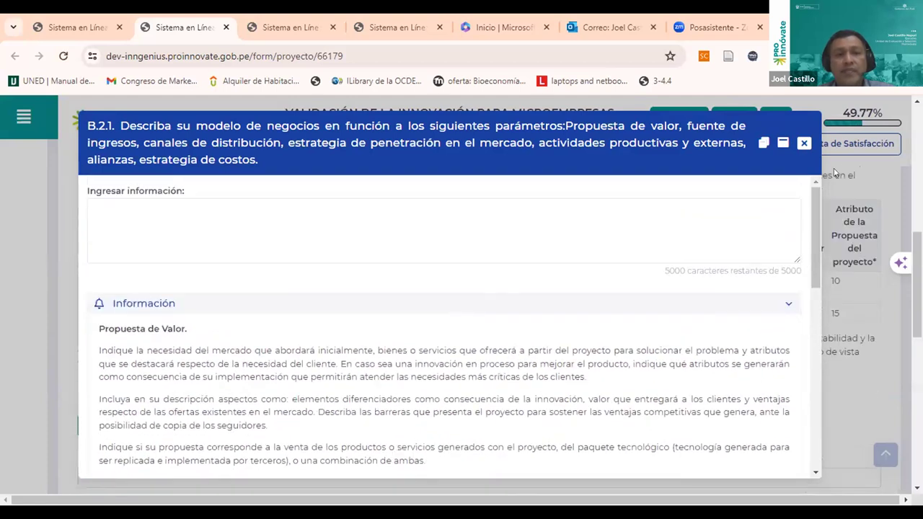
{"action": "left_click", "coordinate": [803, 143]}
Step: Examine the B.2.2 intellectual property protection strategy and the B.2.3 model for sharing ownership and benefits of the project results
{"action": "scroll", "coordinate": [273, 309], "scroll_direction": "down", "scroll_amount": 5}
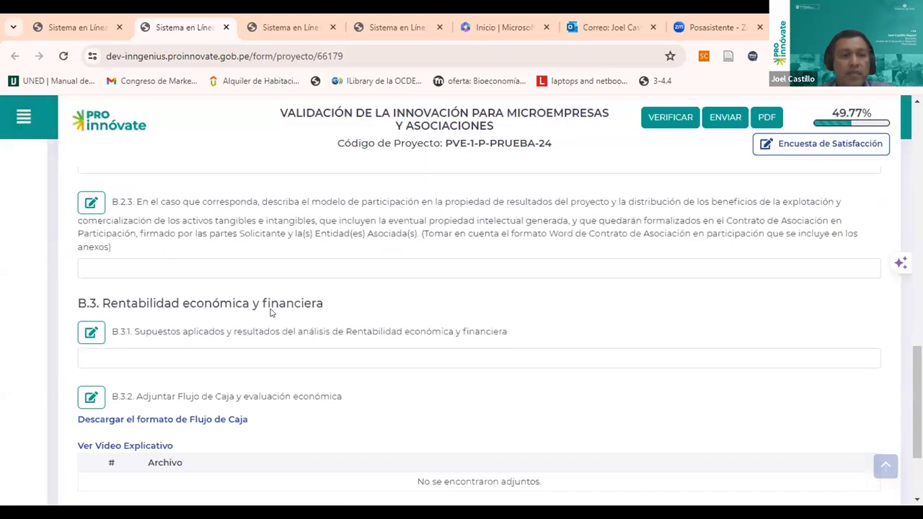
{"action": "scroll", "coordinate": [270, 307], "scroll_direction": "up", "scroll_amount": 4}
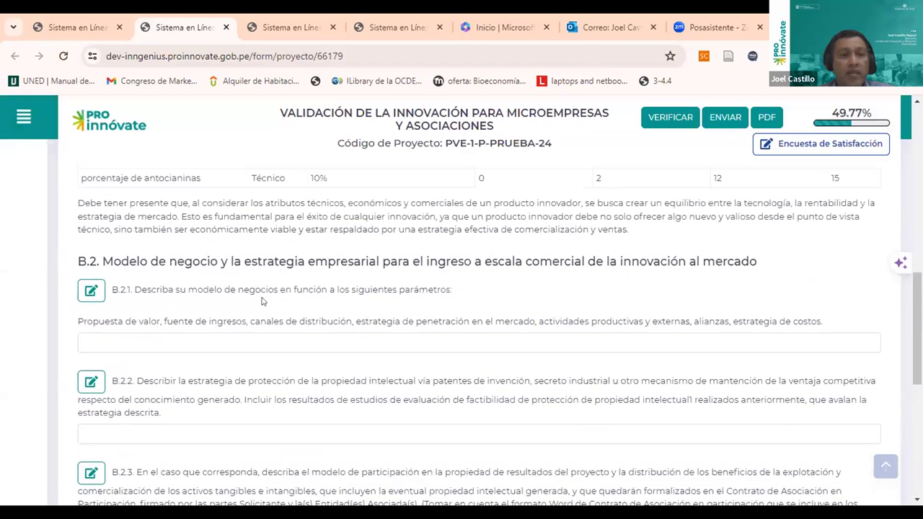
{"action": "scroll", "coordinate": [263, 302], "scroll_direction": "down", "scroll_amount": 1}
{"action": "left_click_drag", "start_coordinate": [247, 313], "coordinate": [364, 306]}
{"action": "left_click", "coordinate": [181, 313]}
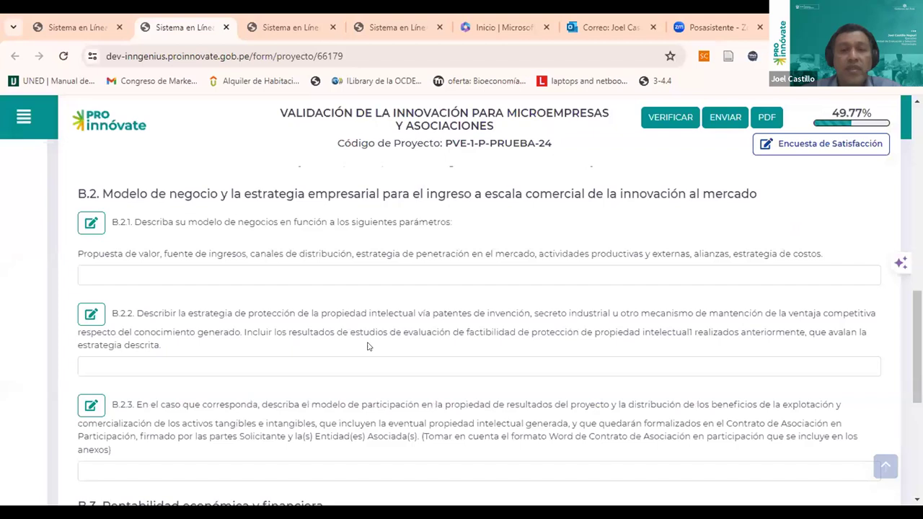
{"action": "scroll", "coordinate": [370, 346], "scroll_direction": "down", "scroll_amount": 1}
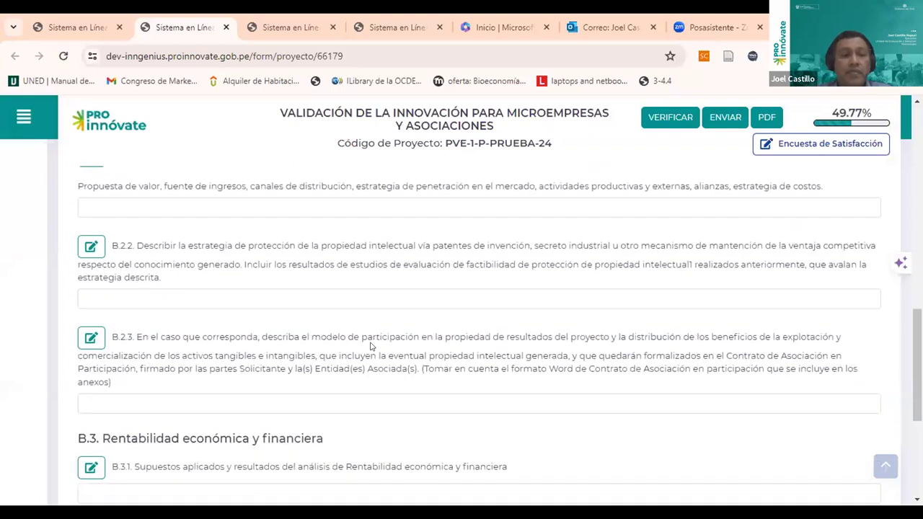
{"action": "scroll", "coordinate": [370, 346], "scroll_direction": "down", "scroll_amount": 2}
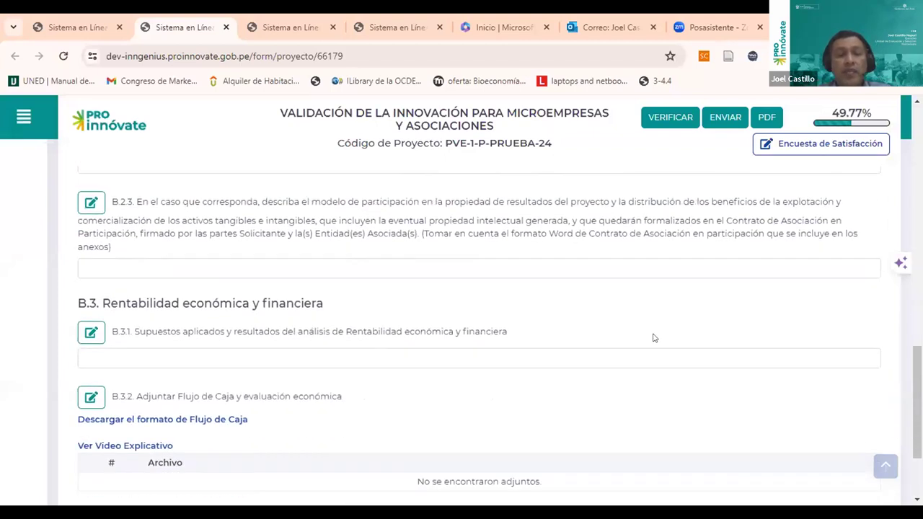
{"action": "scroll", "coordinate": [467, 302], "scroll_direction": "up", "scroll_amount": 2}
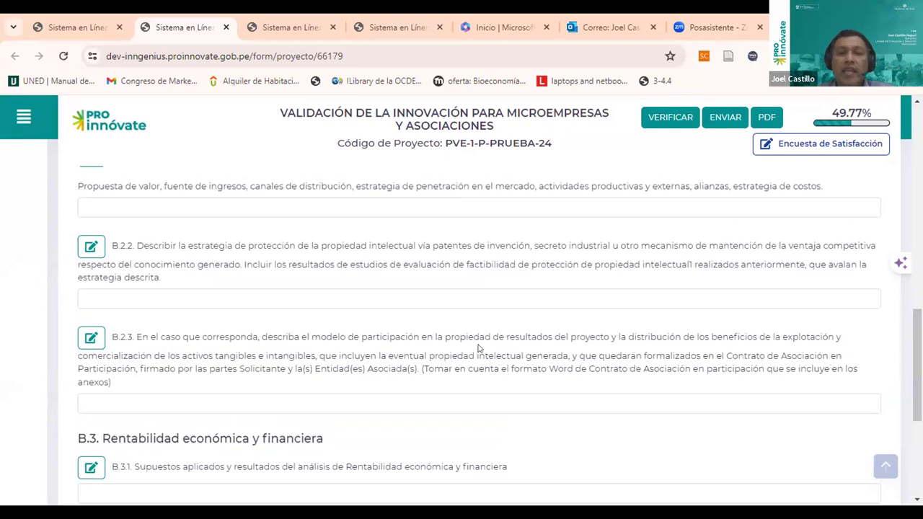
{"action": "scroll", "coordinate": [480, 347], "scroll_direction": "down", "scroll_amount": 1}
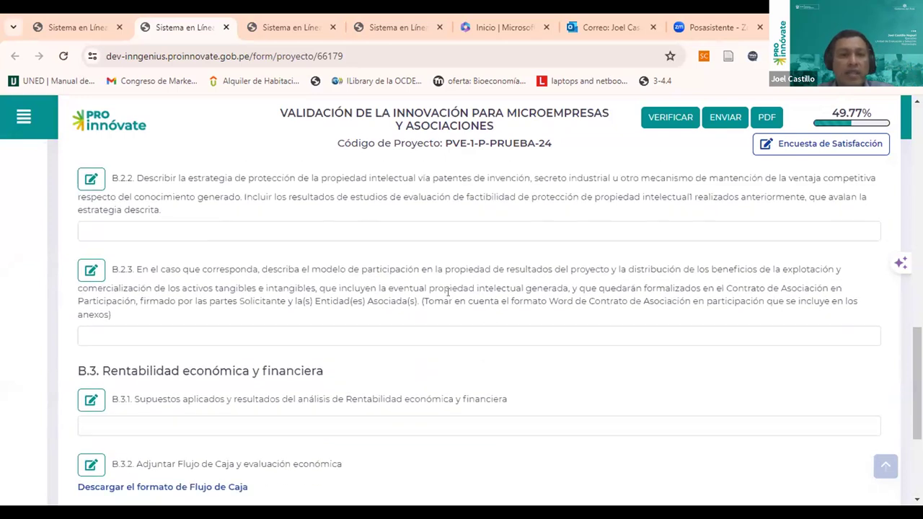
Step: Open the B.3.1 economic and financial profitability assumptions and read the guidance on VAN, TIR and the cash flow attachment
{"action": "scroll", "coordinate": [447, 296], "scroll_direction": "down", "scroll_amount": 2}
{"action": "left_click_drag", "start_coordinate": [138, 235], "coordinate": [147, 236]}
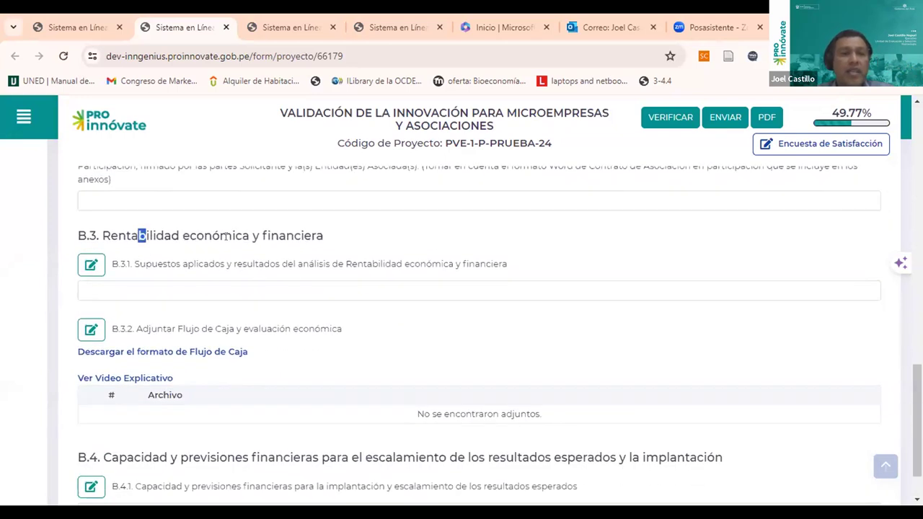
{"action": "left_click_drag", "start_coordinate": [225, 235], "coordinate": [323, 237]}
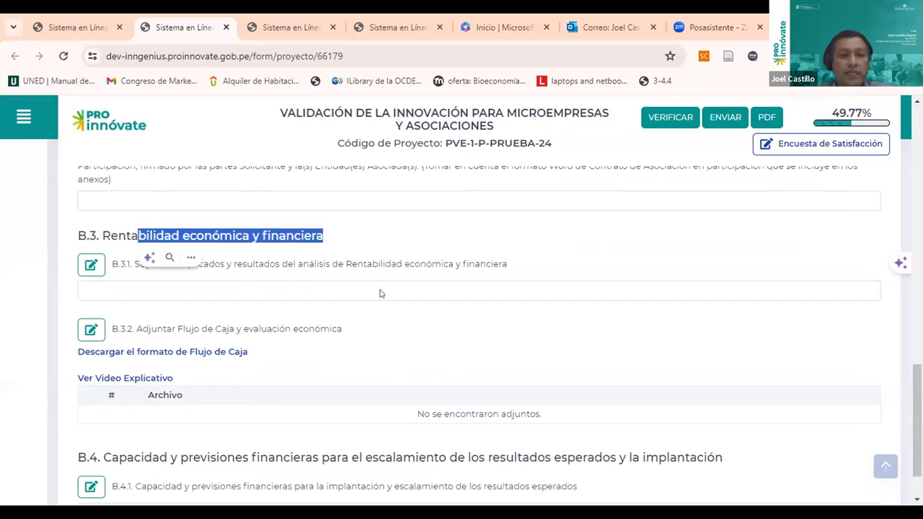
{"action": "left_click", "coordinate": [90, 264]}
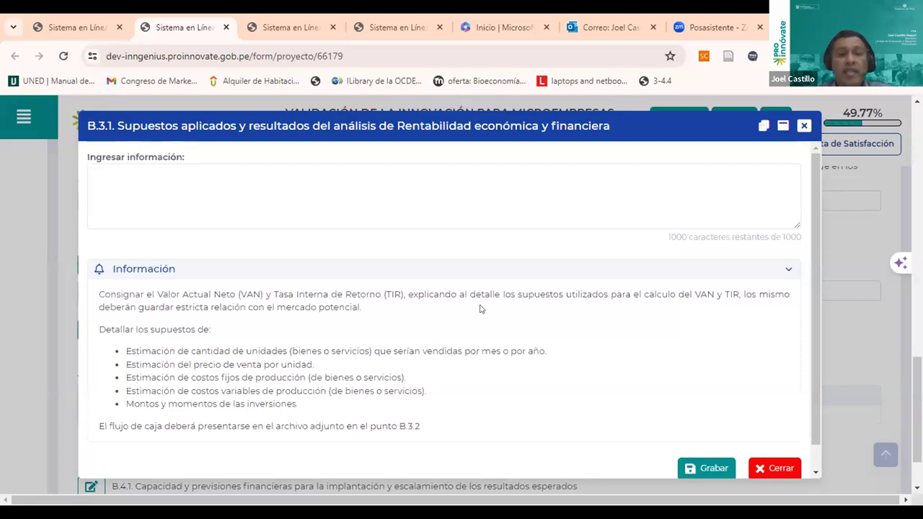
{"action": "scroll", "coordinate": [288, 328], "scroll_direction": "down", "scroll_amount": 1}
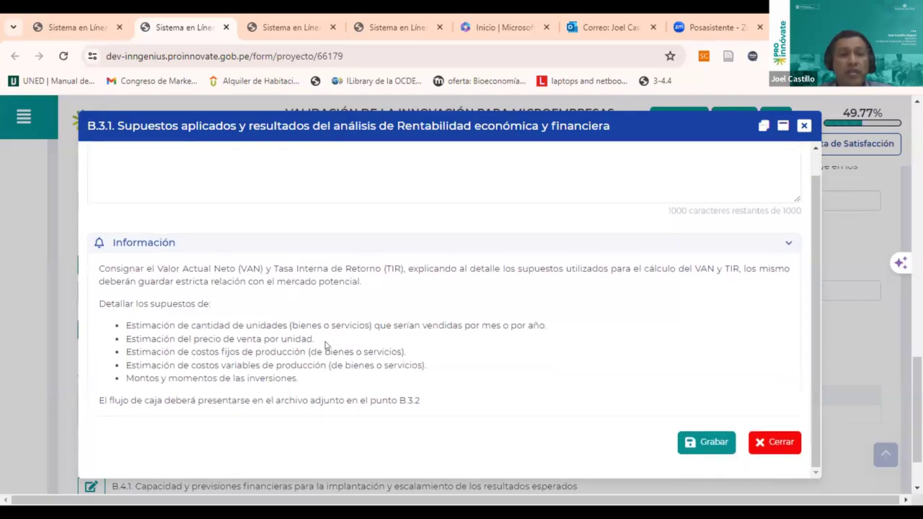
{"action": "scroll", "coordinate": [383, 334], "scroll_direction": "up", "scroll_amount": 1}
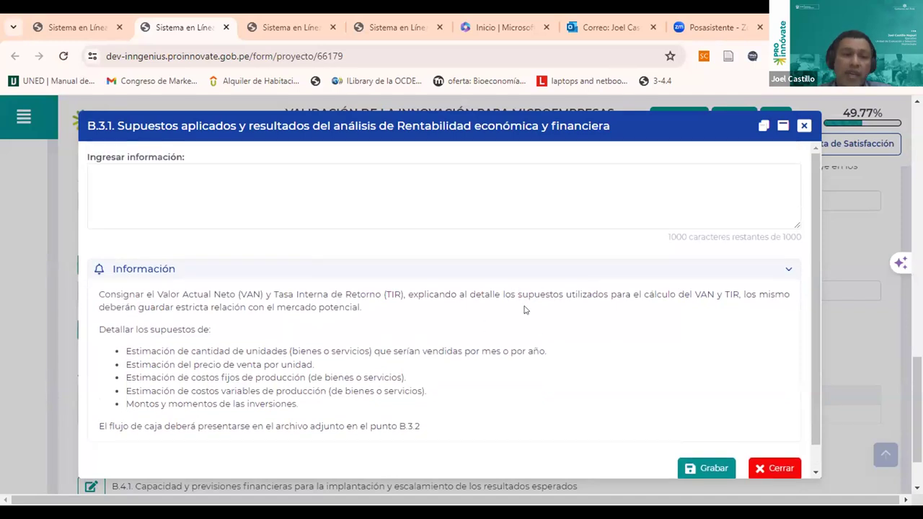
{"action": "left_click_drag", "start_coordinate": [642, 294], "coordinate": [735, 294]}
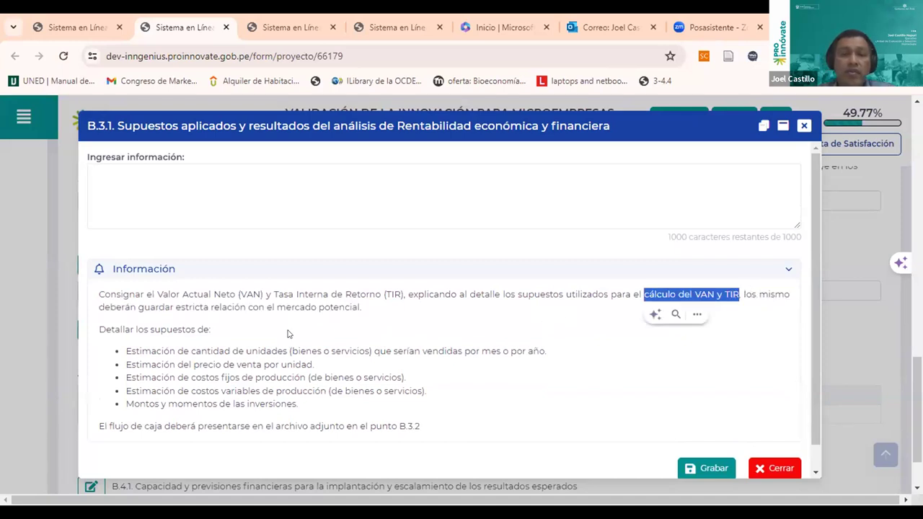
{"action": "scroll", "coordinate": [252, 339], "scroll_direction": "down", "scroll_amount": 1}
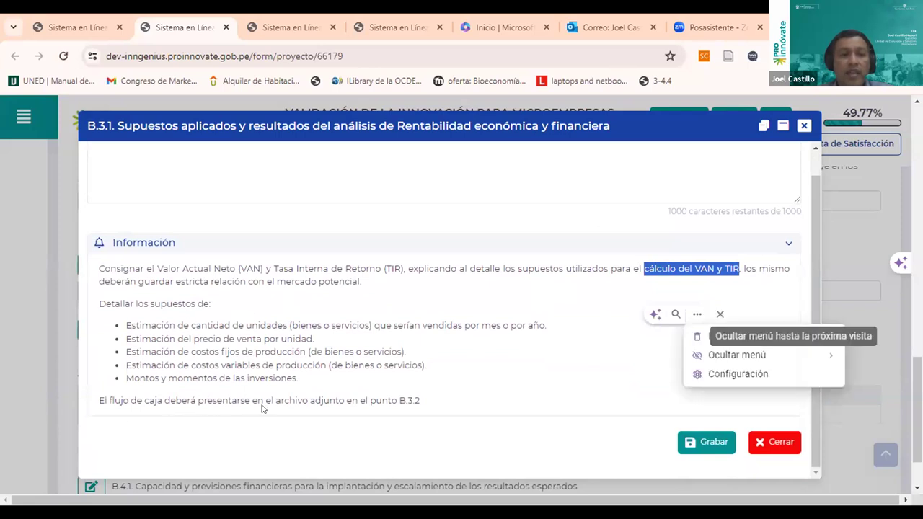
{"action": "left_click_drag", "start_coordinate": [366, 400], "coordinate": [435, 400]}
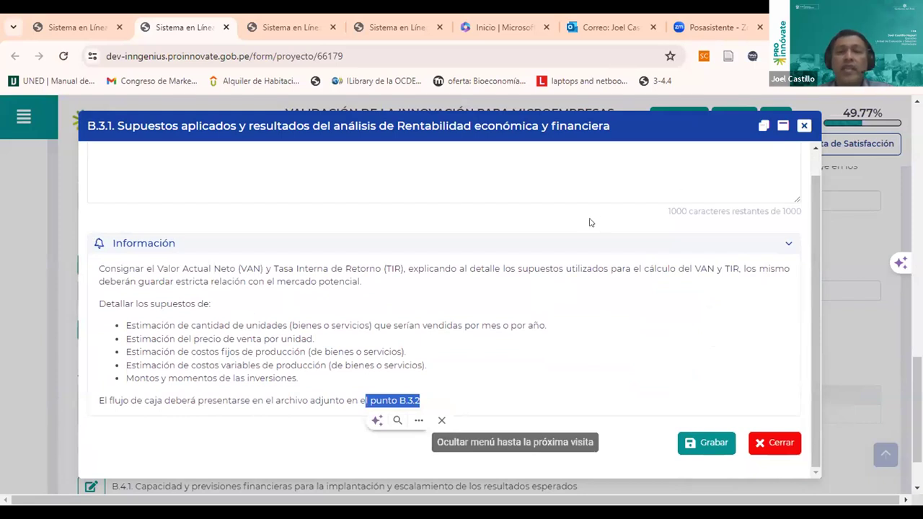
Step: Enter filler text in the B.3.1 profitability assumptions and close the dialog without saving
{"action": "left_click", "coordinate": [148, 184]}
{"action": "type", "text": "zzzz"}
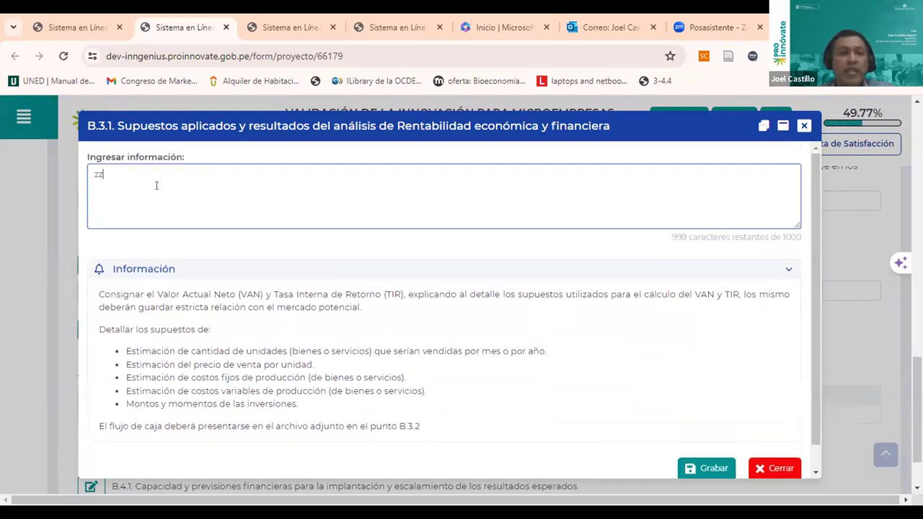
{"action": "left_click", "coordinate": [803, 127]}
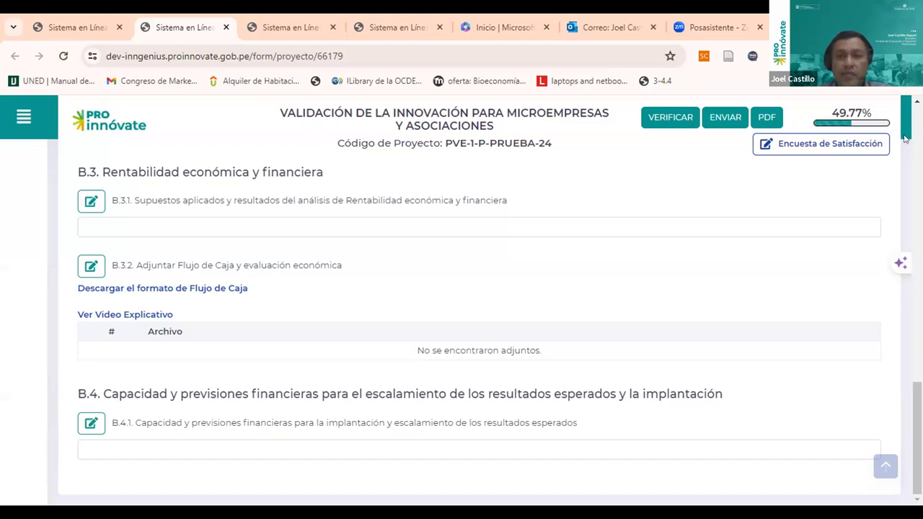
Step: Examine the B.4 financial capacity and forecasts for scaling up and implementing the expected results
{"action": "left_click_drag", "start_coordinate": [899, 124], "coordinate": [620, 317]}
{"action": "left_click_drag", "start_coordinate": [151, 394], "coordinate": [343, 393]}
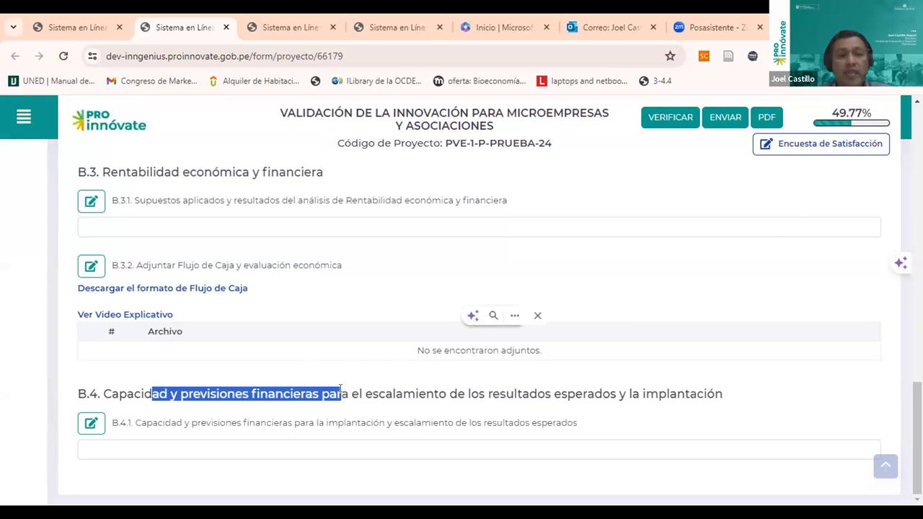
{"action": "left_click", "coordinate": [615, 393]}
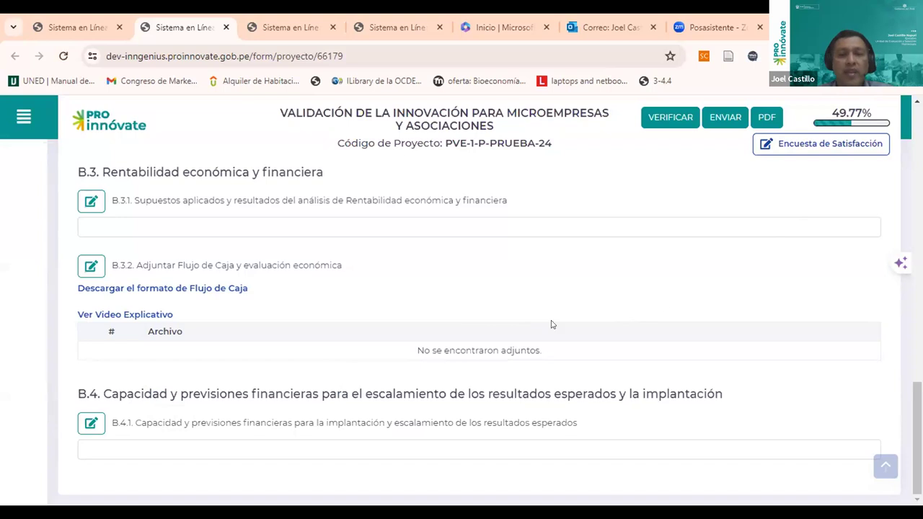
Step: Open Sección C: Memoria técnica and examine the C.1 fields on innovation type, description and scope
{"action": "scroll", "coordinate": [346, 302], "scroll_direction": "up", "scroll_amount": 10}
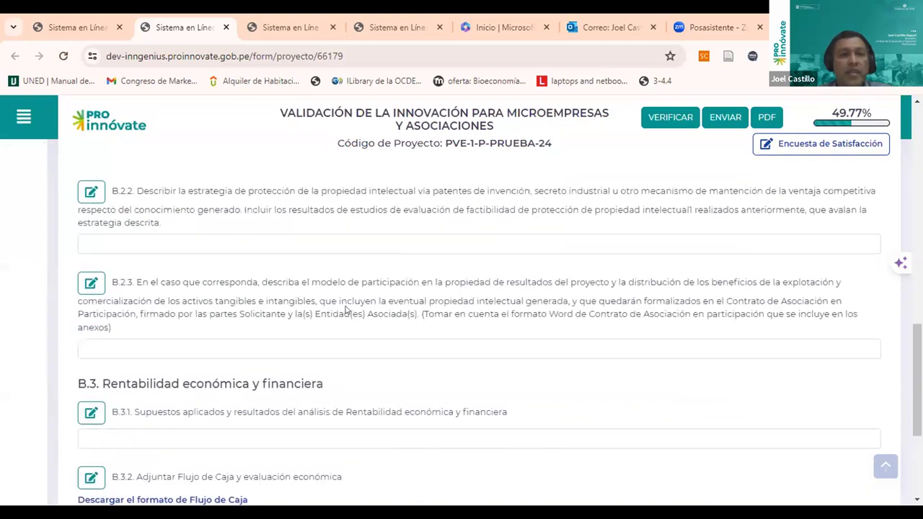
{"action": "scroll", "coordinate": [346, 301], "scroll_direction": "up", "scroll_amount": 5}
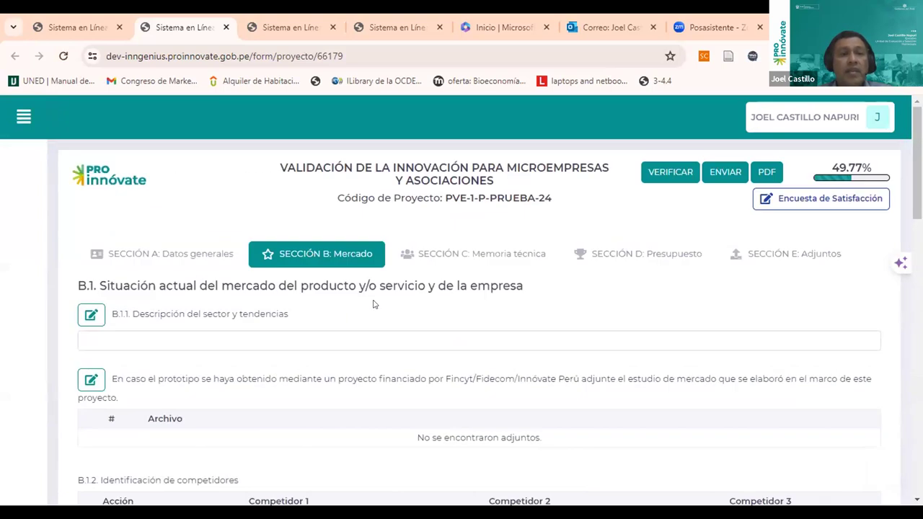
{"action": "left_click", "coordinate": [491, 255]}
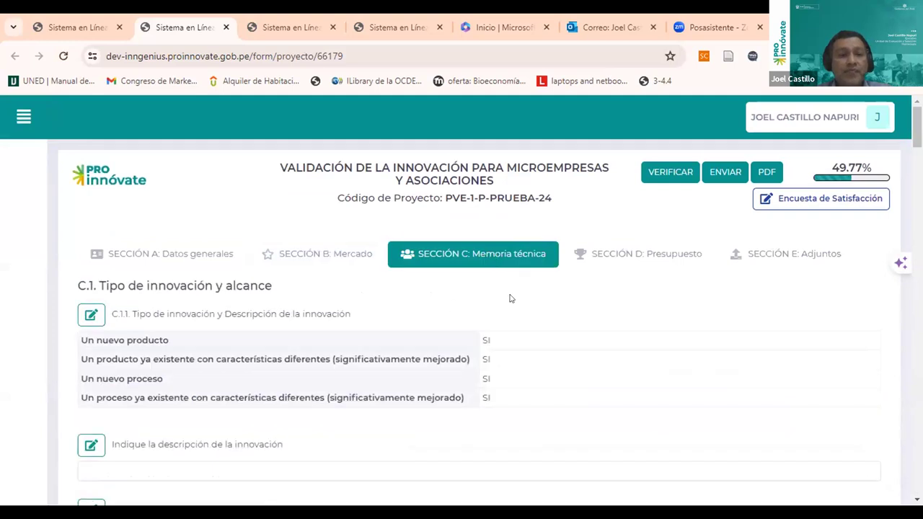
{"action": "scroll", "coordinate": [512, 304], "scroll_direction": "down", "scroll_amount": 2}
{"action": "scroll", "coordinate": [516, 305], "scroll_direction": "up", "scroll_amount": 2}
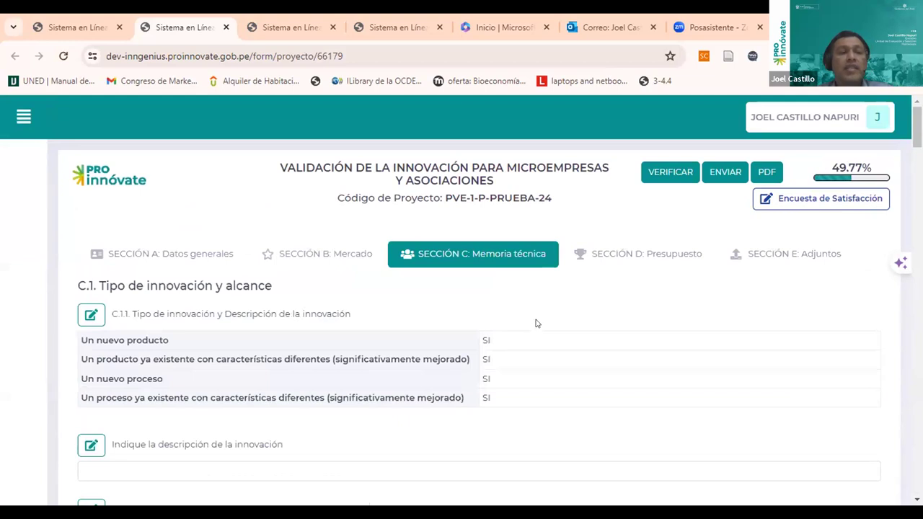
{"action": "scroll", "coordinate": [536, 311], "scroll_direction": "down", "scroll_amount": 2}
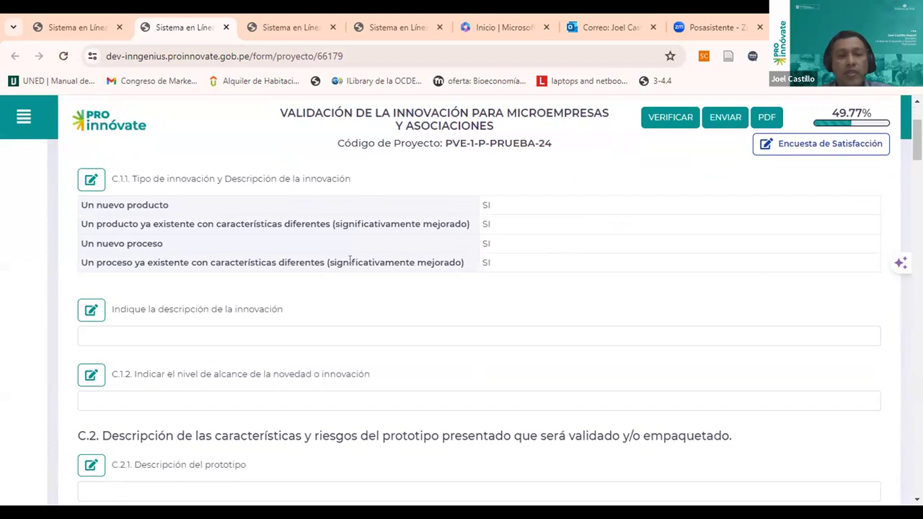
Step: Examine the C.1.2 novelty scope field and the C.2.1 prototype description with its optional attachment
{"action": "scroll", "coordinate": [274, 265], "scroll_direction": "down", "scroll_amount": 2}
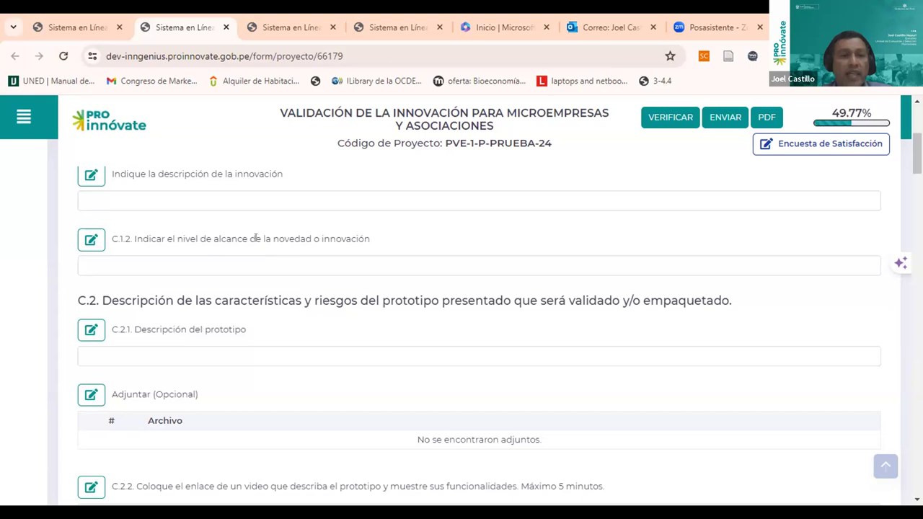
{"action": "left_click_drag", "start_coordinate": [220, 239], "coordinate": [282, 260]}
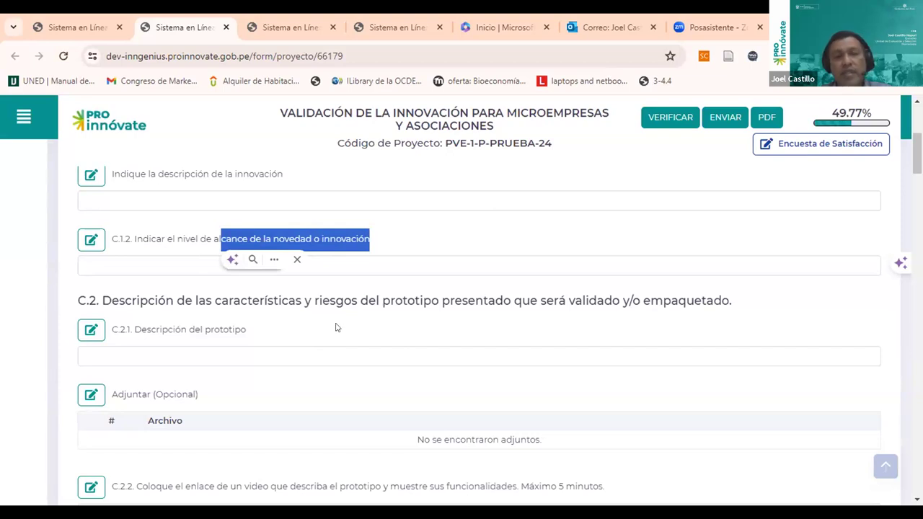
{"action": "scroll", "coordinate": [274, 326], "scroll_direction": "down", "scroll_amount": 1}
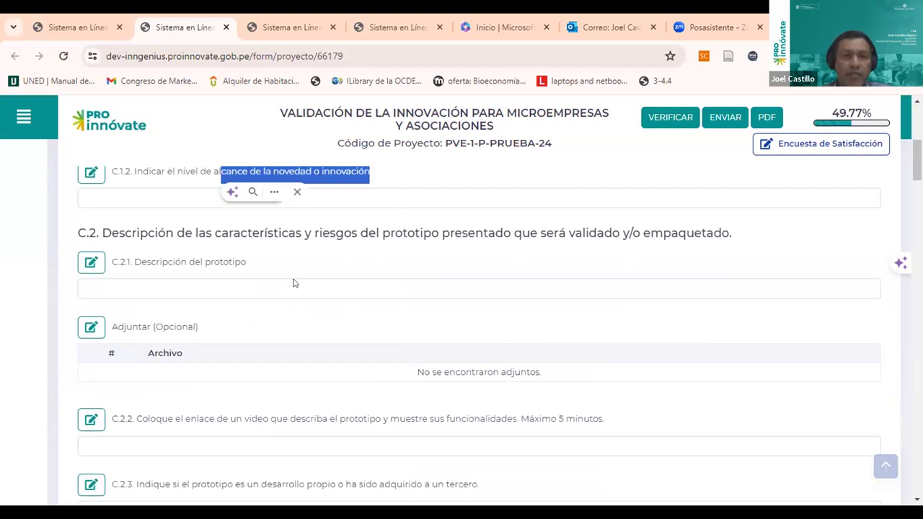
{"action": "scroll", "coordinate": [252, 284], "scroll_direction": "down", "scroll_amount": 1}
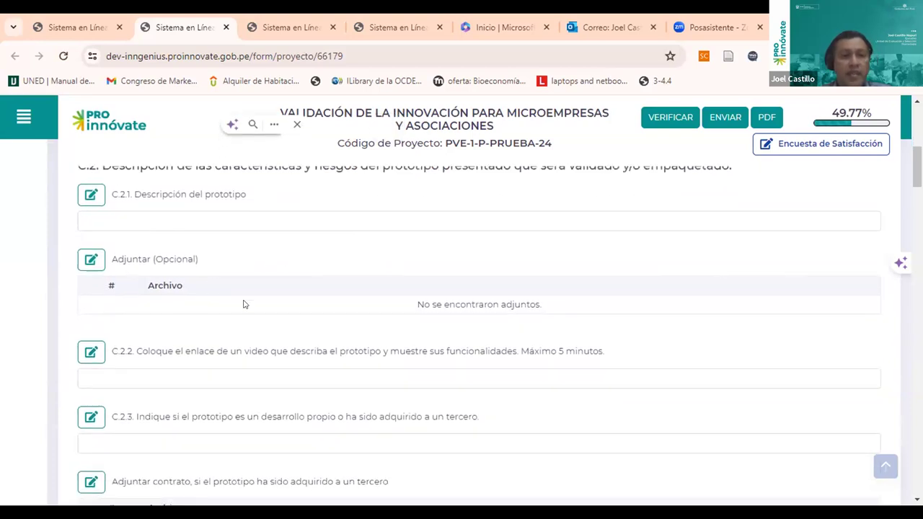
{"action": "scroll", "coordinate": [243, 301], "scroll_direction": "down", "scroll_amount": 2}
{"action": "scroll", "coordinate": [159, 271], "scroll_direction": "up", "scroll_amount": 2}
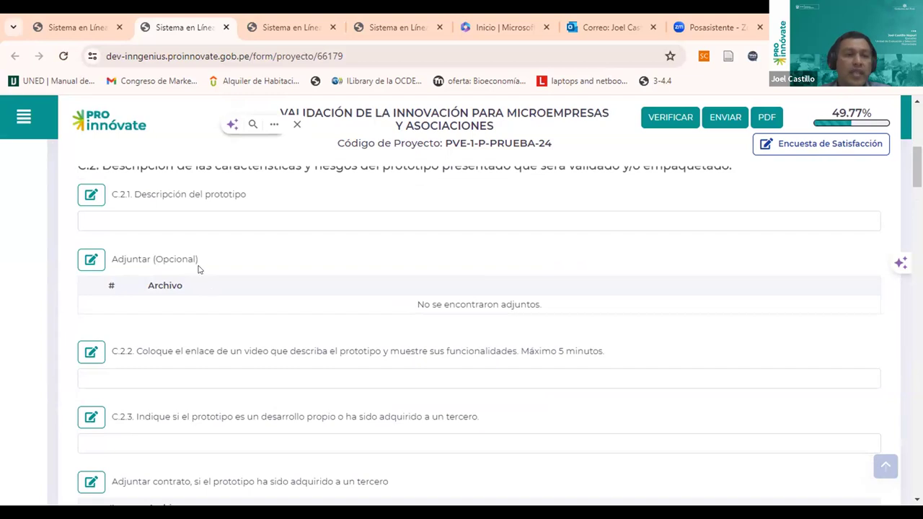
Step: Review the C.2.2 video link and C.2.3 prototype origin fields, highlighting the wording about acquisition from a third party
{"action": "scroll", "coordinate": [256, 297], "scroll_direction": "down", "scroll_amount": 2}
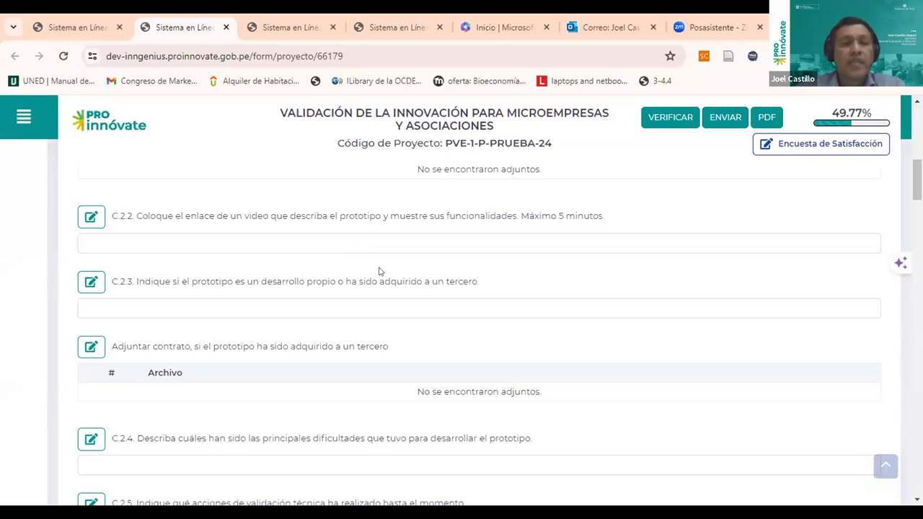
{"action": "left_click_drag", "start_coordinate": [219, 281], "coordinate": [482, 289]}
{"action": "left_click", "coordinate": [397, 281]}
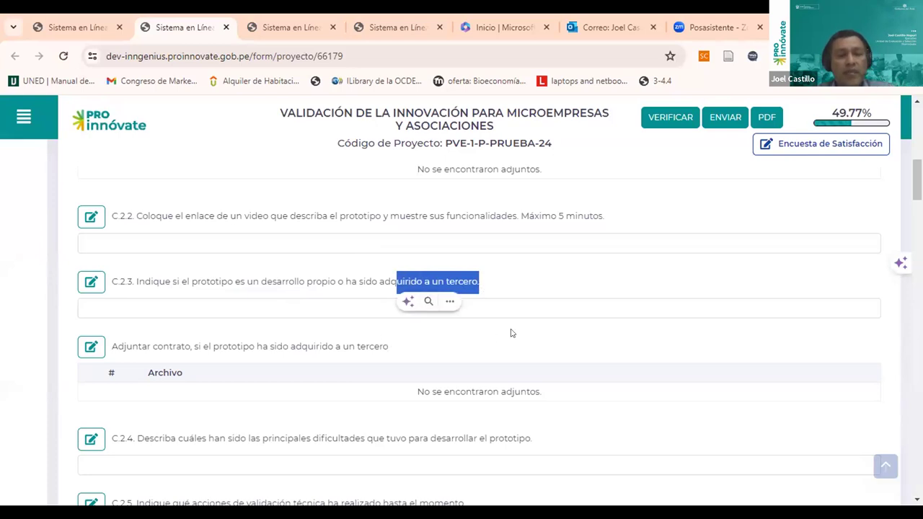
{"action": "left_click", "coordinate": [561, 279]}
{"action": "scroll", "coordinate": [573, 279], "scroll_direction": "down", "scroll_amount": 2}
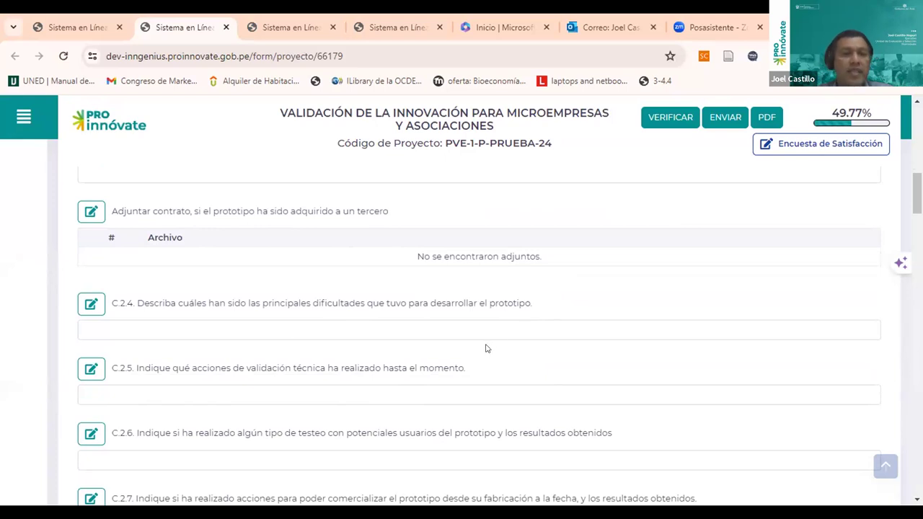
Step: Read the C.2.4 to C.2.9 fields on prototype difficulties, technical validation, user testing, commercialization, incomplete validation and risks
{"action": "scroll", "coordinate": [485, 348], "scroll_direction": "down", "scroll_amount": 1}
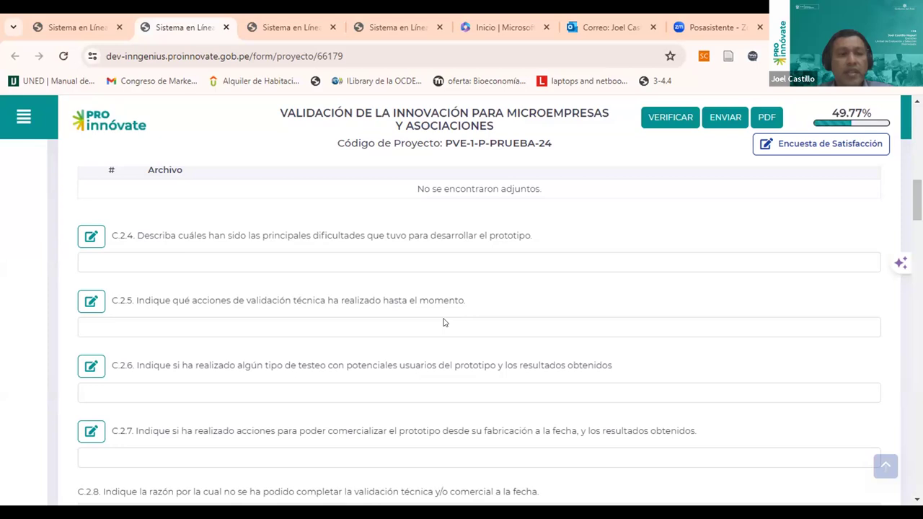
{"action": "scroll", "coordinate": [443, 322], "scroll_direction": "down", "scroll_amount": 1}
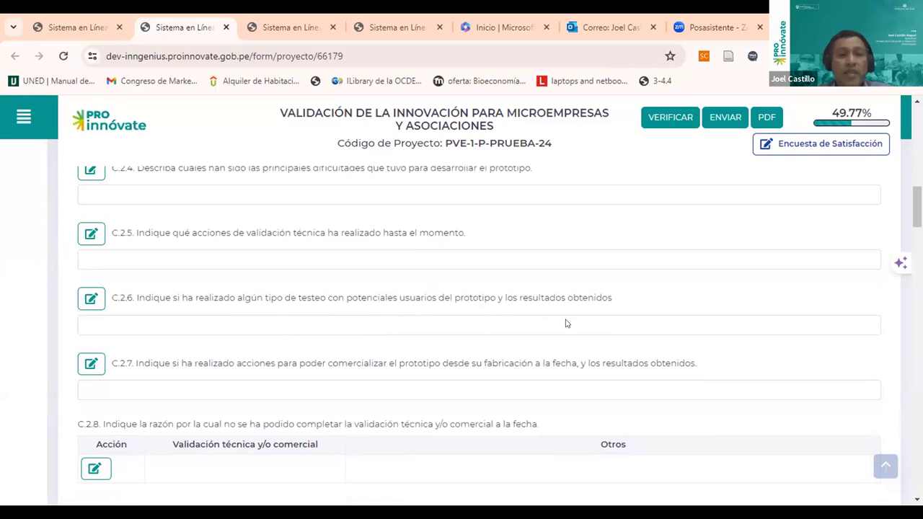
{"action": "scroll", "coordinate": [566, 324], "scroll_direction": "down", "scroll_amount": 1}
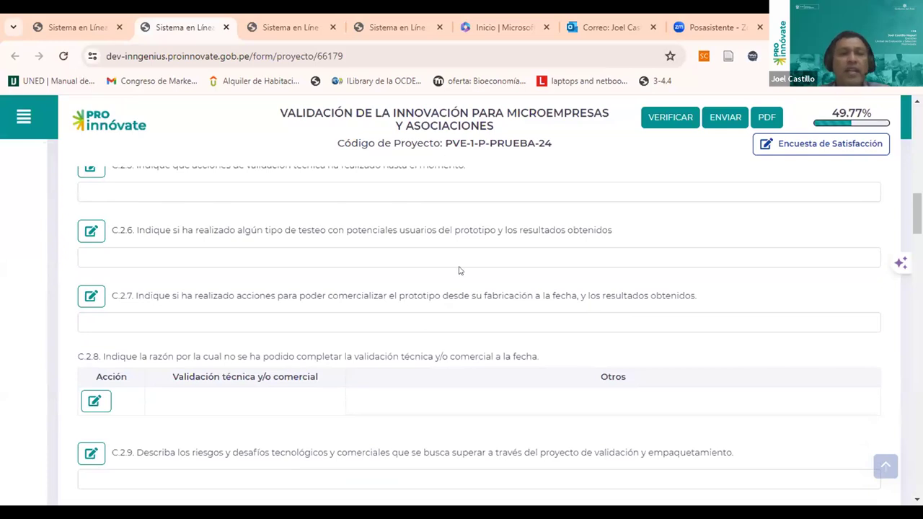
{"action": "scroll", "coordinate": [456, 278], "scroll_direction": "up", "scroll_amount": 1}
{"action": "scroll", "coordinate": [457, 280], "scroll_direction": "down", "scroll_amount": 2}
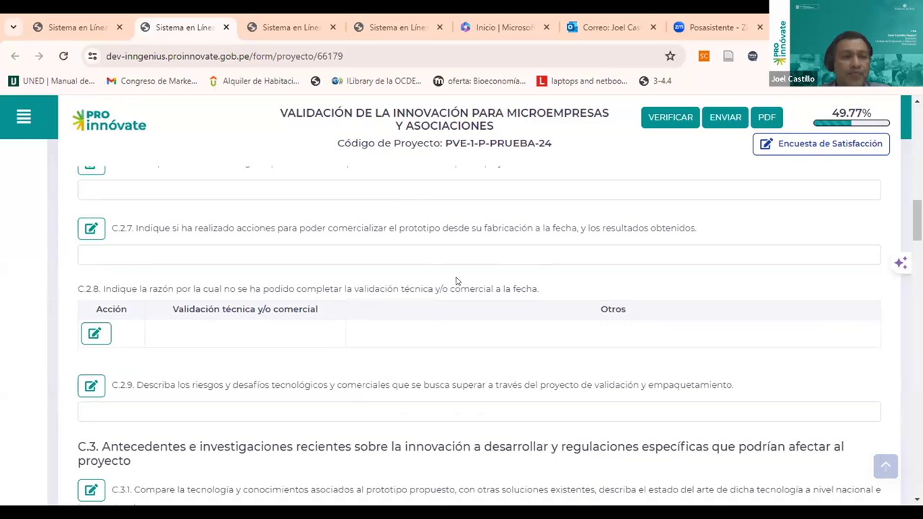
{"action": "scroll", "coordinate": [456, 281], "scroll_direction": "down", "scroll_amount": 2}
{"action": "scroll", "coordinate": [455, 282], "scroll_direction": "up", "scroll_amount": 1}
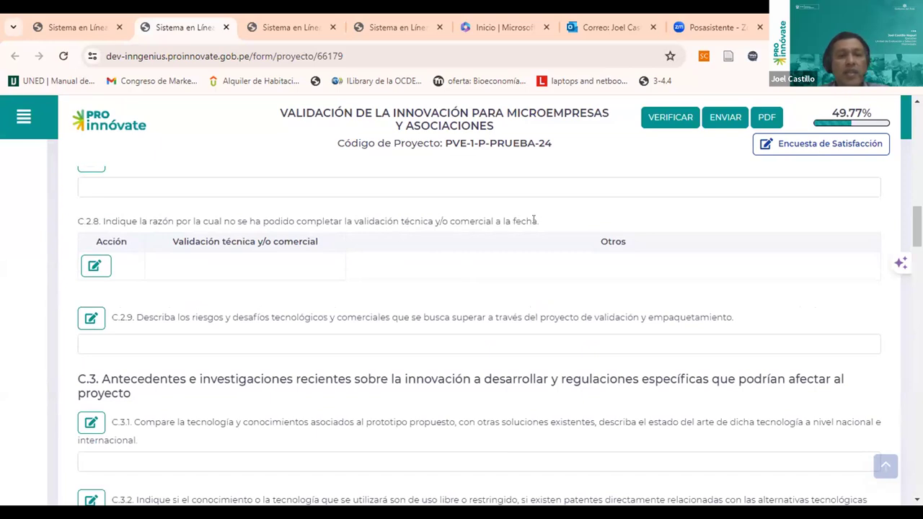
Step: Examine the C.3 fields on state of the art, technology use restrictions and patents, and regulatory aspects
{"action": "scroll", "coordinate": [444, 269], "scroll_direction": "down", "scroll_amount": 1}
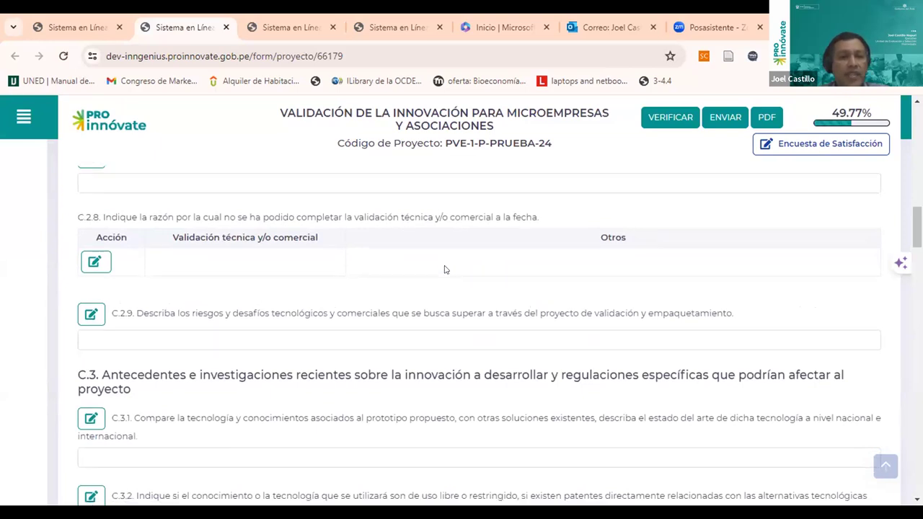
{"action": "scroll", "coordinate": [445, 270], "scroll_direction": "down", "scroll_amount": 1}
{"action": "scroll", "coordinate": [339, 324], "scroll_direction": "down", "scroll_amount": 2}
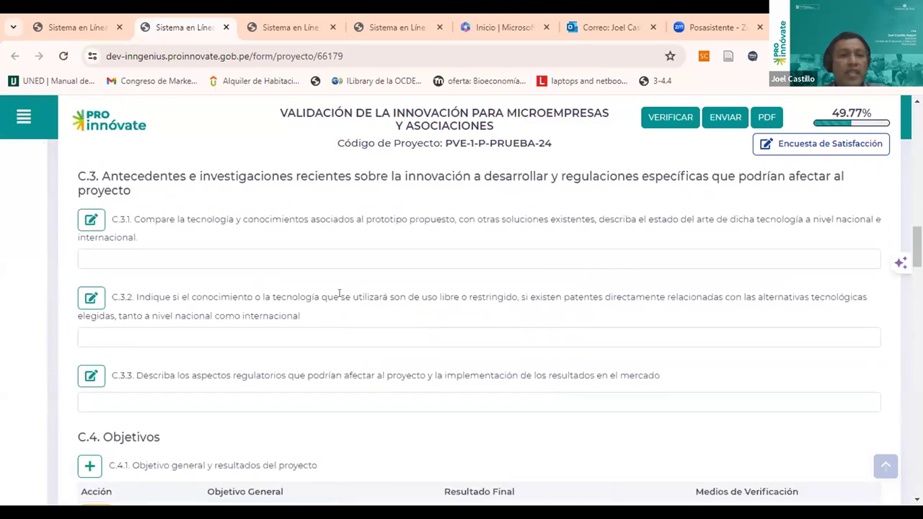
{"action": "scroll", "coordinate": [341, 289], "scroll_direction": "up", "scroll_amount": 1}
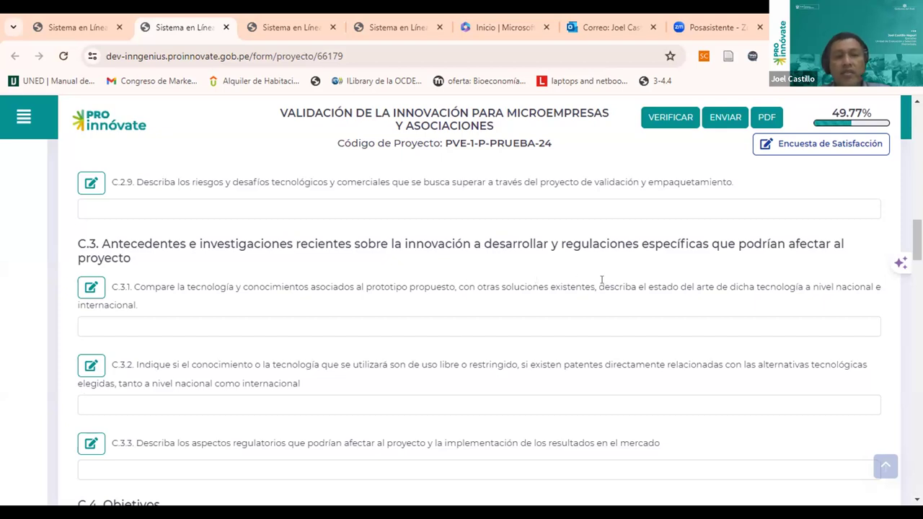
{"action": "scroll", "coordinate": [509, 299], "scroll_direction": "down", "scroll_amount": 1}
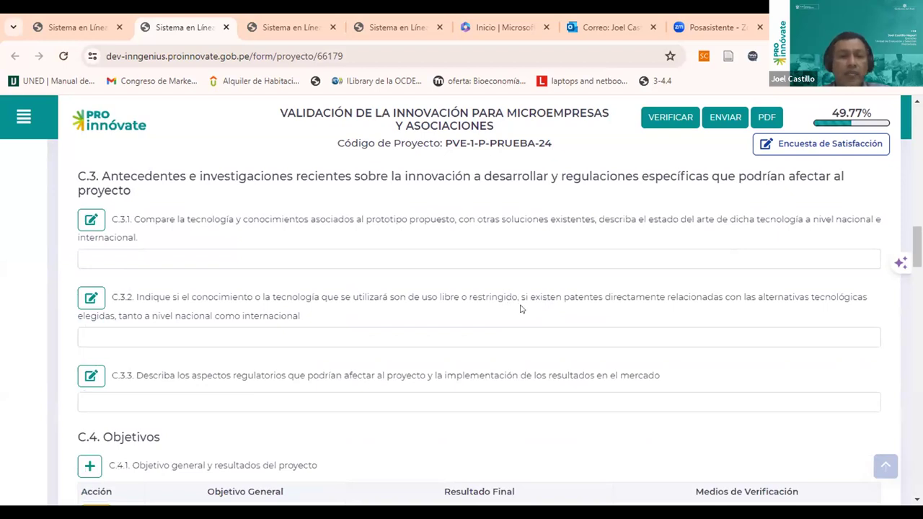
{"action": "scroll", "coordinate": [467, 347], "scroll_direction": "down", "scroll_amount": 2}
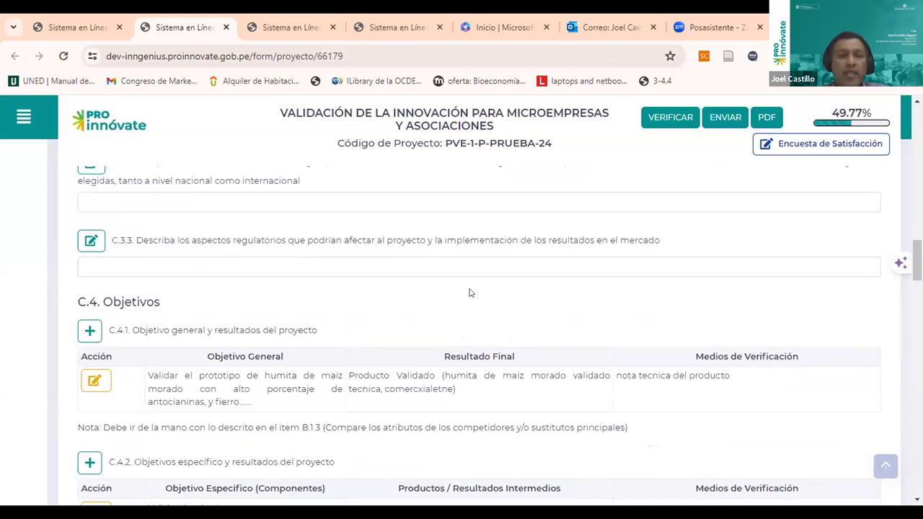
Step: Open the C.4.1 general objective entry, review its objective, final result and means of verification fields, and close it
{"action": "scroll", "coordinate": [469, 298], "scroll_direction": "down", "scroll_amount": 1}
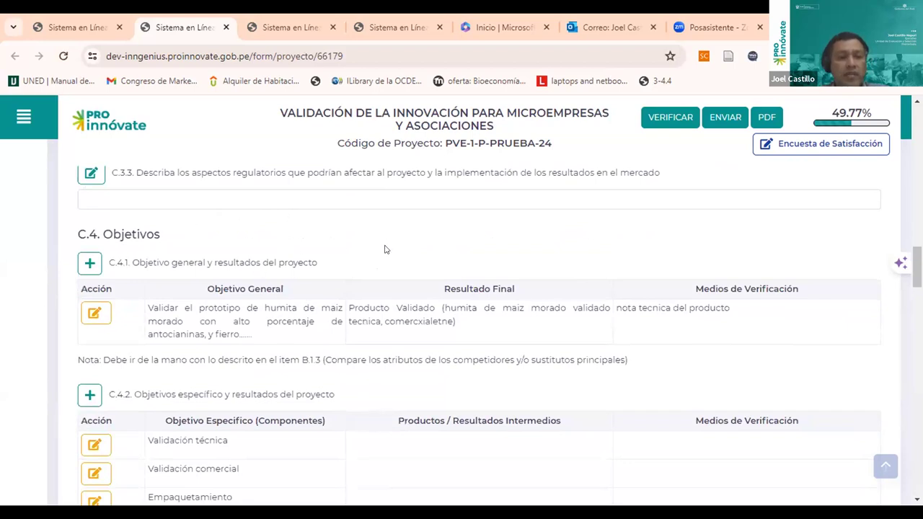
{"action": "scroll", "coordinate": [383, 255], "scroll_direction": "down", "scroll_amount": 1}
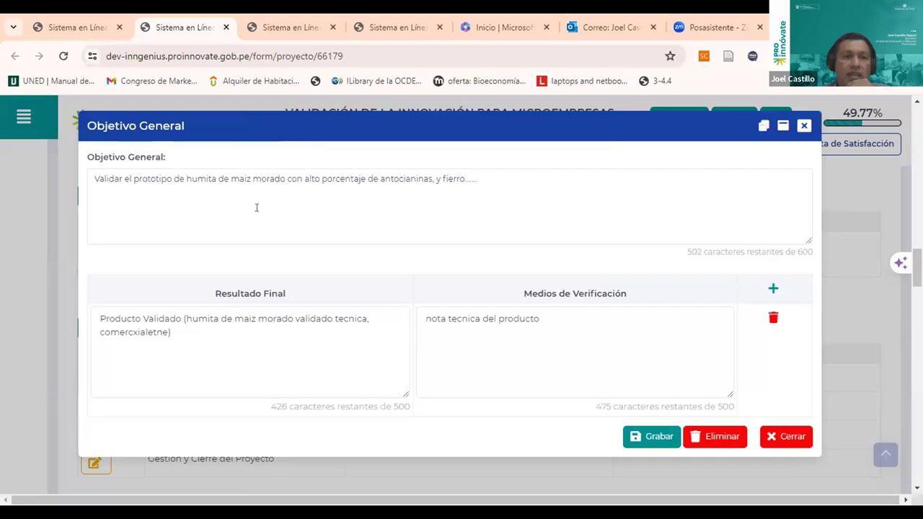
{"action": "left_click", "coordinate": [301, 180]}
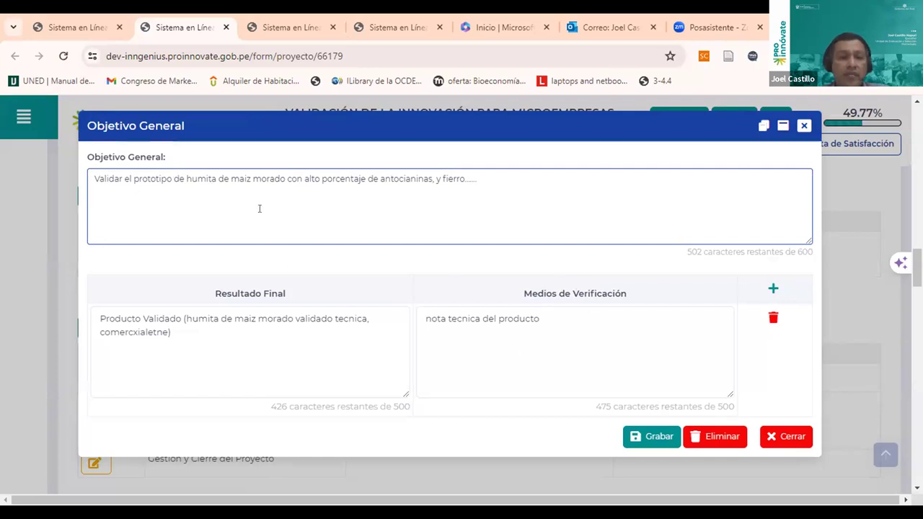
{"action": "left_click", "coordinate": [233, 336]}
{"action": "left_click", "coordinate": [554, 342]}
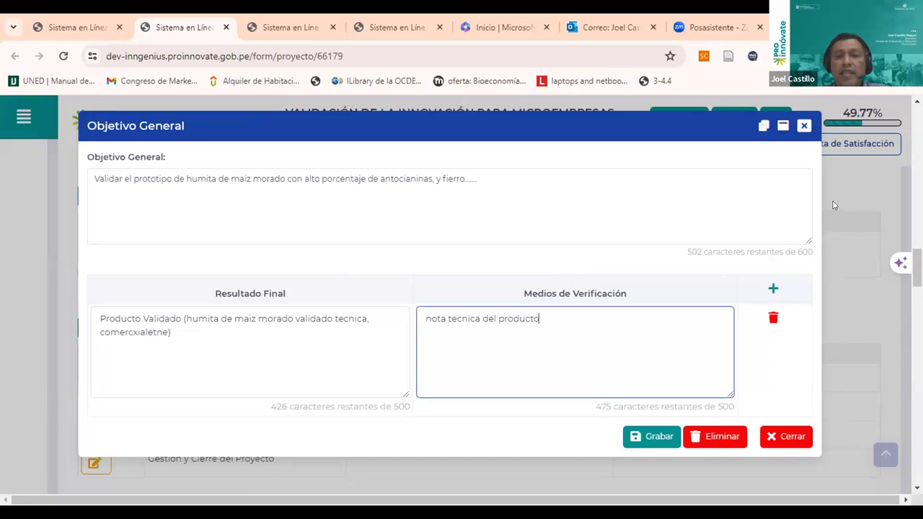
{"action": "left_click", "coordinate": [634, 436]}
Step: Examine the four components in C.4.2 specific objectives and how they carry into the C.4.3 activity schedule
{"action": "scroll", "coordinate": [346, 343], "scroll_direction": "down", "scroll_amount": 2}
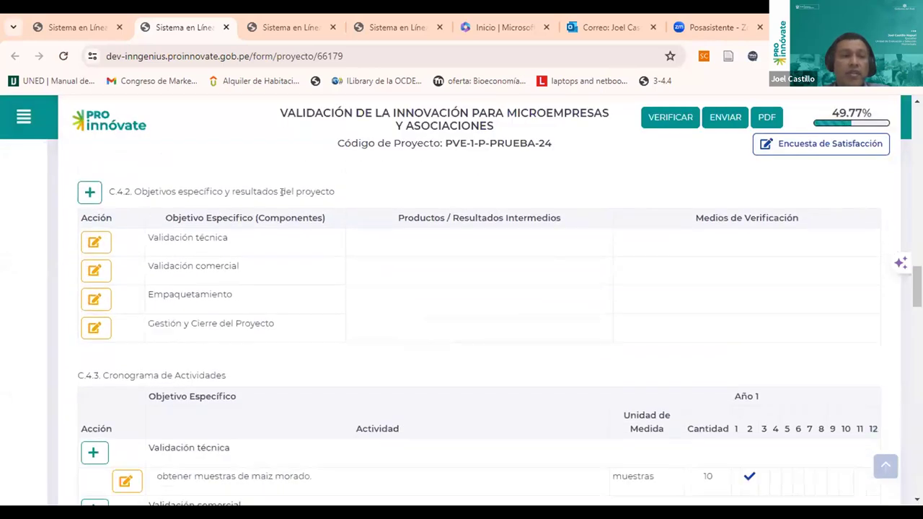
{"action": "scroll", "coordinate": [229, 247], "scroll_direction": "down", "scroll_amount": 2}
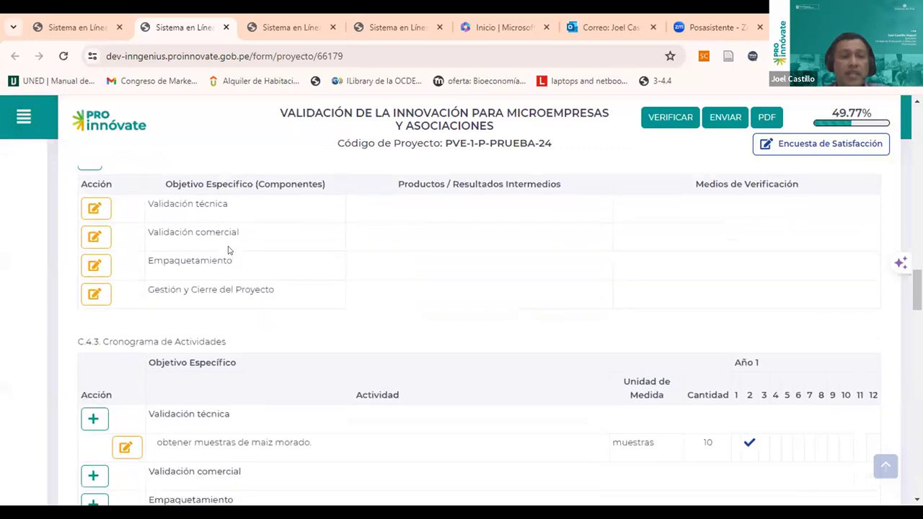
{"action": "scroll", "coordinate": [209, 195], "scroll_direction": "up", "scroll_amount": 1}
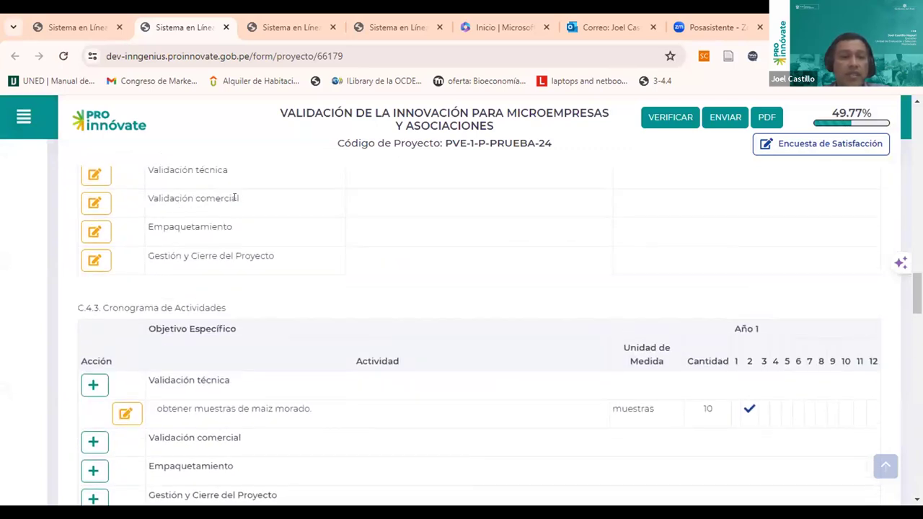
{"action": "scroll", "coordinate": [219, 214], "scroll_direction": "up", "scroll_amount": 3}
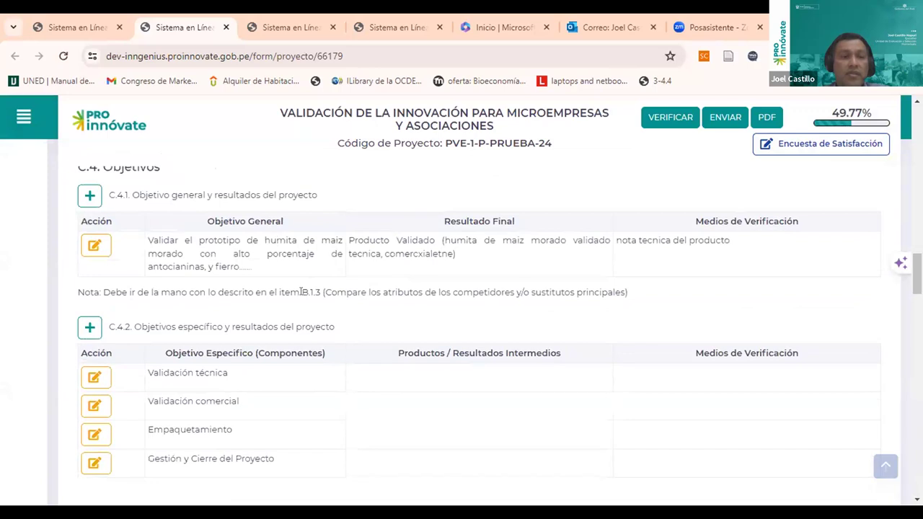
{"action": "scroll", "coordinate": [245, 299], "scroll_direction": "down", "scroll_amount": 1}
{"action": "scroll", "coordinate": [241, 302], "scroll_direction": "down", "scroll_amount": 3}
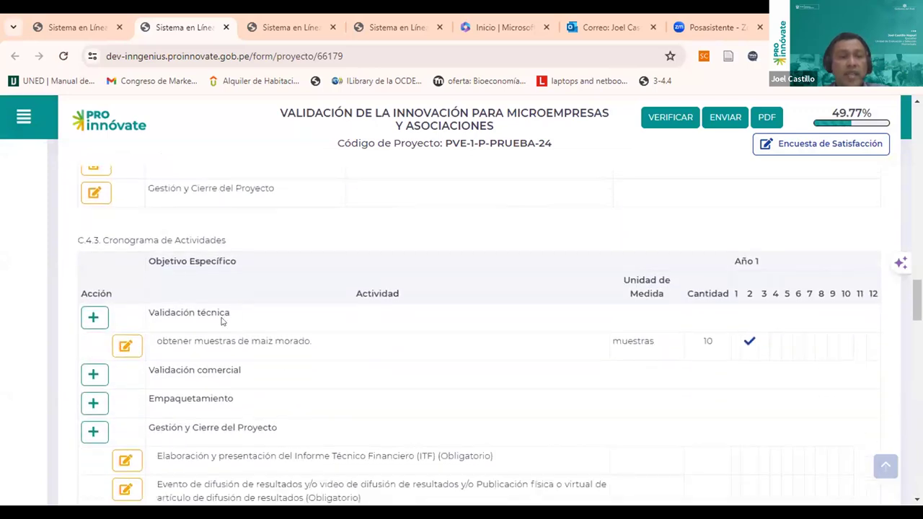
{"action": "scroll", "coordinate": [339, 299], "scroll_direction": "down", "scroll_amount": 1}
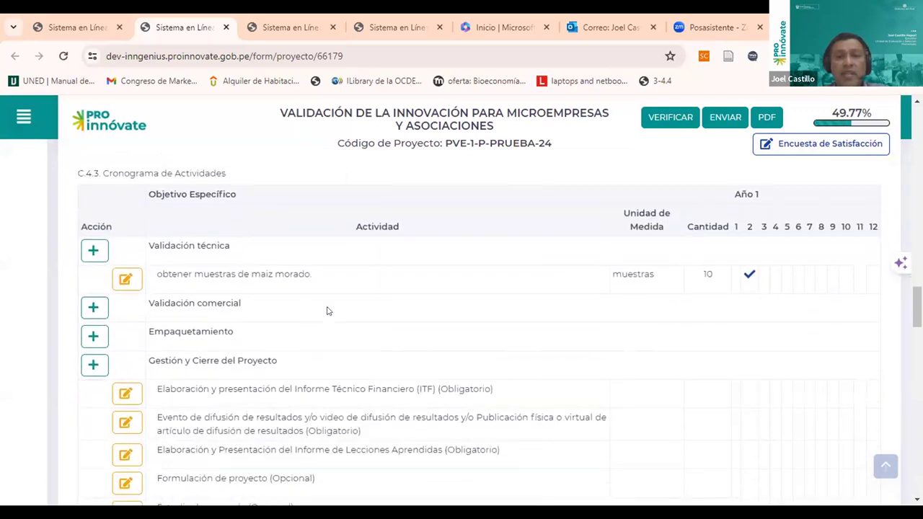
Step: Open the Validación técnica activity for obtaining purple corn samples, review its unit, quantity and execution months, and close it without saving
{"action": "left_click", "coordinate": [125, 279]}
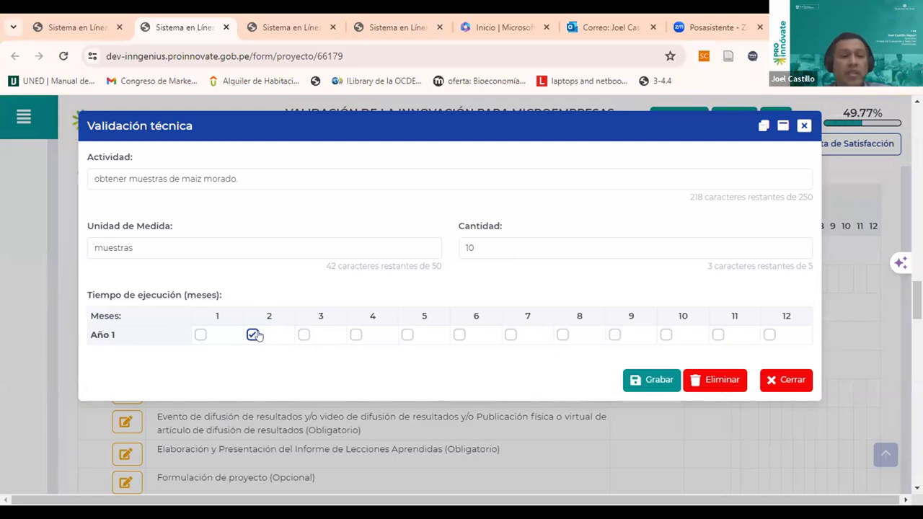
{"action": "left_click", "coordinate": [304, 335]}
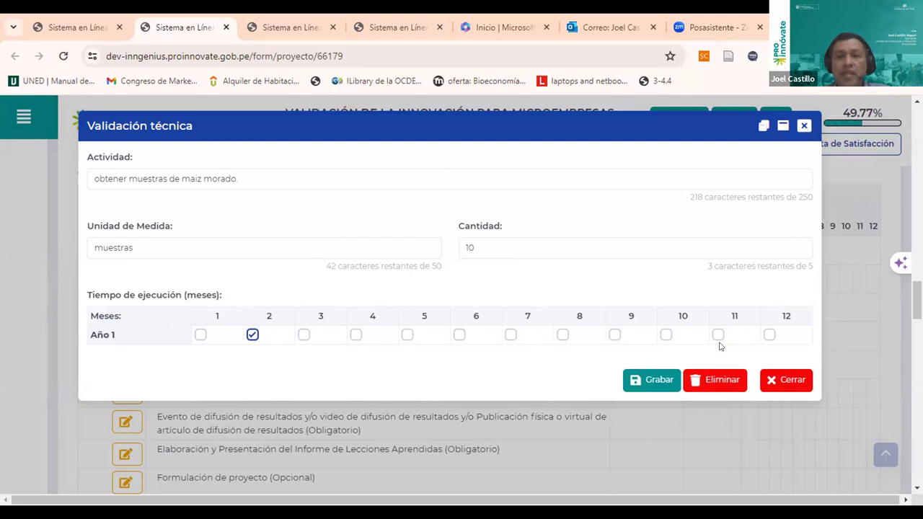
{"action": "left_click", "coordinate": [804, 126]}
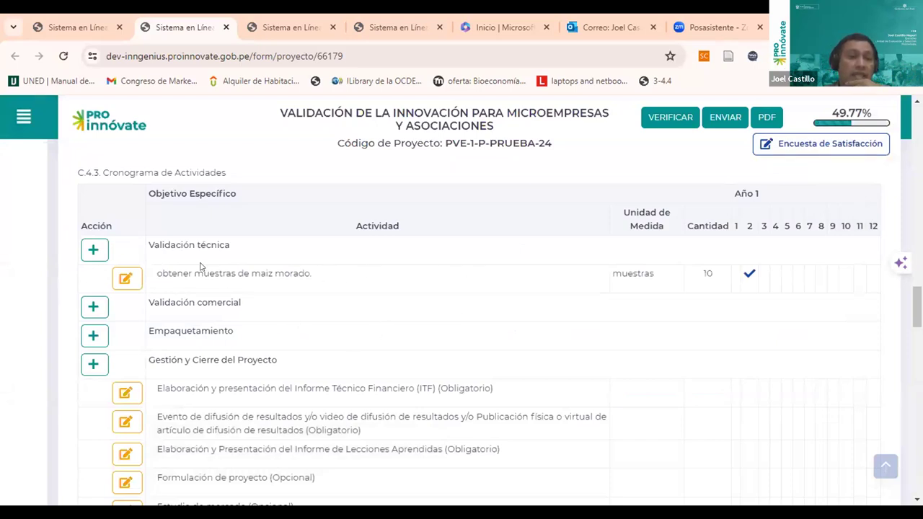
{"action": "left_click", "coordinate": [93, 306]}
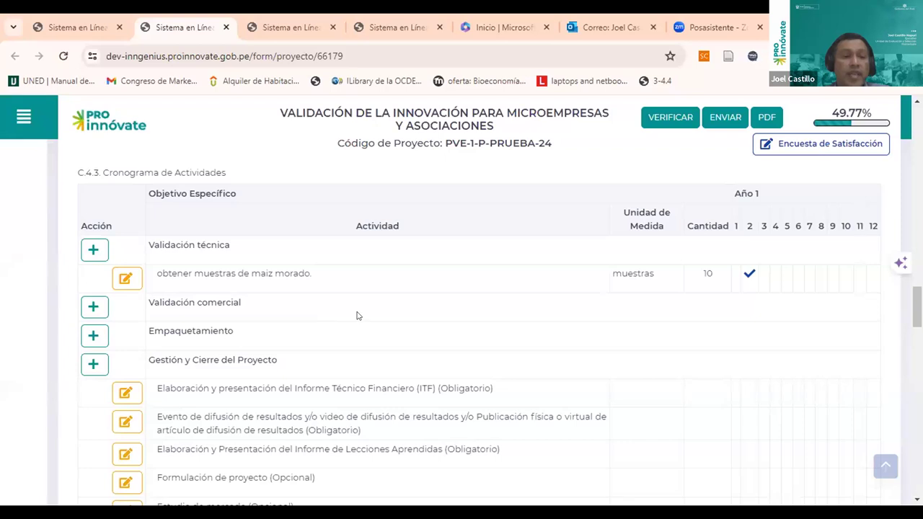
Step: Review the mandatory and optional activities listed under Gestión y Cierre del Proyecto in the C.4.3 schedule
{"action": "scroll", "coordinate": [360, 316], "scroll_direction": "down", "scroll_amount": 2}
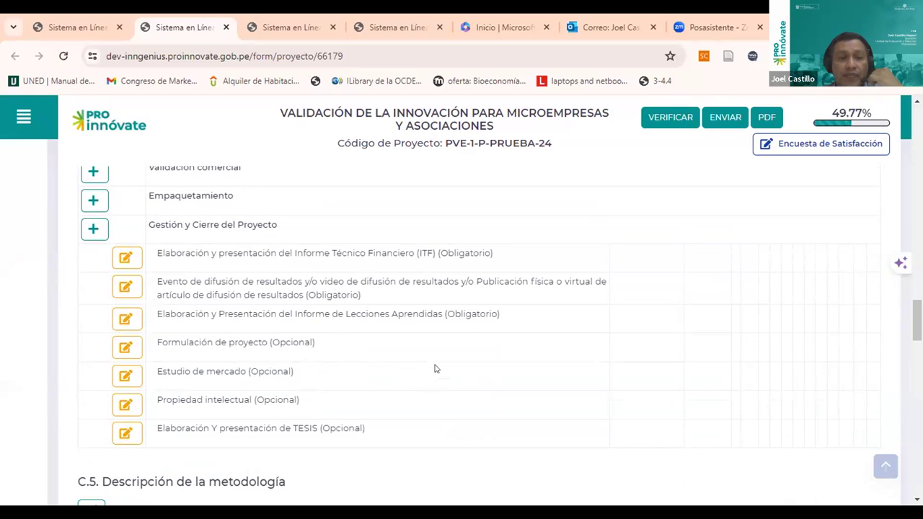
{"action": "scroll", "coordinate": [425, 345], "scroll_direction": "down", "scroll_amount": 1}
{"action": "scroll", "coordinate": [414, 331], "scroll_direction": "down", "scroll_amount": 2}
{"action": "scroll", "coordinate": [381, 291], "scroll_direction": "up", "scroll_amount": 2}
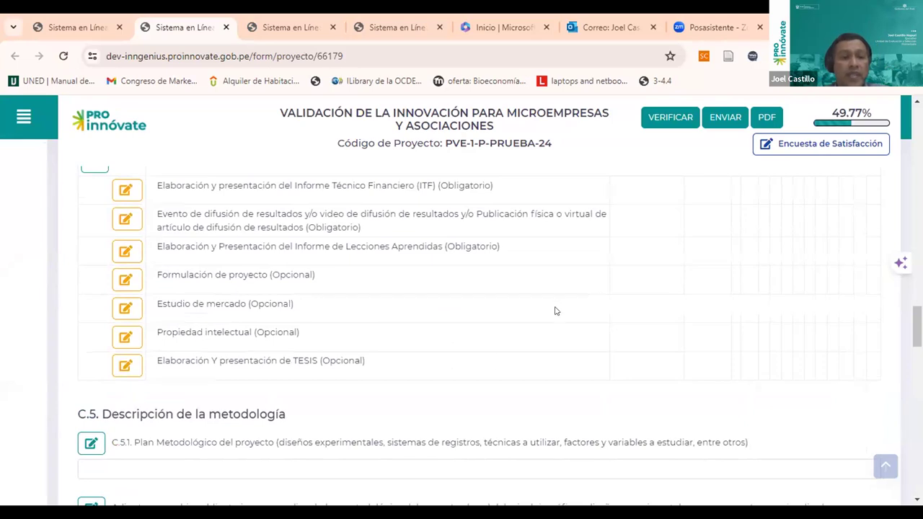
Step: Examine the C.5 methodology section, including the C.5.1 methodological plan and its mandatory file attachment
{"action": "scroll", "coordinate": [555, 311], "scroll_direction": "down", "scroll_amount": 2}
{"action": "scroll", "coordinate": [443, 308], "scroll_direction": "down", "scroll_amount": 2}
{"action": "scroll", "coordinate": [387, 295], "scroll_direction": "up", "scroll_amount": 1}
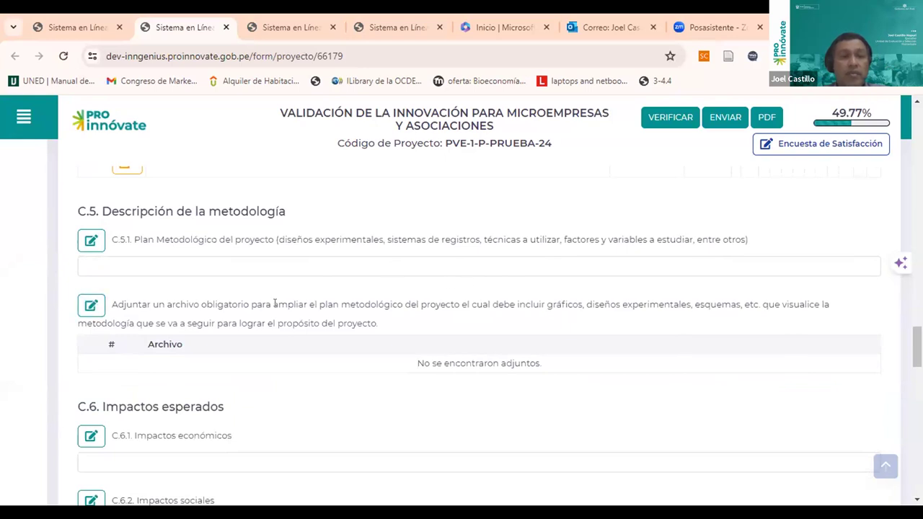
Step: Review the mandatory methodological plan attachment in C.5 and the economic, social and other impact fields in C.6
{"action": "double_click", "coordinate": [389, 303]}
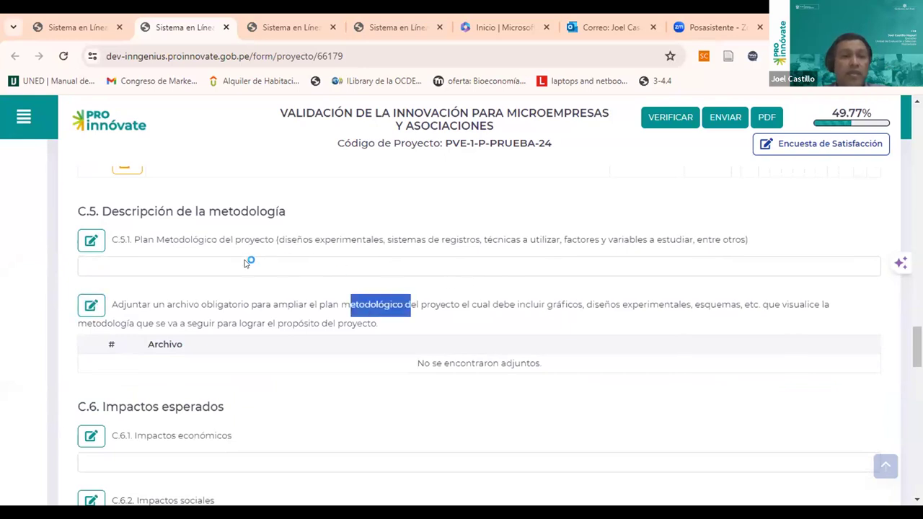
{"action": "left_click", "coordinate": [288, 267]}
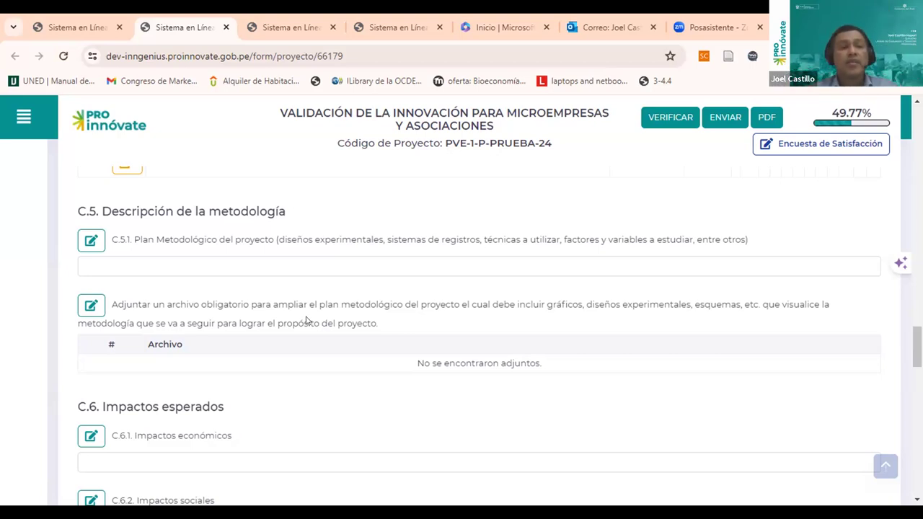
{"action": "scroll", "coordinate": [354, 324], "scroll_direction": "down", "scroll_amount": 3}
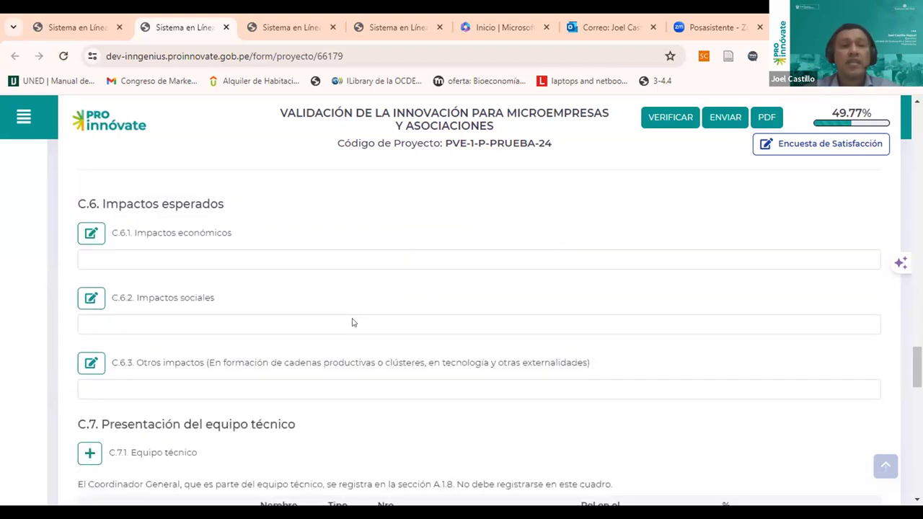
{"action": "left_click_drag", "start_coordinate": [190, 233], "coordinate": [240, 237]}
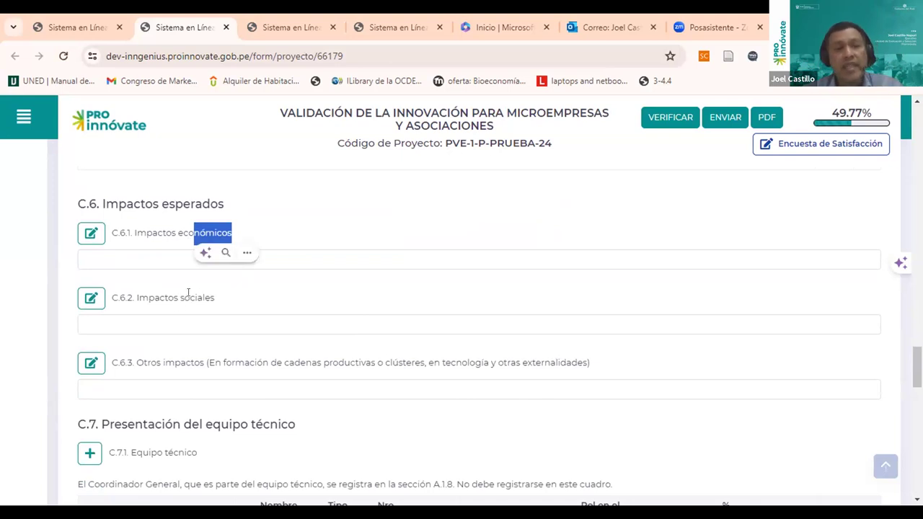
{"action": "left_click_drag", "start_coordinate": [160, 298], "coordinate": [214, 298]}
{"action": "left_click_drag", "start_coordinate": [173, 362], "coordinate": [281, 358]}
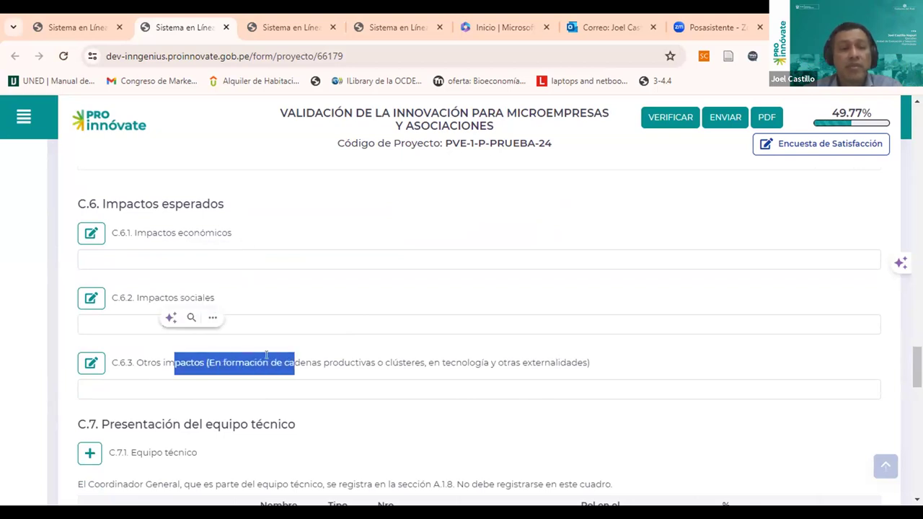
{"action": "left_click", "coordinate": [282, 358]}
{"action": "left_click_drag", "start_coordinate": [377, 358], "coordinate": [364, 356]}
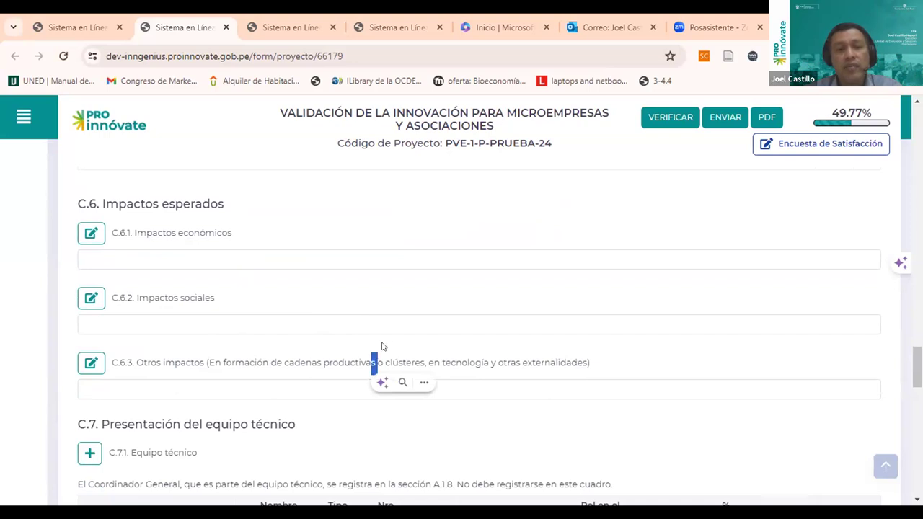
Step: Examine the C.7.1 technical team table and the C.7.2 question about the applicant entity's payroll staff
{"action": "scroll", "coordinate": [481, 280], "scroll_direction": "down", "scroll_amount": 1}
{"action": "scroll", "coordinate": [481, 282], "scroll_direction": "down", "scroll_amount": 3}
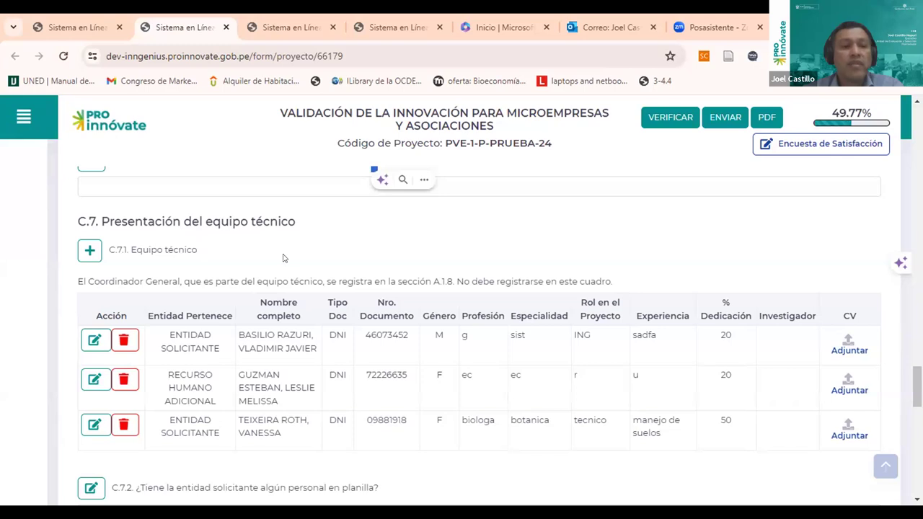
{"action": "scroll", "coordinate": [386, 246], "scroll_direction": "down", "scroll_amount": 1}
{"action": "scroll", "coordinate": [383, 245], "scroll_direction": "up", "scroll_amount": 1}
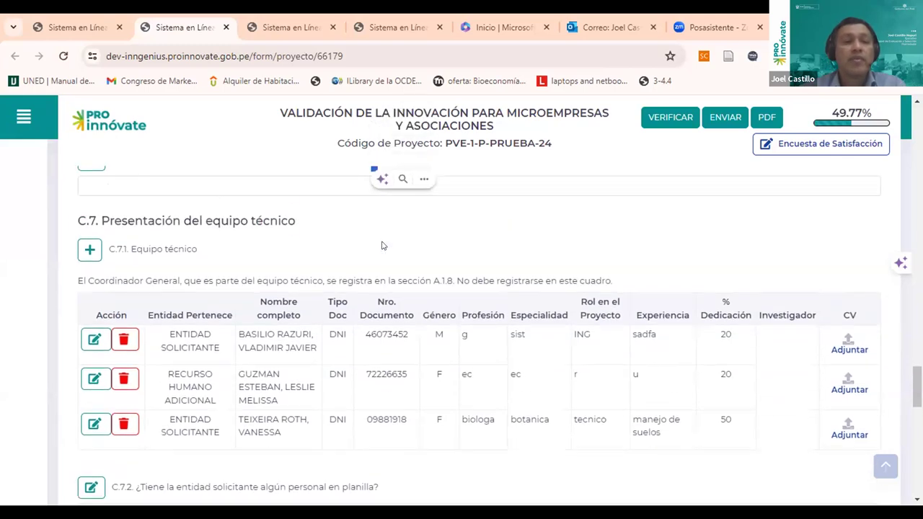
{"action": "scroll", "coordinate": [383, 246], "scroll_direction": "up", "scroll_amount": 1}
{"action": "scroll", "coordinate": [376, 241], "scroll_direction": "down", "scroll_amount": 2}
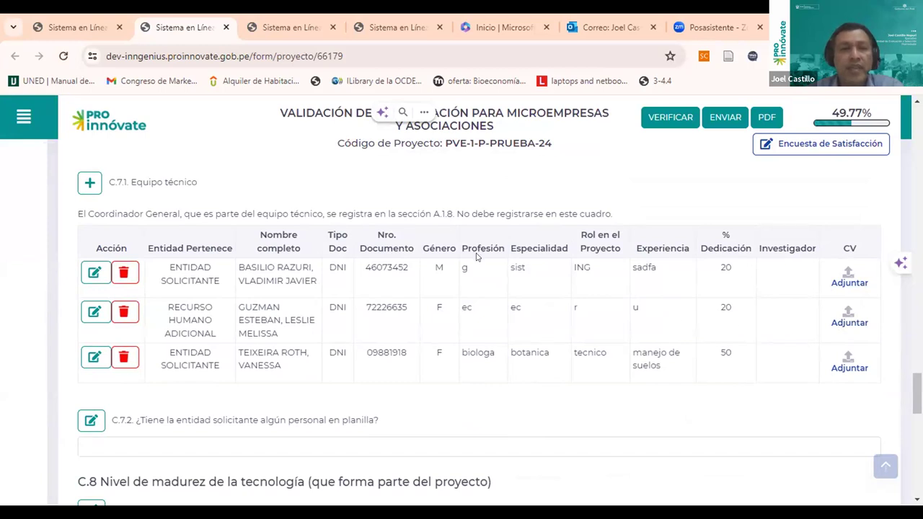
{"action": "scroll", "coordinate": [475, 261], "scroll_direction": "down", "scroll_amount": 2}
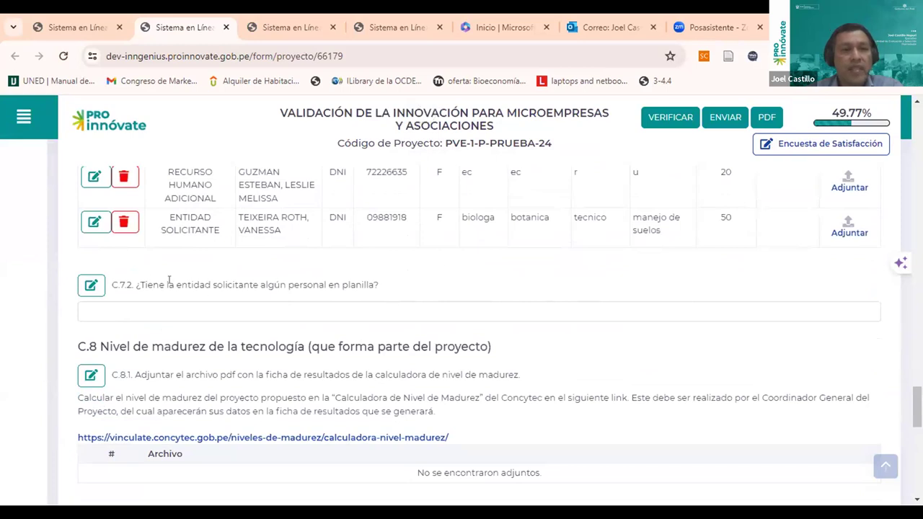
{"action": "left_click_drag", "start_coordinate": [215, 284], "coordinate": [372, 283]}
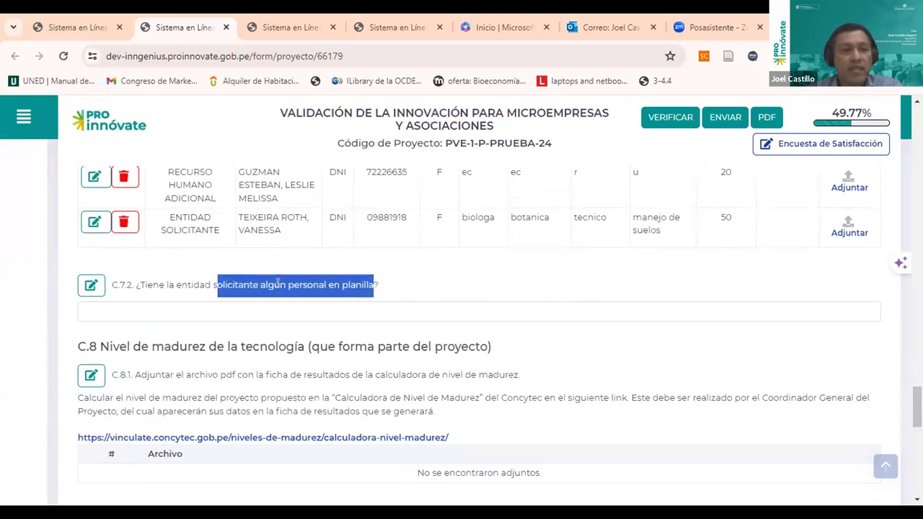
{"action": "left_click_drag", "start_coordinate": [147, 284], "coordinate": [364, 283]}
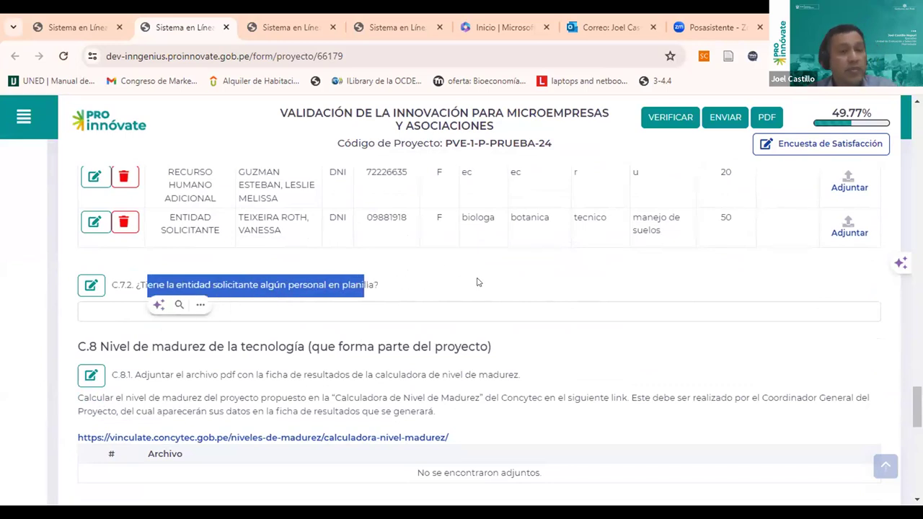
Step: Review the C.8 technology maturity fields, including the Concytec calculator and TRL selection, and the C.9 proposal summary attachment
{"action": "scroll", "coordinate": [446, 260], "scroll_direction": "down", "scroll_amount": 2}
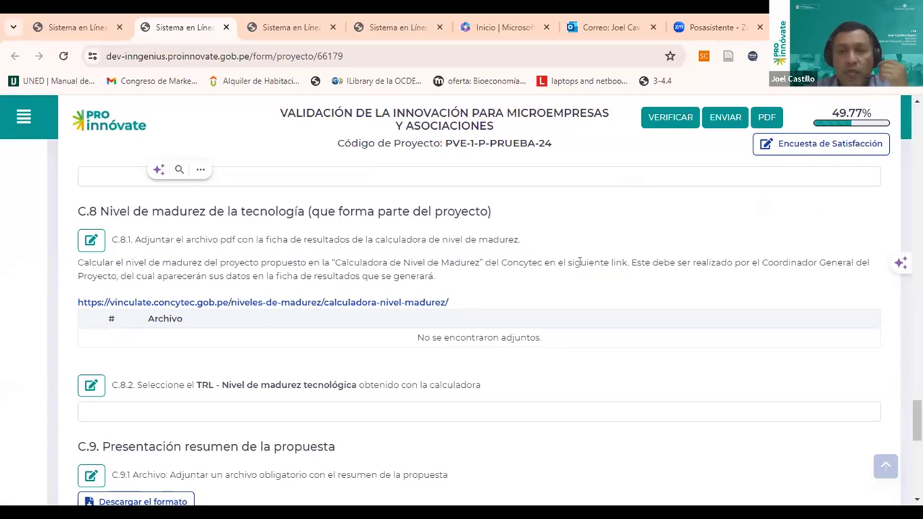
{"action": "scroll", "coordinate": [496, 278], "scroll_direction": "down", "scroll_amount": 1}
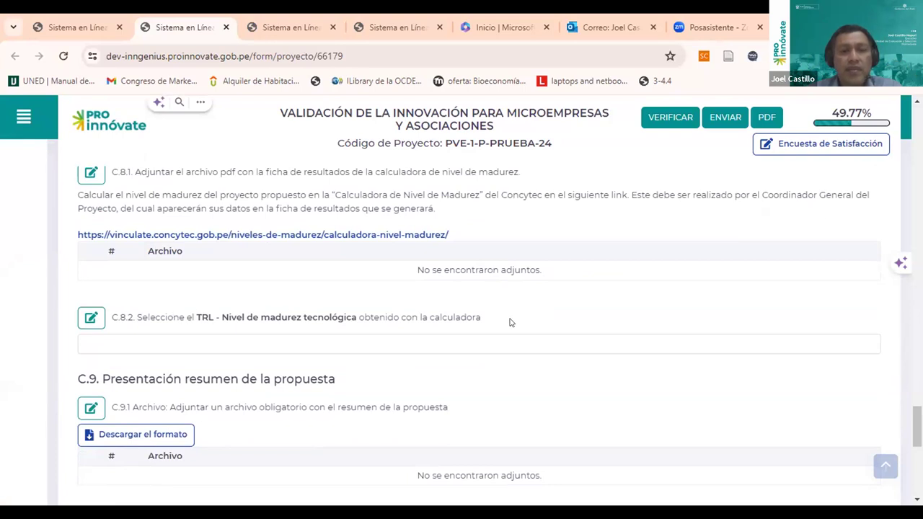
{"action": "scroll", "coordinate": [470, 325], "scroll_direction": "down", "scroll_amount": 3}
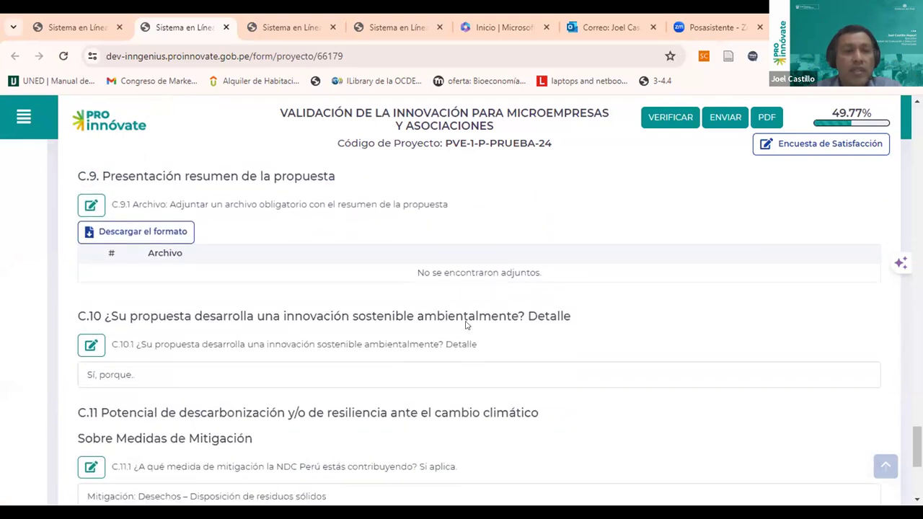
{"action": "scroll", "coordinate": [288, 232], "scroll_direction": "up", "scroll_amount": 2}
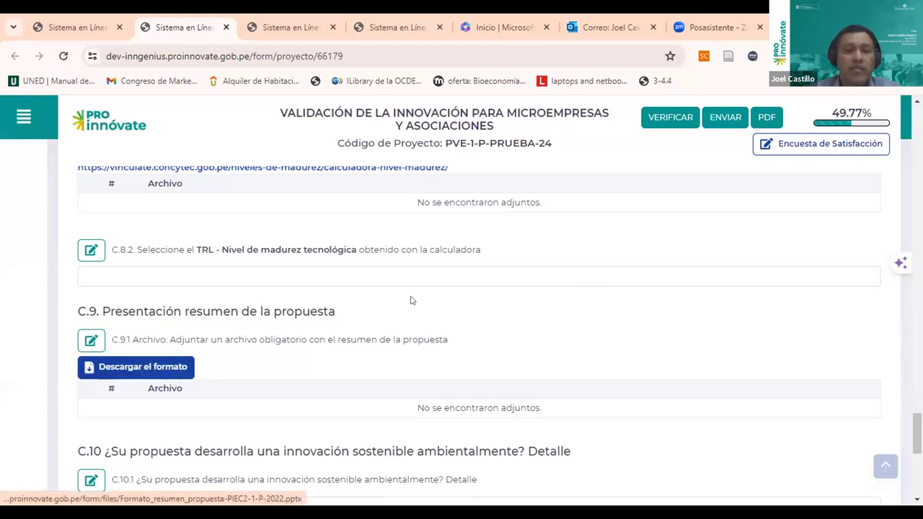
Step: Examine the C.10 question on whether the proposal develops an environmentally sustainable innovation
{"action": "scroll", "coordinate": [505, 310], "scroll_direction": "down", "scroll_amount": 2}
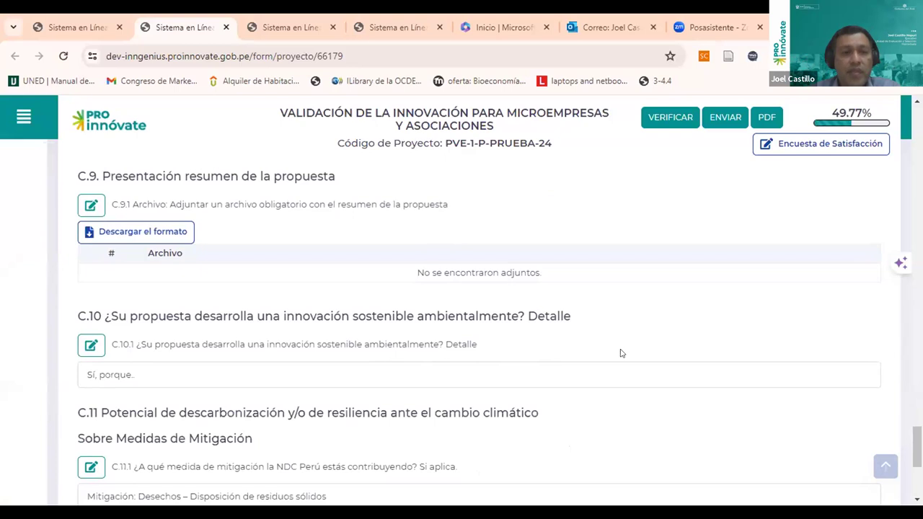
{"action": "left_click_drag", "start_coordinate": [171, 312], "coordinate": [302, 316]}
{"action": "left_click_drag", "start_coordinate": [364, 315], "coordinate": [517, 315]}
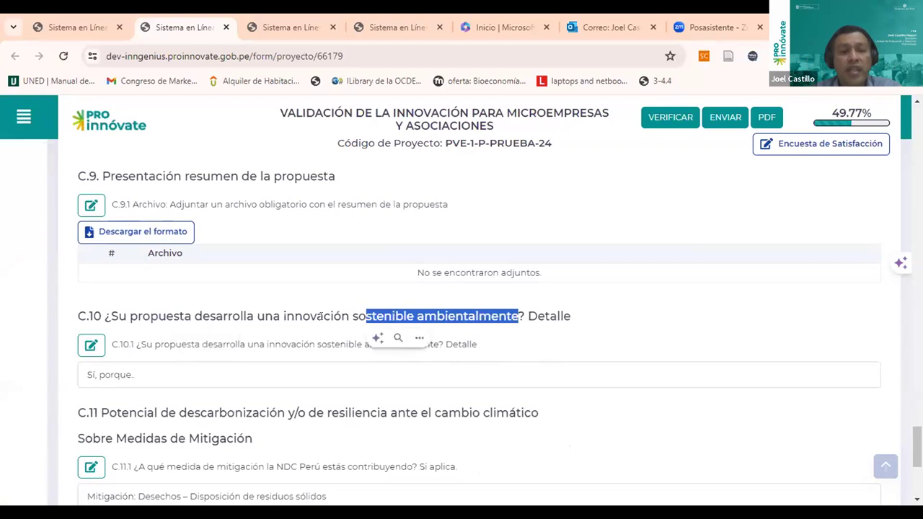
{"action": "scroll", "coordinate": [261, 336], "scroll_direction": "down", "scroll_amount": 2}
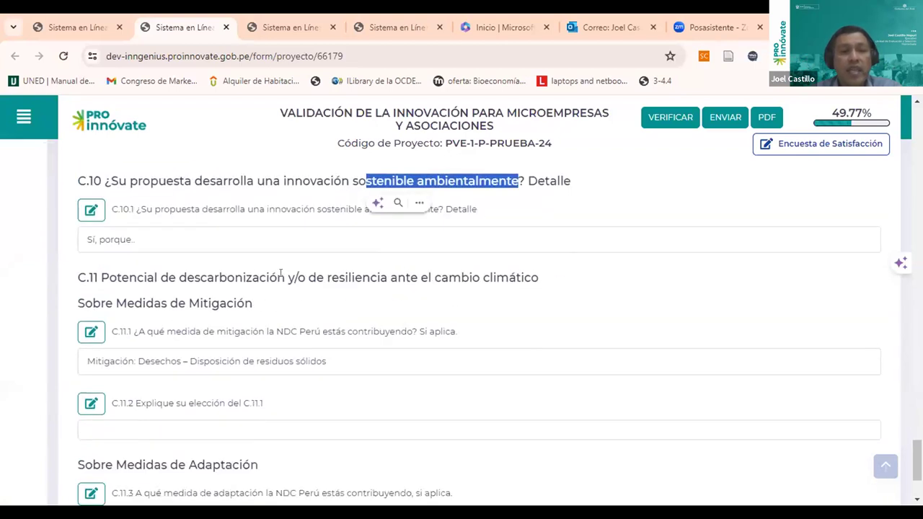
{"action": "scroll", "coordinate": [310, 273], "scroll_direction": "up", "scroll_amount": 1}
{"action": "left_click", "coordinate": [293, 314]}
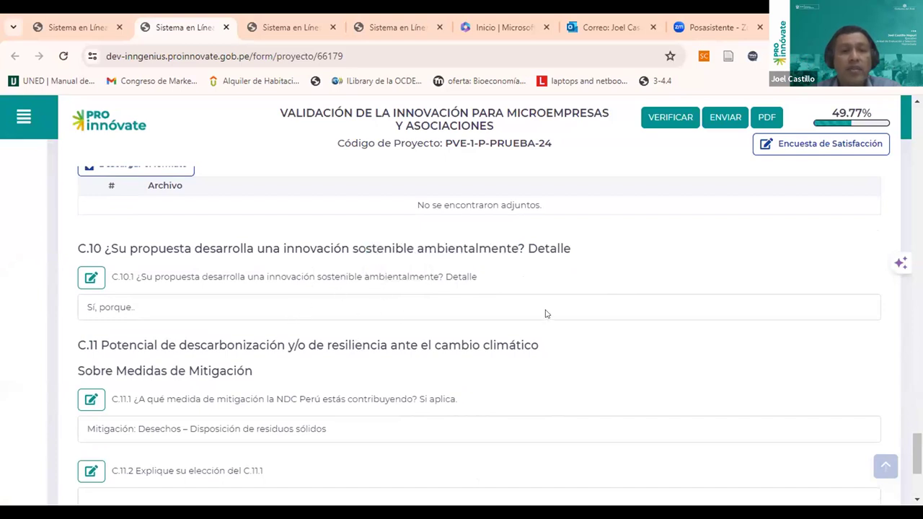
Step: Open the C.11.1 mitigation measure field, review its selectable options, and close it without saving
{"action": "scroll", "coordinate": [542, 319], "scroll_direction": "down", "scroll_amount": 1}
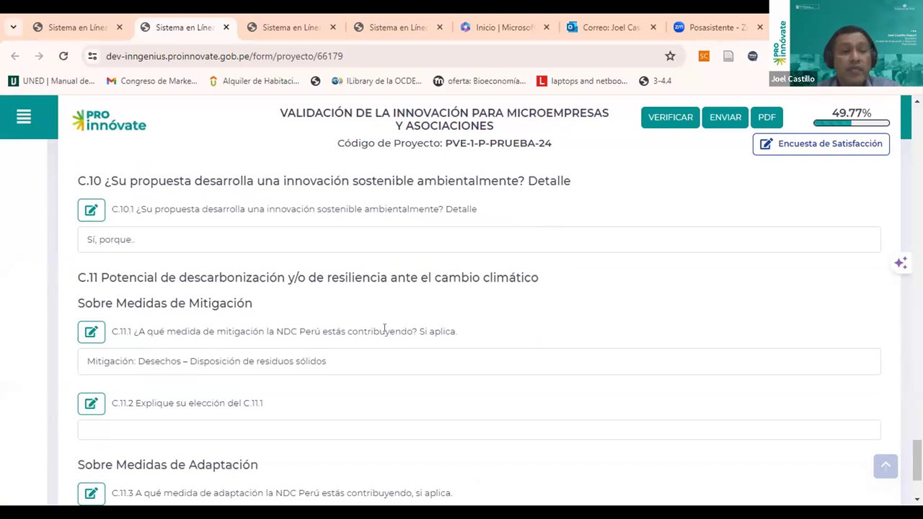
{"action": "scroll", "coordinate": [444, 322], "scroll_direction": "down", "scroll_amount": 2}
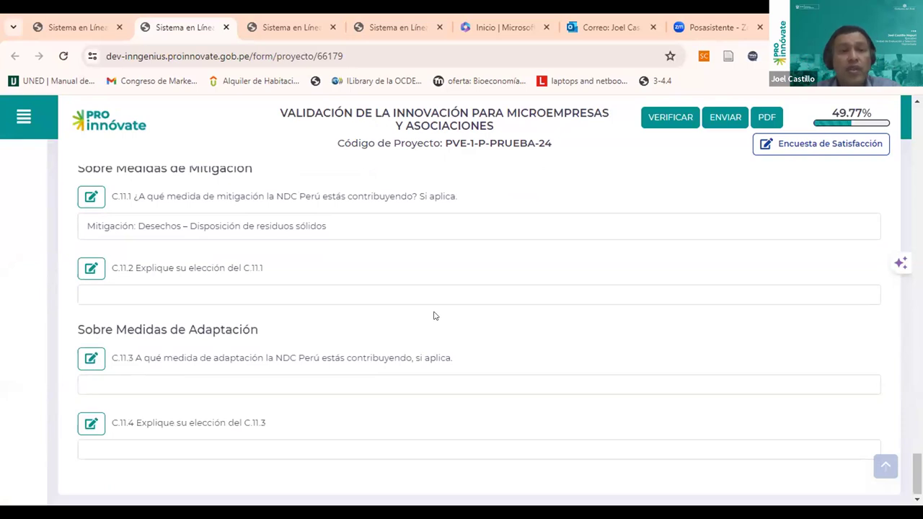
{"action": "left_click", "coordinate": [91, 197]}
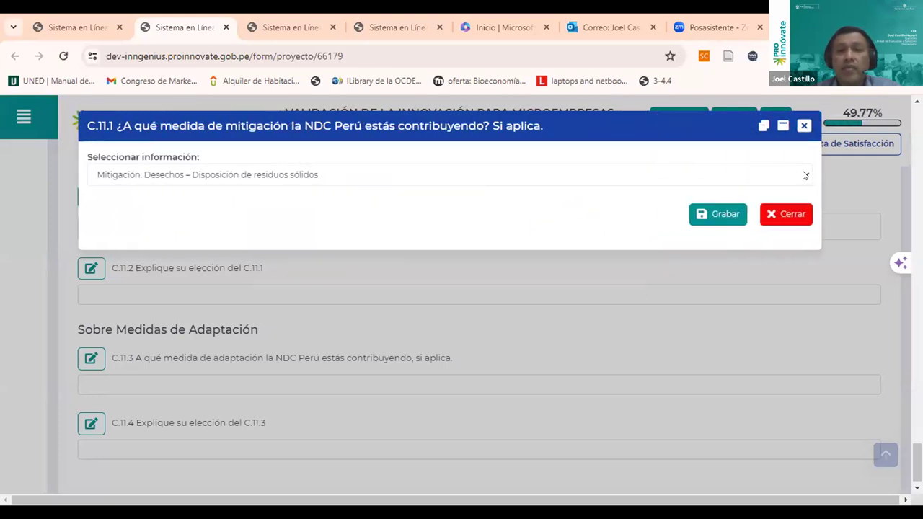
{"action": "left_click", "coordinate": [804, 175]}
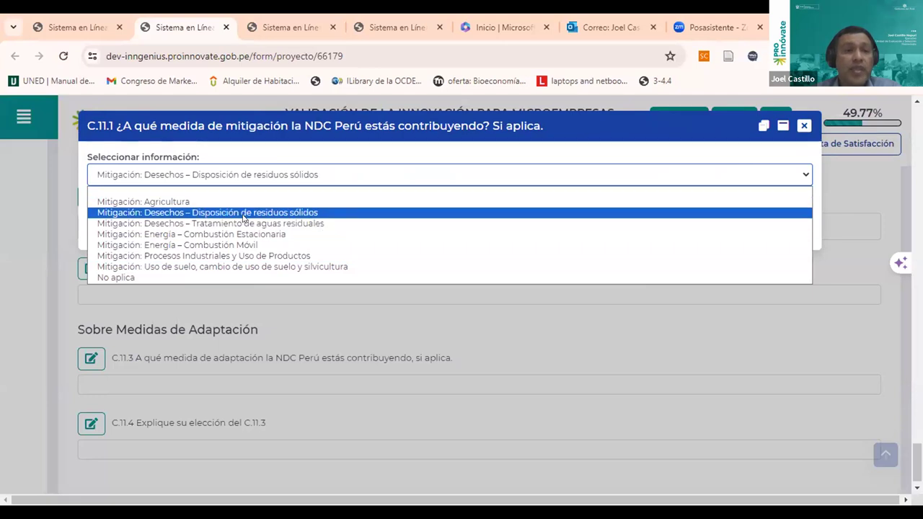
{"action": "left_click", "coordinate": [804, 127]}
Step: Review the C.11 explanation field for mitigation and the adaptation measure fields C.11.3 and C.11.4
{"action": "scroll", "coordinate": [341, 305], "scroll_direction": "up", "scroll_amount": 2}
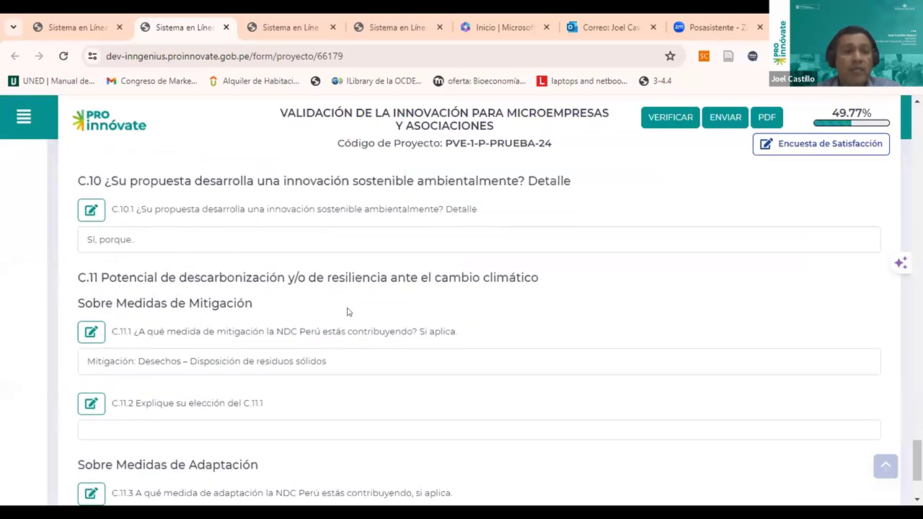
{"action": "scroll", "coordinate": [347, 311], "scroll_direction": "down", "scroll_amount": 2}
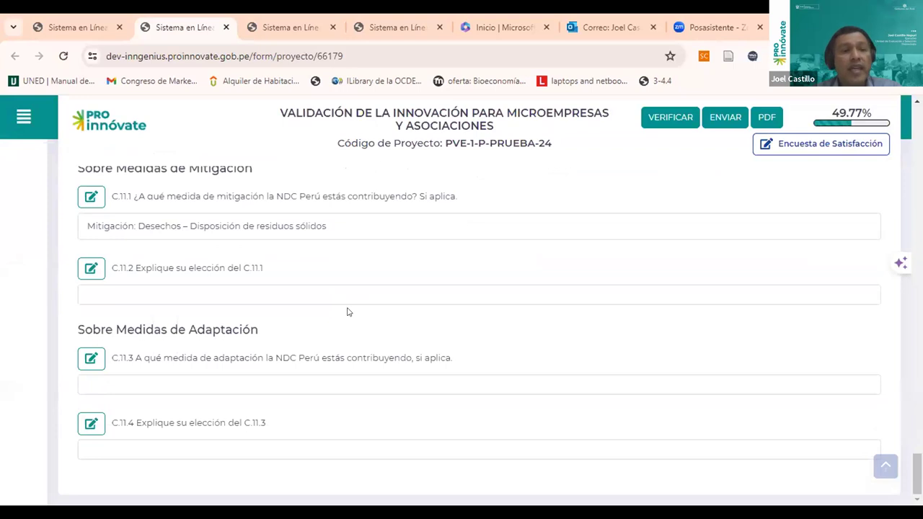
{"action": "left_click_drag", "start_coordinate": [225, 328], "coordinate": [232, 329]}
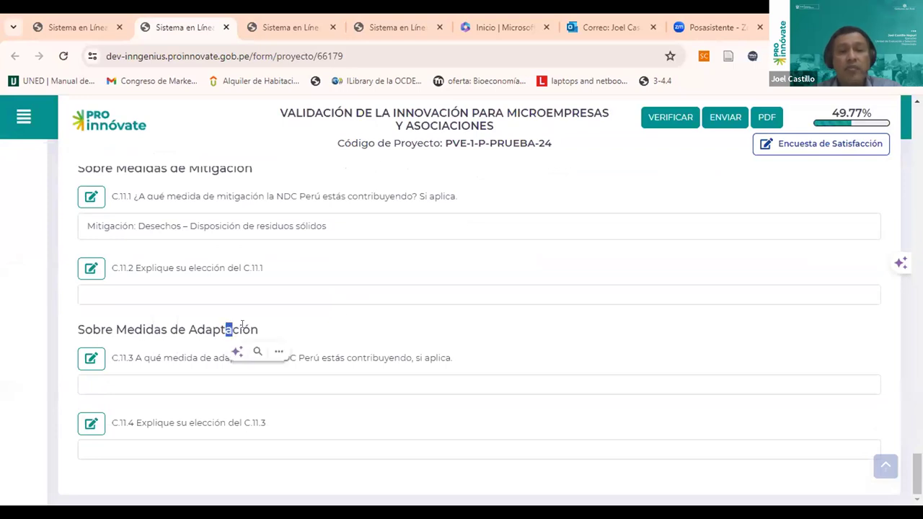
{"action": "left_click", "coordinate": [466, 331]}
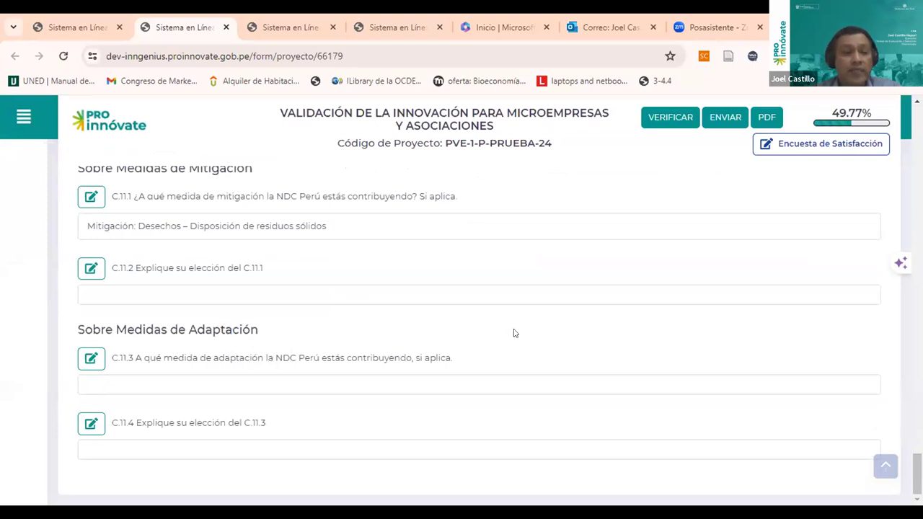
Step: Go to Sección D: Presupuesto and examine its budget recommendations and the D.1.1 and D.1.2 summary tables
{"action": "scroll", "coordinate": [516, 333], "scroll_direction": "up", "scroll_amount": 15}
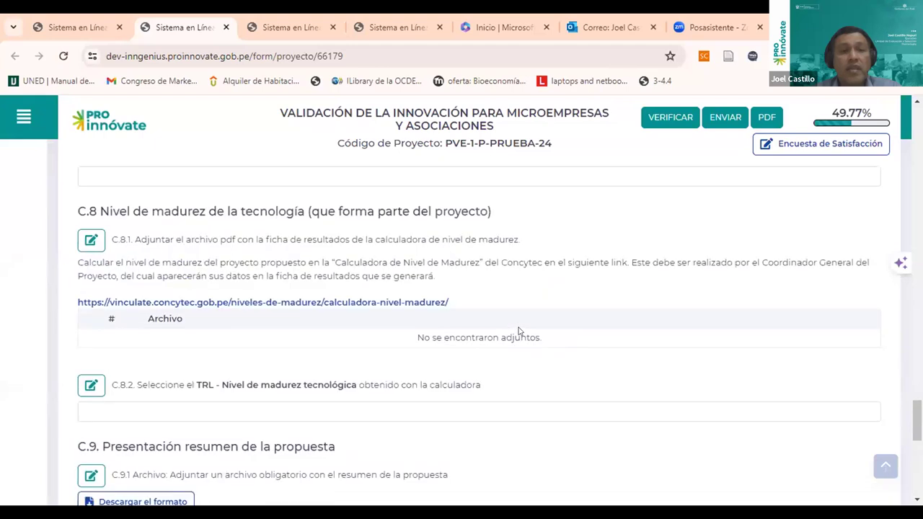
{"action": "scroll", "coordinate": [513, 310], "scroll_direction": "up", "scroll_amount": 15}
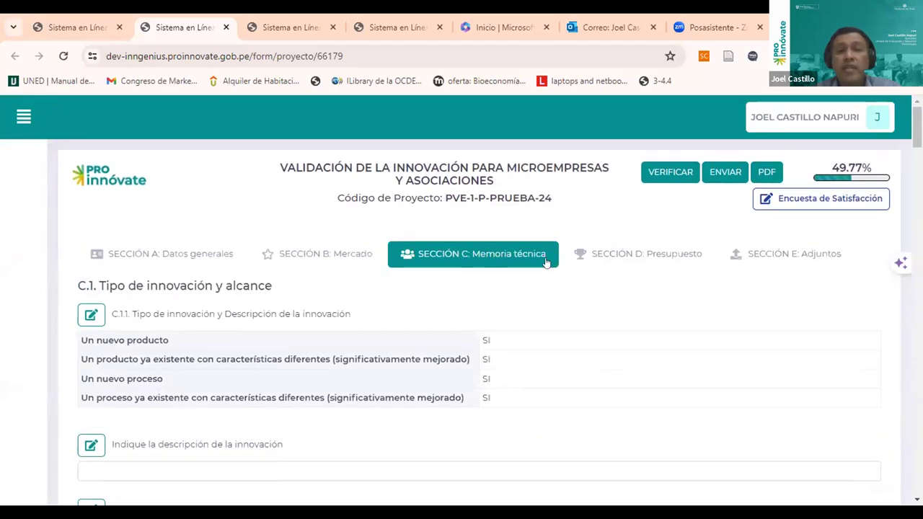
{"action": "left_click", "coordinate": [634, 256]}
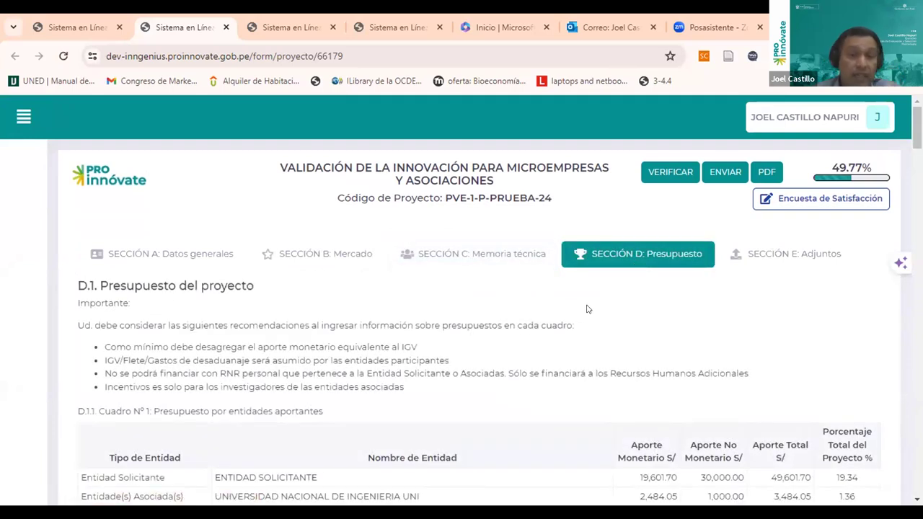
{"action": "scroll", "coordinate": [576, 309], "scroll_direction": "down", "scroll_amount": 2}
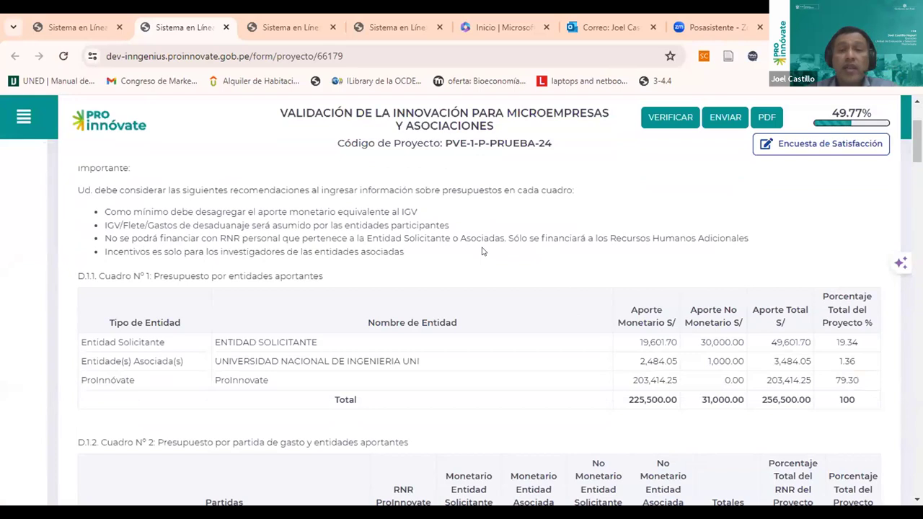
{"action": "scroll", "coordinate": [482, 249], "scroll_direction": "up", "scroll_amount": 1}
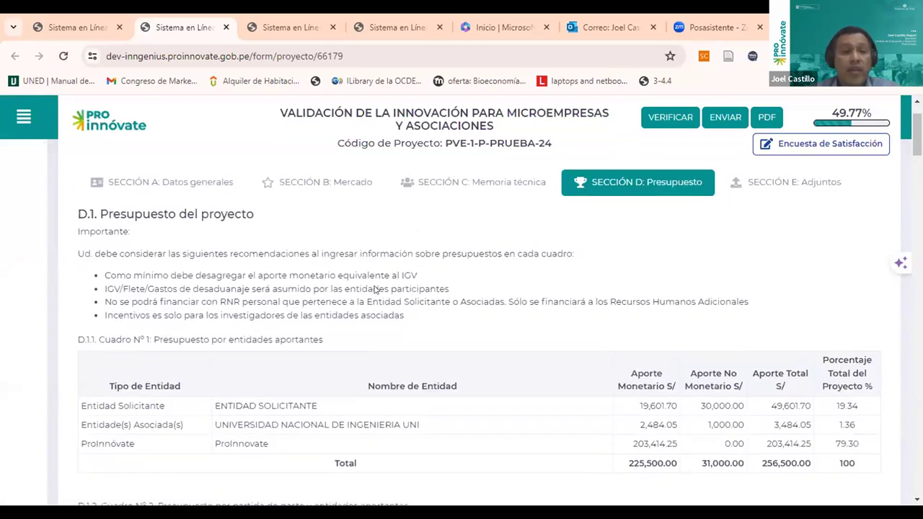
{"action": "scroll", "coordinate": [374, 289], "scroll_direction": "down", "scroll_amount": 1}
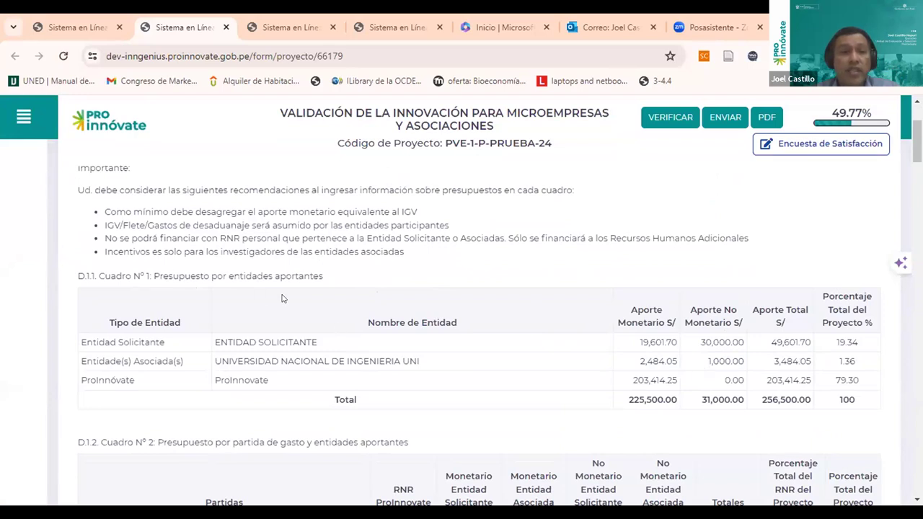
{"action": "scroll", "coordinate": [475, 328], "scroll_direction": "down", "scroll_amount": 2}
{"action": "scroll", "coordinate": [448, 335], "scroll_direction": "down", "scroll_amount": 2}
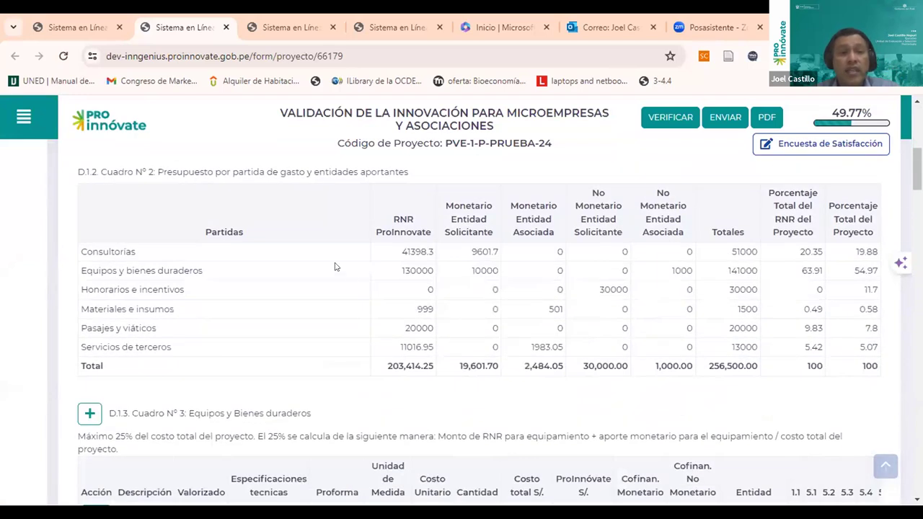
Step: Examine the D.1.3 Equipos y Bienes duraderos table and its rule on the maximum 25% of total project cost
{"action": "scroll", "coordinate": [343, 279], "scroll_direction": "up", "scroll_amount": 2}
{"action": "scroll", "coordinate": [339, 278], "scroll_direction": "down", "scroll_amount": 4}
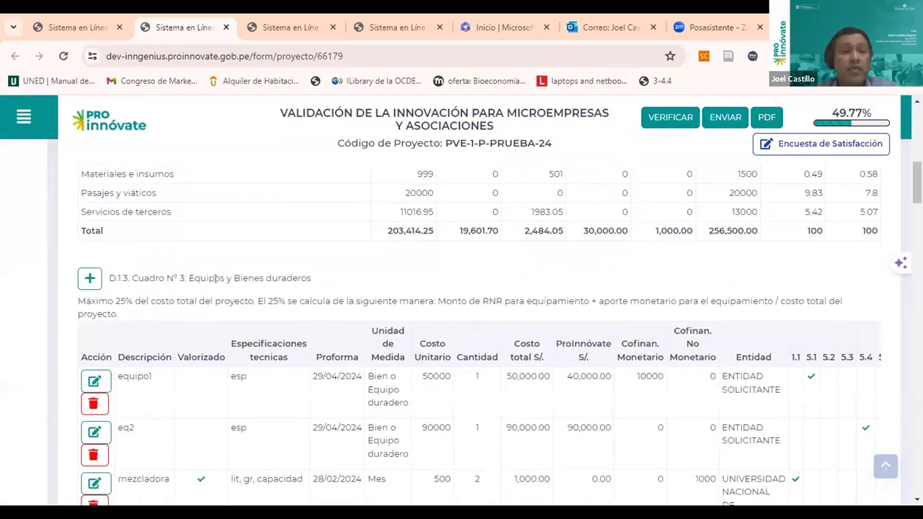
{"action": "triple_click", "coordinate": [75, 299]}
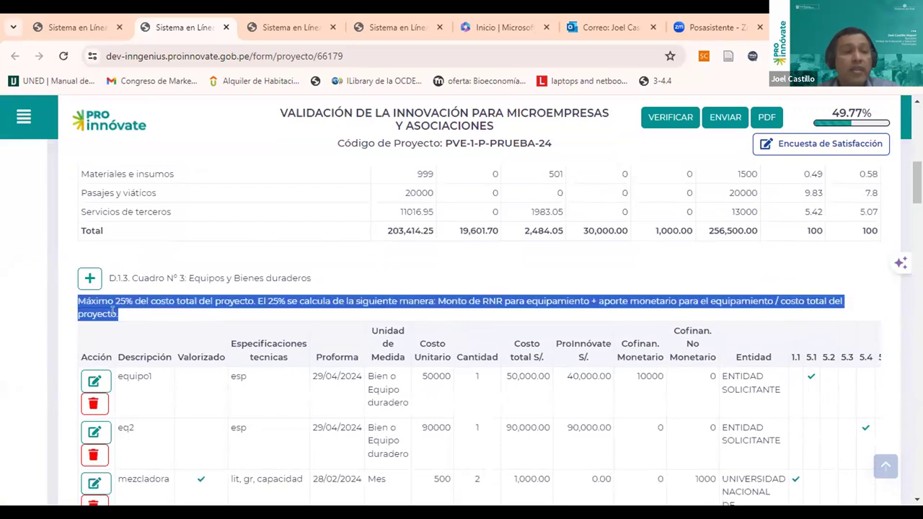
{"action": "left_click_drag", "start_coordinate": [96, 300], "coordinate": [249, 299]}
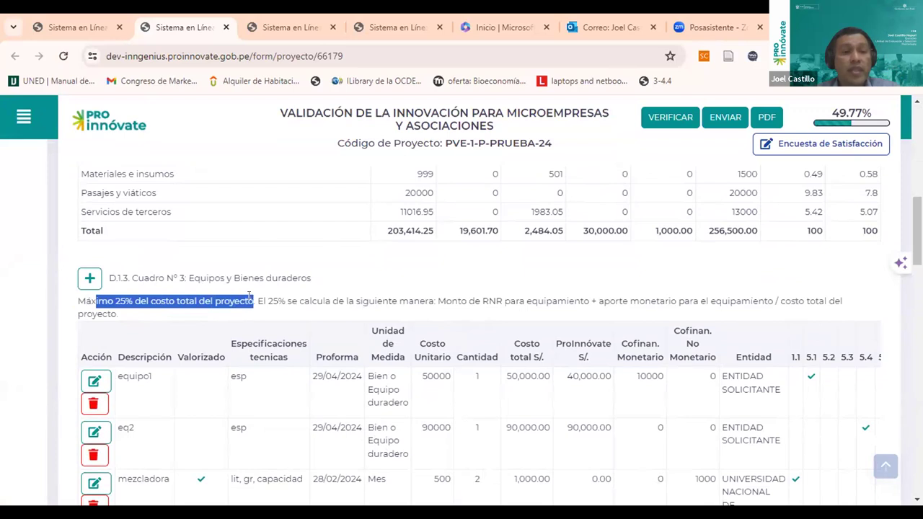
{"action": "left_click", "coordinate": [301, 294]}
{"action": "scroll", "coordinate": [417, 301], "scroll_direction": "down", "scroll_amount": 1}
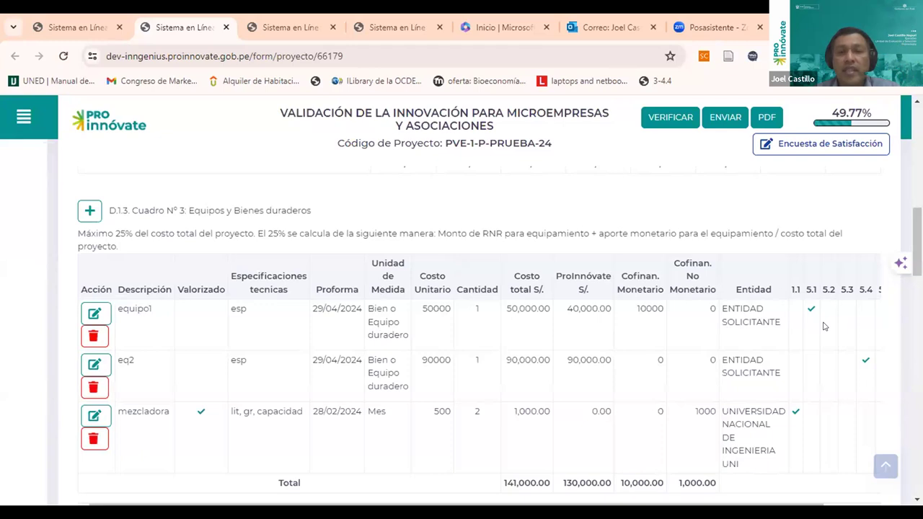
{"action": "scroll", "coordinate": [340, 301], "scroll_direction": "down", "scroll_amount": 1}
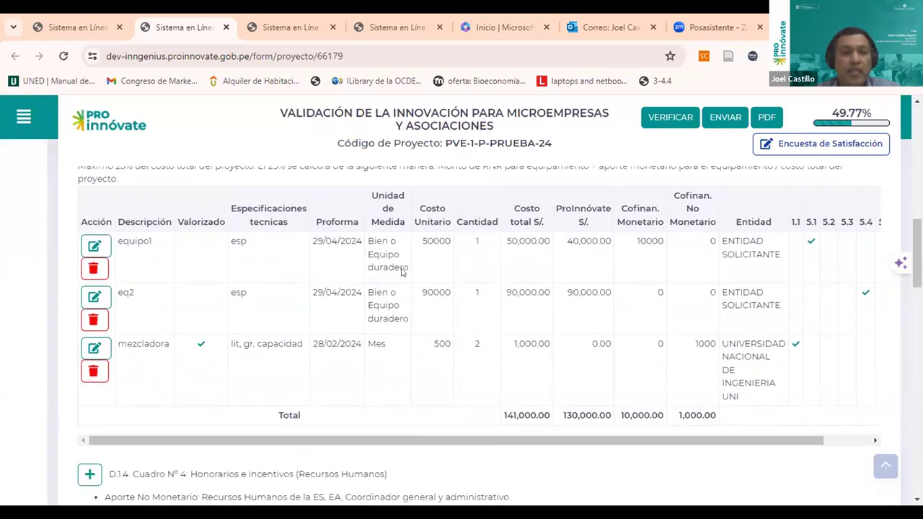
{"action": "scroll", "coordinate": [415, 271], "scroll_direction": "up", "scroll_amount": 2}
{"action": "left_click_drag", "start_coordinate": [193, 272], "coordinate": [307, 278]}
Step: Examine the D.1.4 Honorarios e incentivos table and its notes on non-monetary contributions and researcher incentives
{"action": "scroll", "coordinate": [402, 274], "scroll_direction": "down", "scroll_amount": 2}
{"action": "scroll", "coordinate": [401, 276], "scroll_direction": "down", "scroll_amount": 3}
{"action": "left_click_drag", "start_coordinate": [234, 272], "coordinate": [310, 268]}
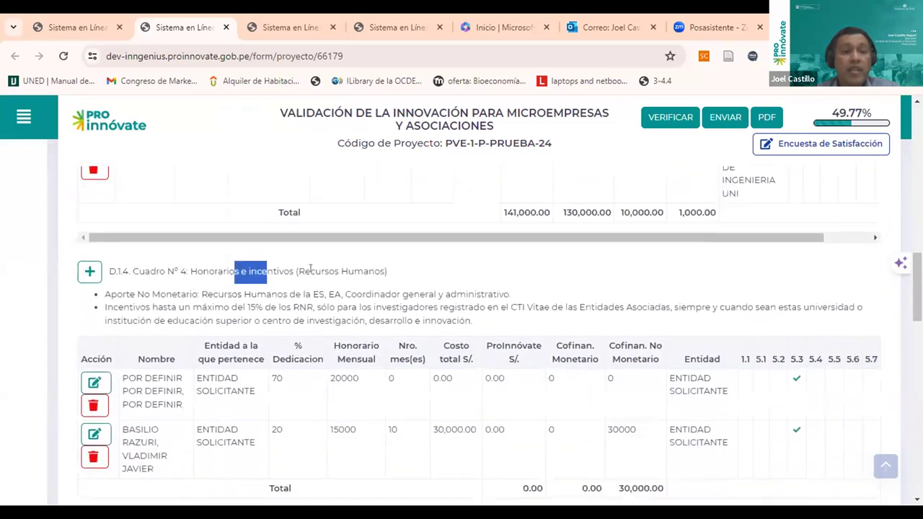
{"action": "left_click_drag", "start_coordinate": [144, 294], "coordinate": [642, 490]}
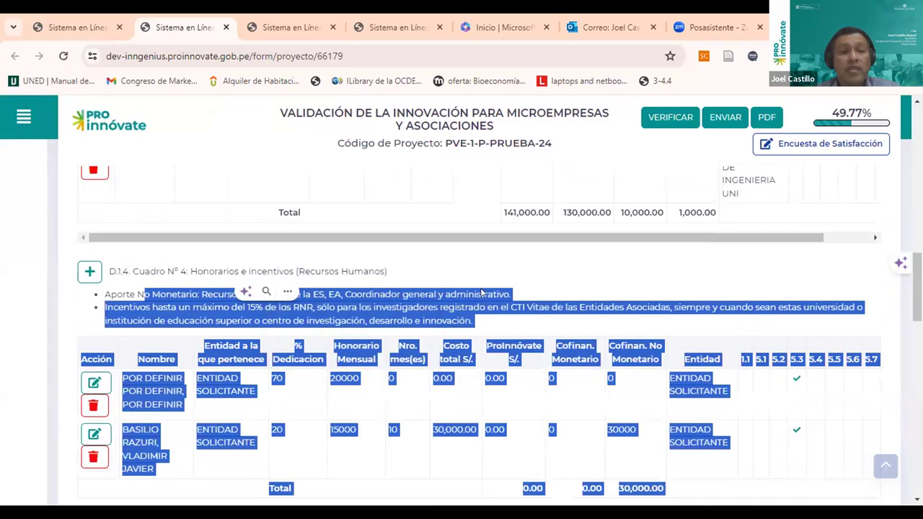
{"action": "scroll", "coordinate": [509, 271], "scroll_direction": "down", "scroll_amount": 1}
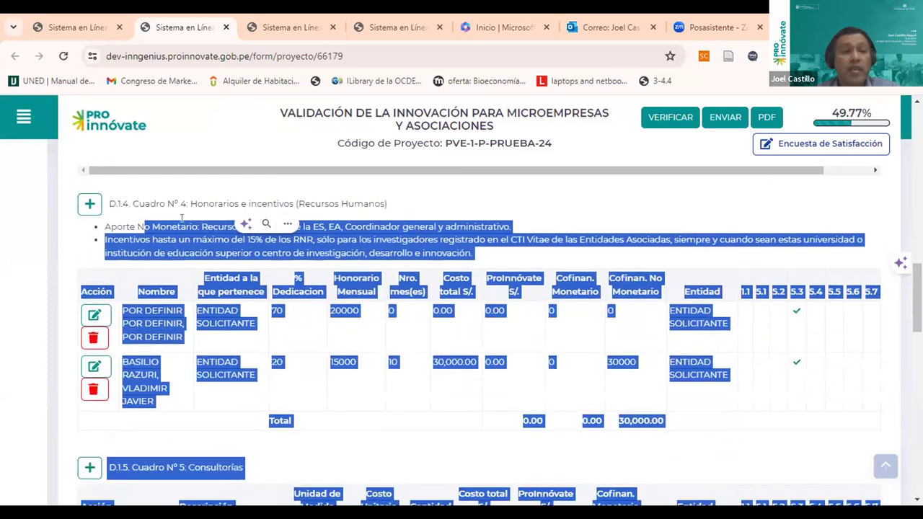
{"action": "left_click", "coordinate": [342, 226]}
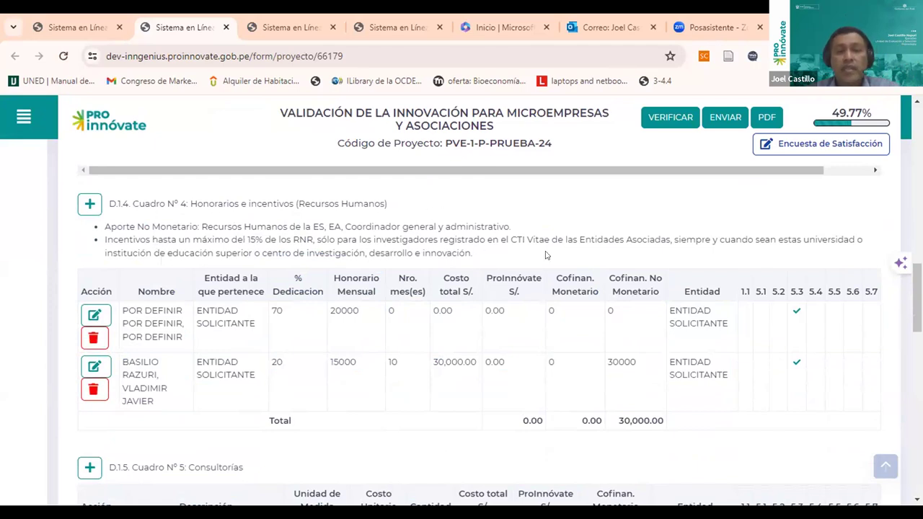
Step: Review the remaining budget tables, from D.1.5 Consultorías to D.1.10 billing data for the project formulation
{"action": "scroll", "coordinate": [447, 218], "scroll_direction": "down", "scroll_amount": 3}
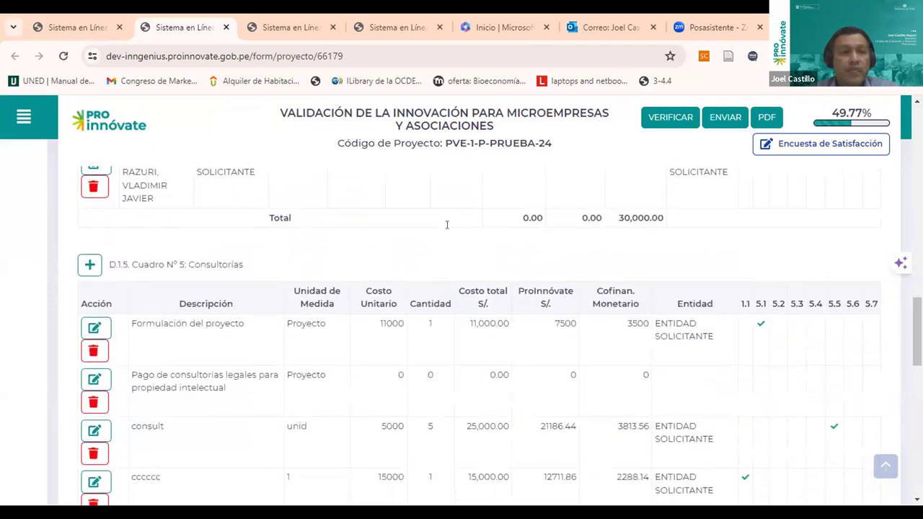
{"action": "left_click_drag", "start_coordinate": [173, 264], "coordinate": [233, 265]}
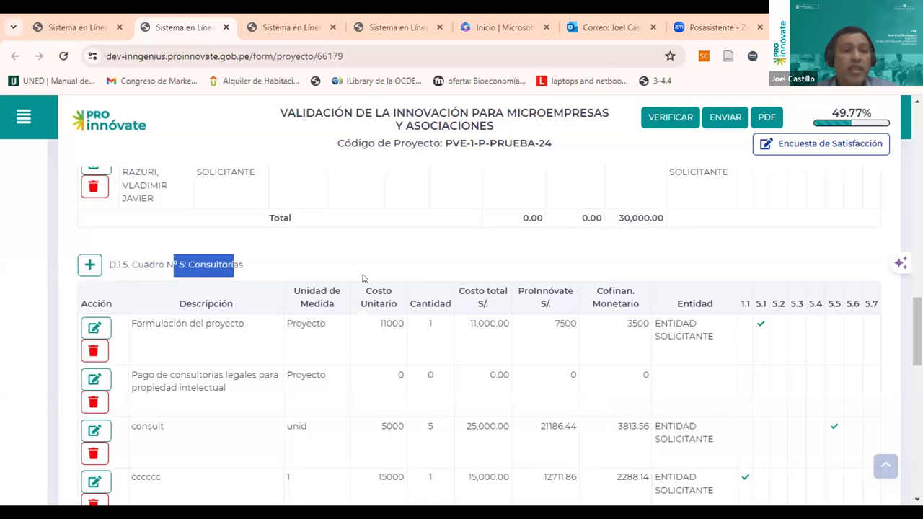
{"action": "scroll", "coordinate": [363, 277], "scroll_direction": "down", "scroll_amount": 3}
{"action": "scroll", "coordinate": [359, 280], "scroll_direction": "down", "scroll_amount": 6}
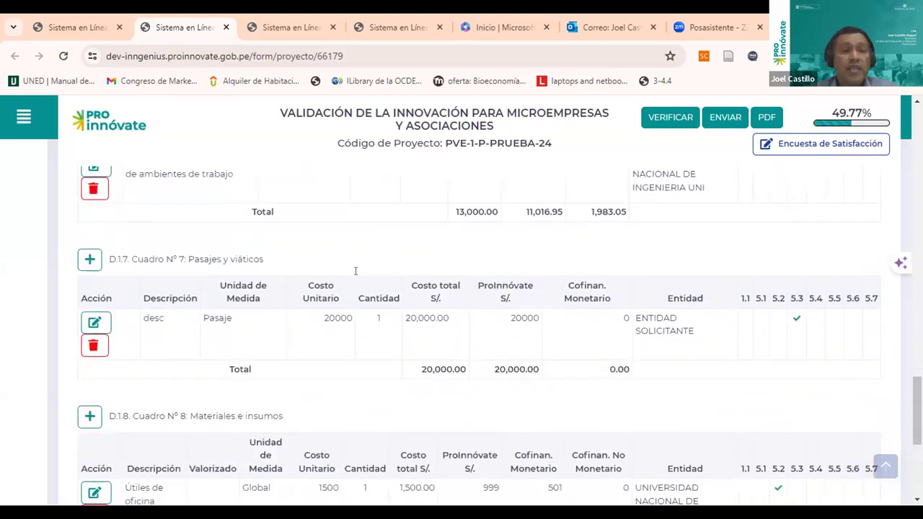
{"action": "scroll", "coordinate": [261, 278], "scroll_direction": "down", "scroll_amount": 2}
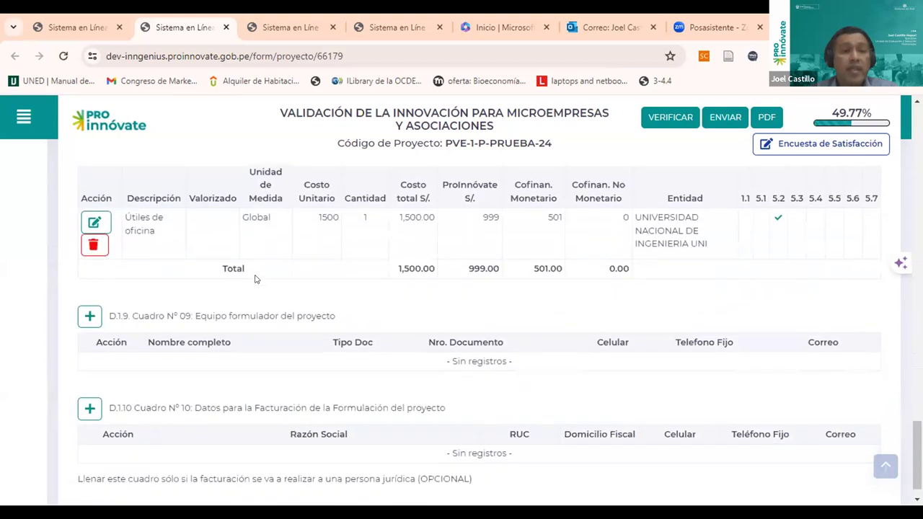
{"action": "scroll", "coordinate": [439, 299], "scroll_direction": "down", "scroll_amount": 1}
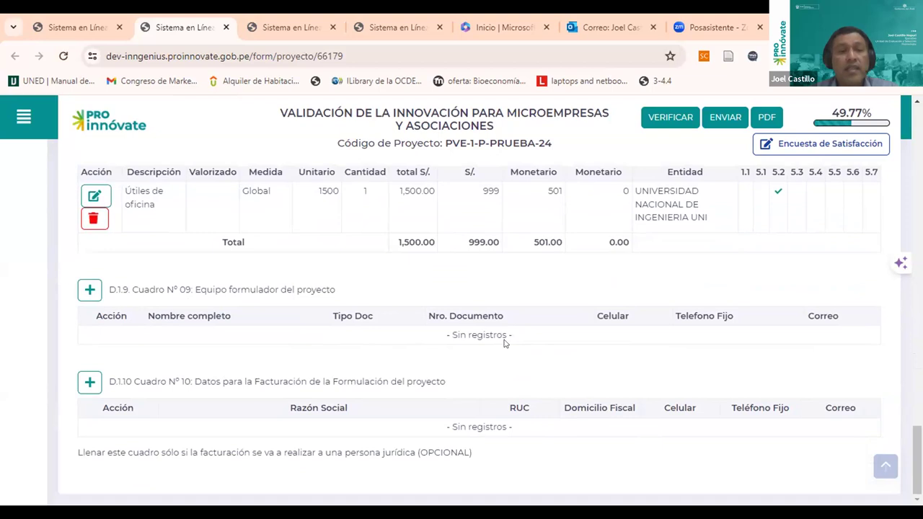
Step: Recheck the D.1.1 and D.1.2 budget summaries against the 25% equipment limit stated in D.1.3
{"action": "scroll", "coordinate": [504, 344], "scroll_direction": "up", "scroll_amount": 4}
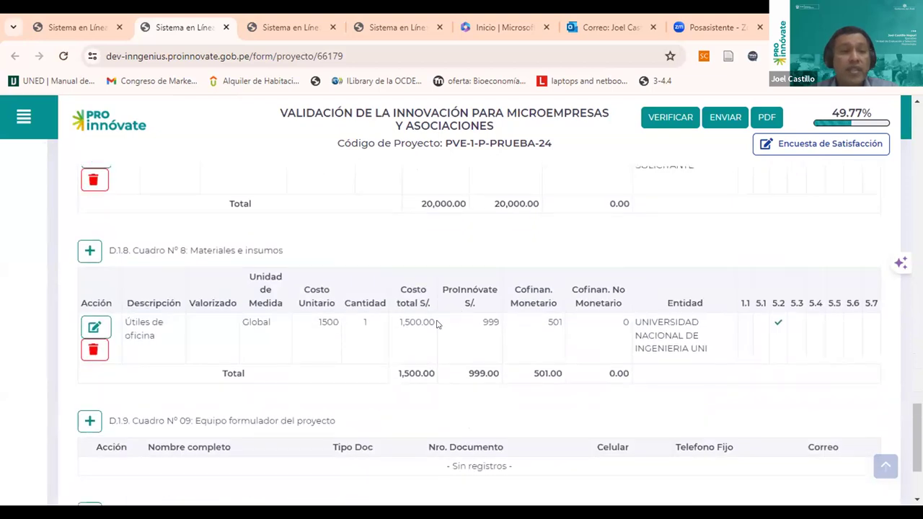
{"action": "scroll", "coordinate": [436, 324], "scroll_direction": "down", "scroll_amount": 2}
{"action": "scroll", "coordinate": [274, 249], "scroll_direction": "up", "scroll_amount": 20}
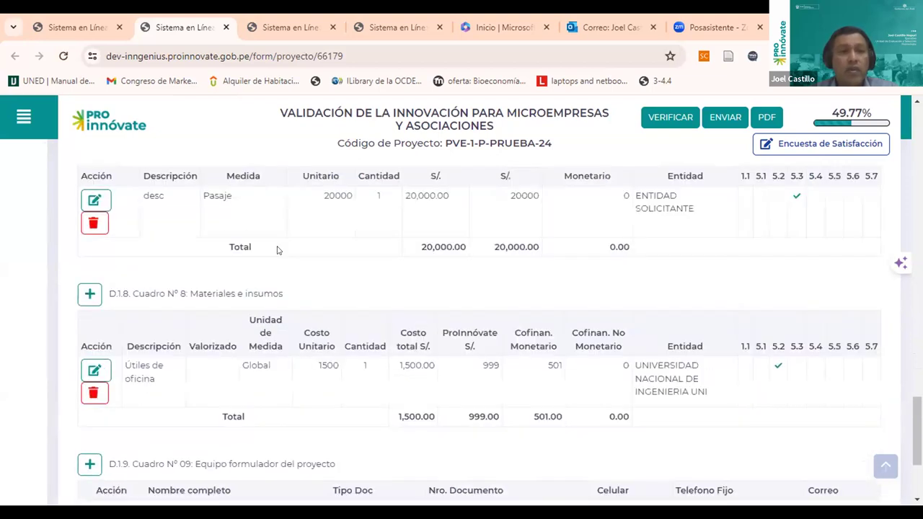
{"action": "scroll", "coordinate": [487, 255], "scroll_direction": "up", "scroll_amount": 9}
{"action": "scroll", "coordinate": [482, 256], "scroll_direction": "down", "scroll_amount": 10}
{"action": "scroll", "coordinate": [647, 243], "scroll_direction": "up", "scroll_amount": 4}
{"action": "scroll", "coordinate": [692, 274], "scroll_direction": "up", "scroll_amount": 1}
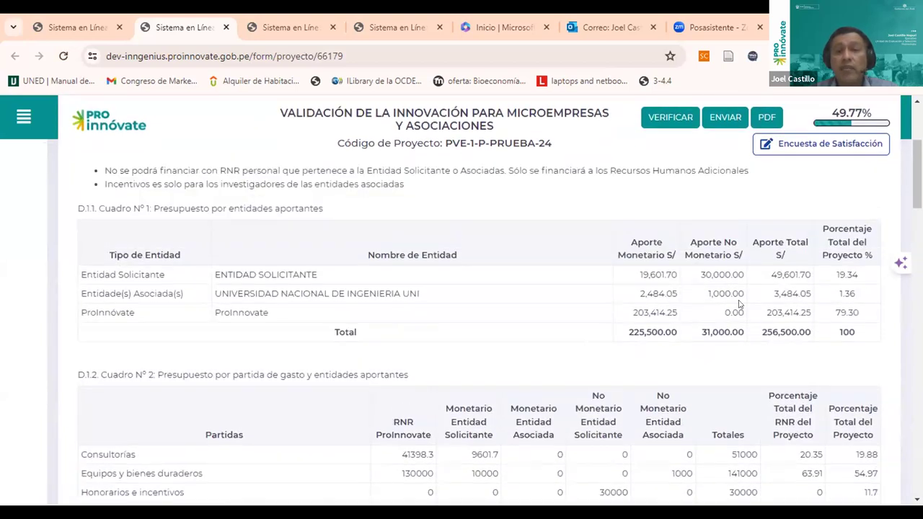
{"action": "scroll", "coordinate": [645, 304], "scroll_direction": "down", "scroll_amount": 3}
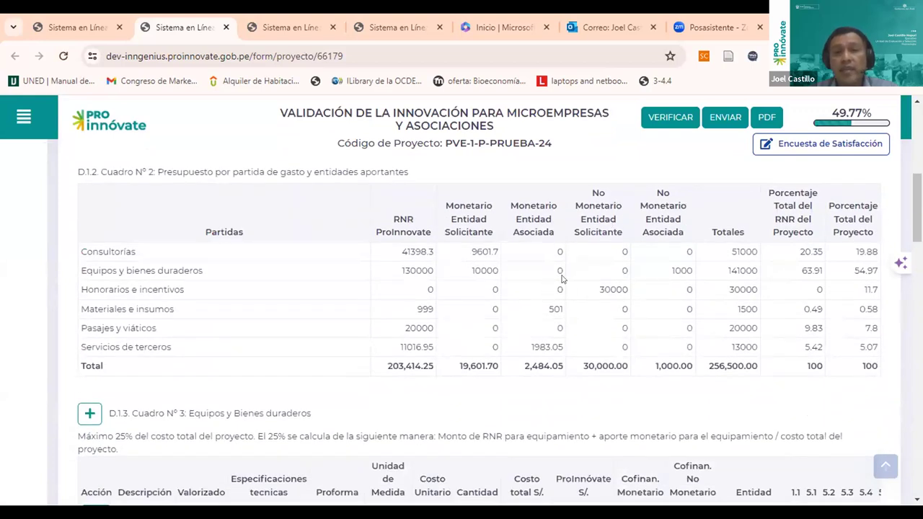
{"action": "scroll", "coordinate": [562, 279], "scroll_direction": "down", "scroll_amount": 3}
{"action": "left_click_drag", "start_coordinate": [105, 234], "coordinate": [257, 234]}
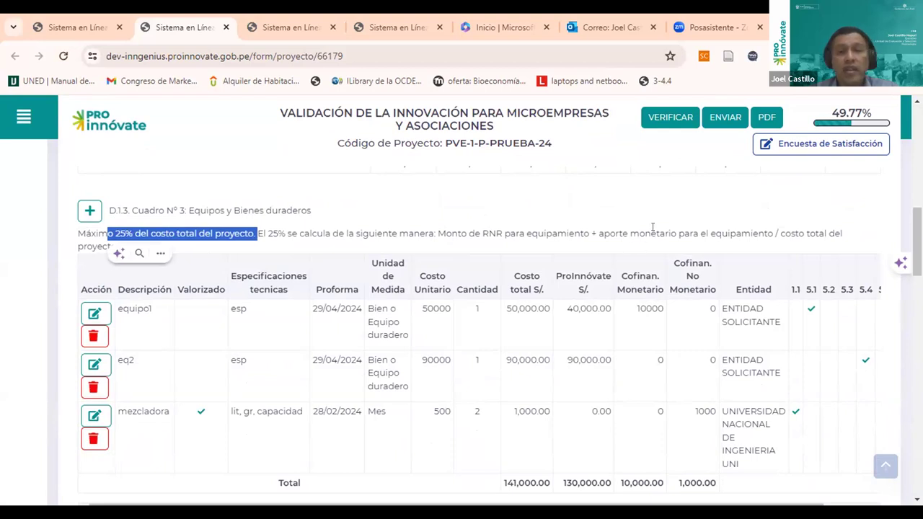
Step: Go to Sección E: Adjuntos and examine the attachment requirements E.1.1, E.1.2 and E.1.3
{"action": "scroll", "coordinate": [652, 226], "scroll_direction": "up", "scroll_amount": 8}
{"action": "scroll", "coordinate": [701, 236], "scroll_direction": "up", "scroll_amount": 1}
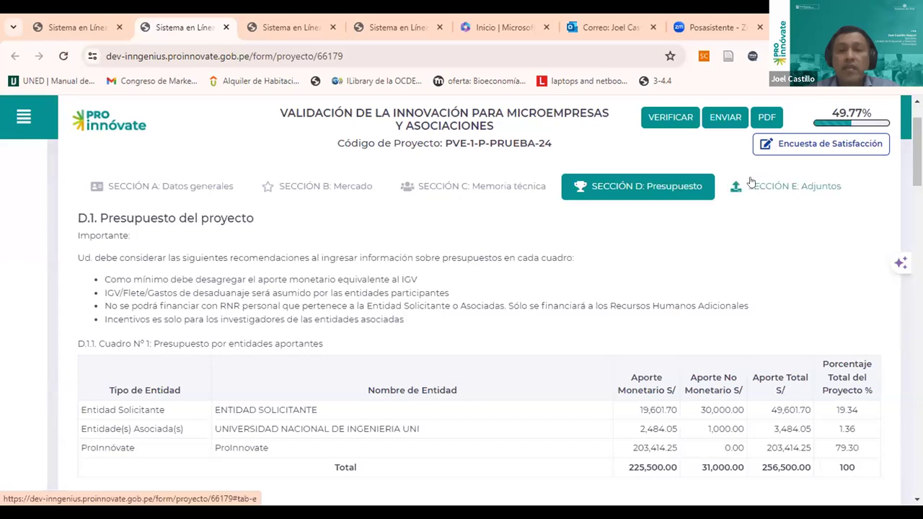
{"action": "left_click", "coordinate": [775, 187]}
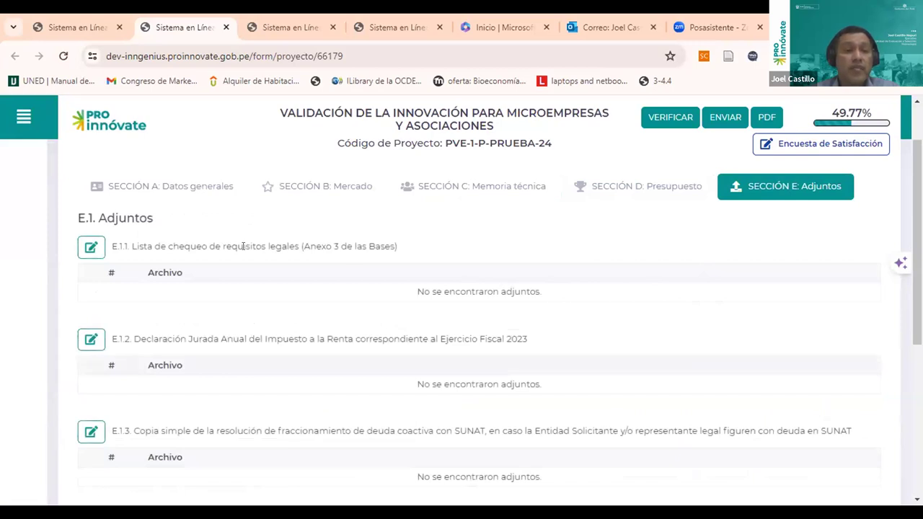
{"action": "scroll", "coordinate": [311, 245], "scroll_direction": "down", "scroll_amount": 1}
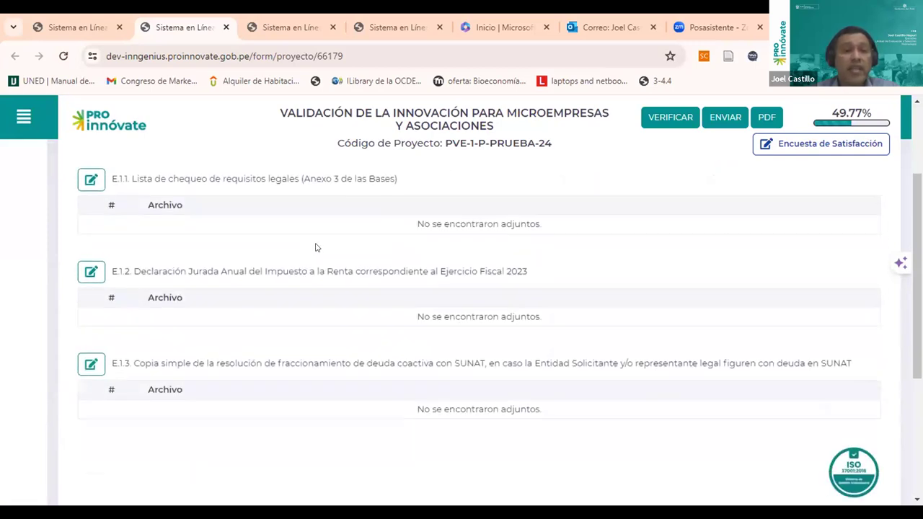
{"action": "left_click_drag", "start_coordinate": [218, 271], "coordinate": [418, 269]}
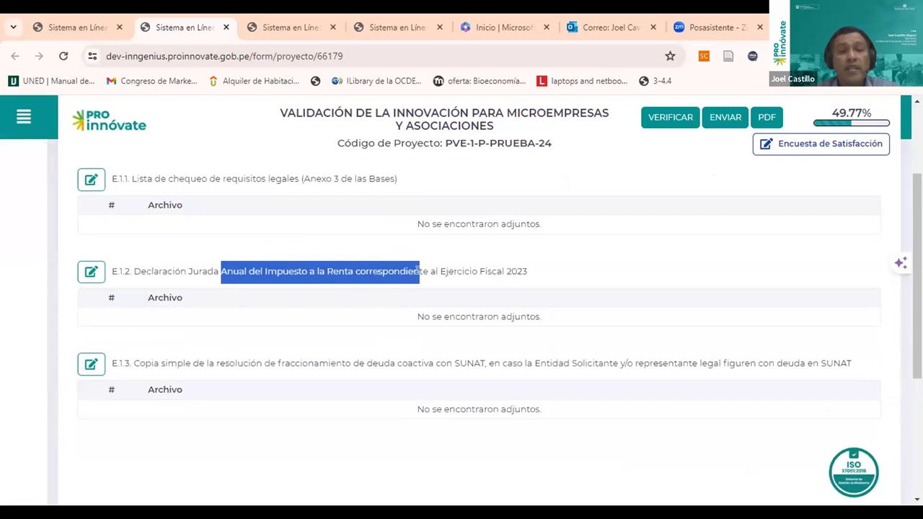
{"action": "left_click_drag", "start_coordinate": [181, 363], "coordinate": [330, 364]}
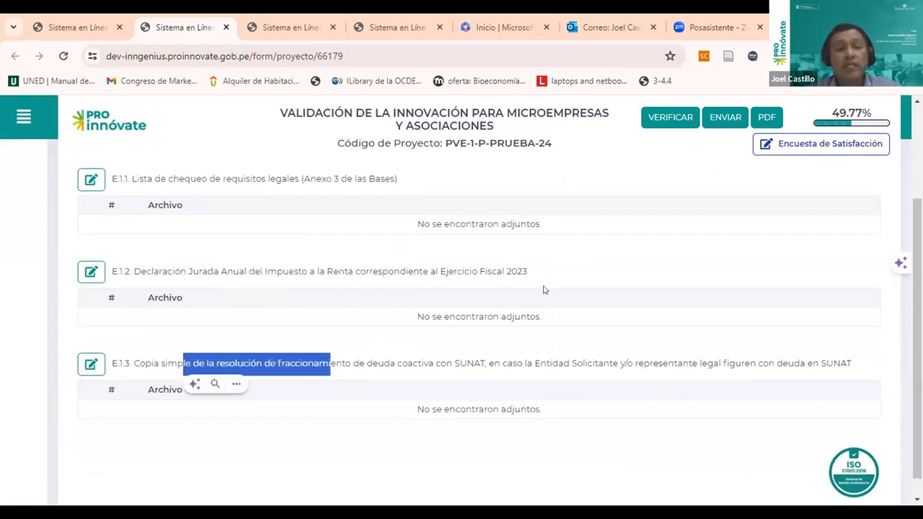
{"action": "left_click_drag", "start_coordinate": [497, 268], "coordinate": [516, 271]}
{"action": "left_click_drag", "start_coordinate": [151, 363], "coordinate": [436, 356]}
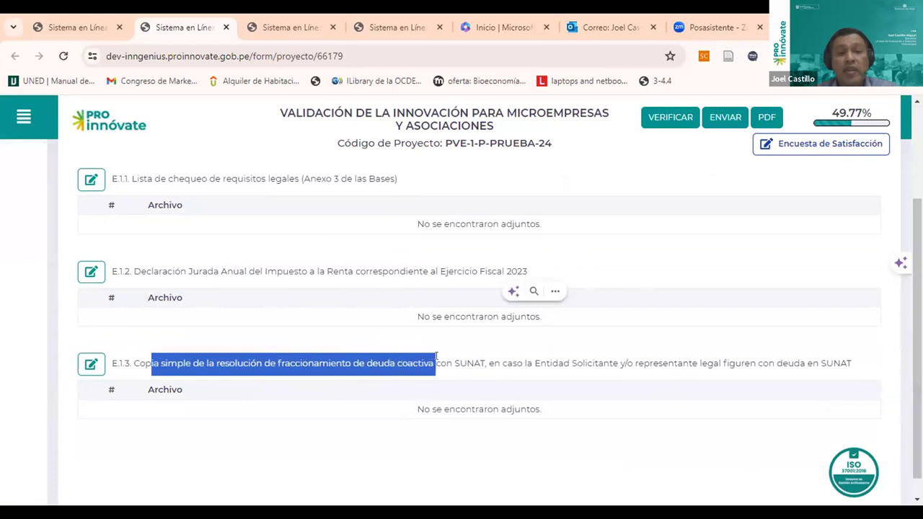
{"action": "scroll", "coordinate": [588, 333], "scroll_direction": "down", "scroll_amount": 1}
Step: Run the form's verification, review the list of fields still to complete, and close the results
{"action": "scroll", "coordinate": [587, 334], "scroll_direction": "up", "scroll_amount": 2}
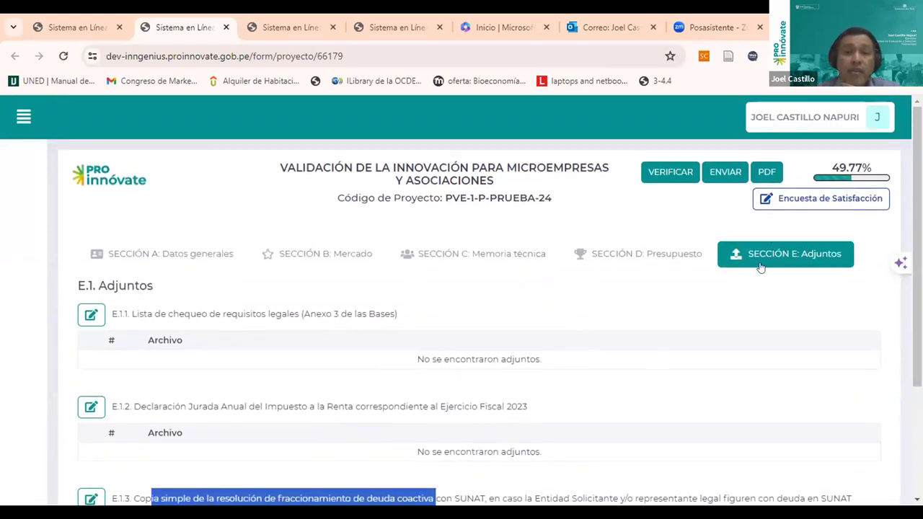
{"action": "left_click", "coordinate": [676, 175]}
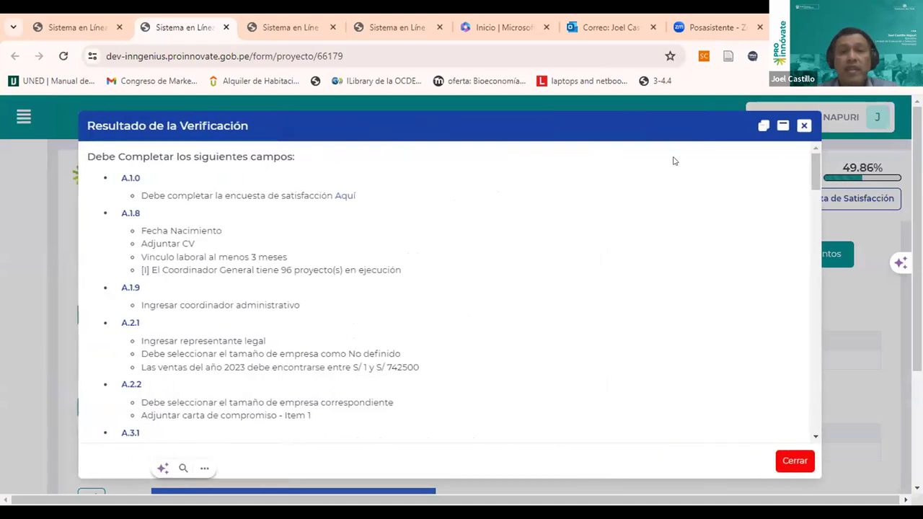
{"action": "left_click", "coordinate": [805, 126]}
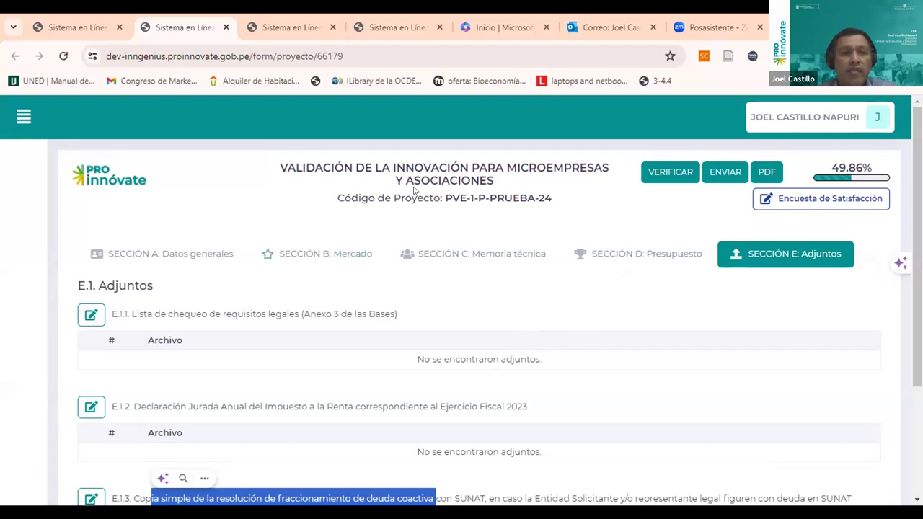
Step: Switch to the Cambio Climático application form and review the A.1 general project data, down to the general coordinator's details
{"action": "left_click", "coordinate": [89, 29]}
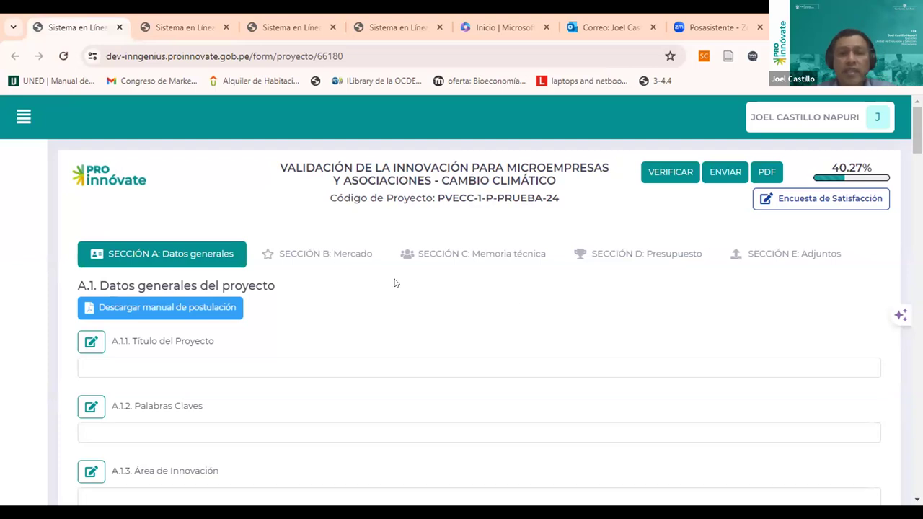
{"action": "scroll", "coordinate": [323, 282], "scroll_direction": "down", "scroll_amount": 6}
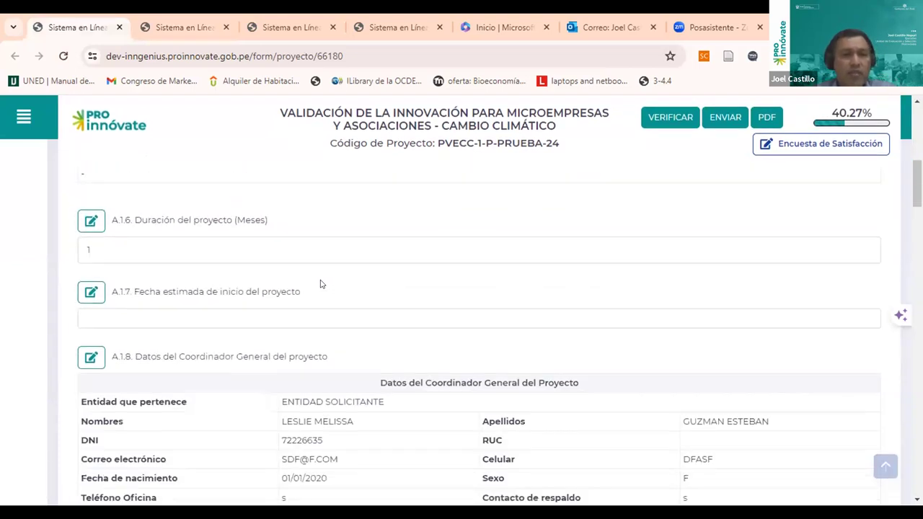
{"action": "scroll", "coordinate": [322, 284], "scroll_direction": "down", "scroll_amount": 4}
{"action": "scroll", "coordinate": [324, 282], "scroll_direction": "up", "scroll_amount": 3}
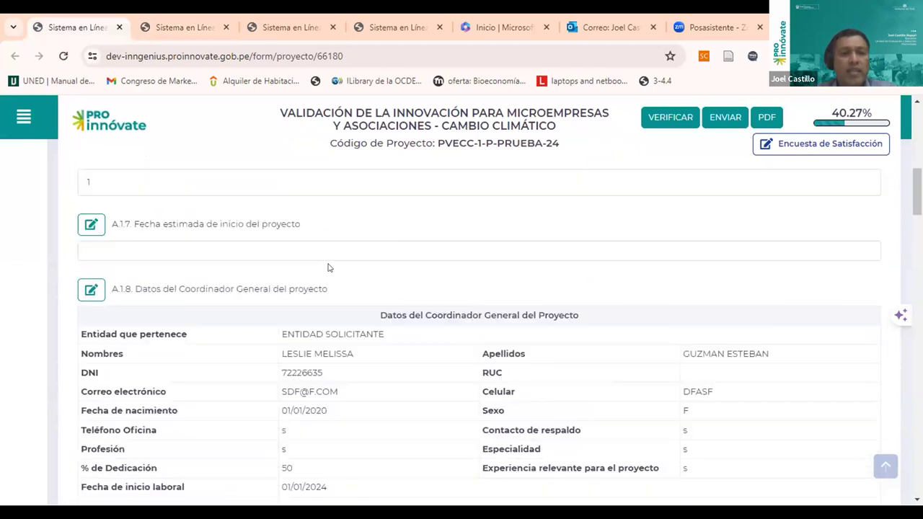
{"action": "scroll", "coordinate": [327, 267], "scroll_direction": "up", "scroll_amount": 10}
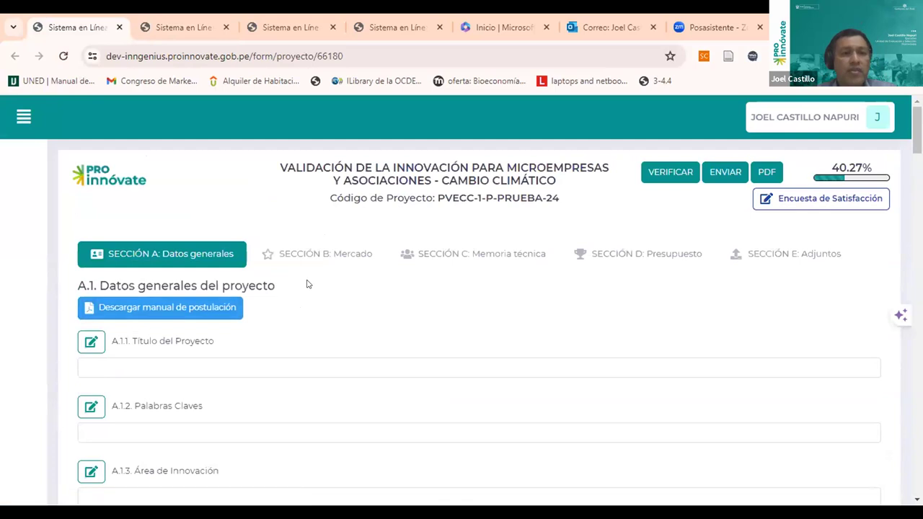
{"action": "scroll", "coordinate": [305, 290], "scroll_direction": "down", "scroll_amount": 4}
{"action": "scroll", "coordinate": [306, 300], "scroll_direction": "down", "scroll_amount": 7}
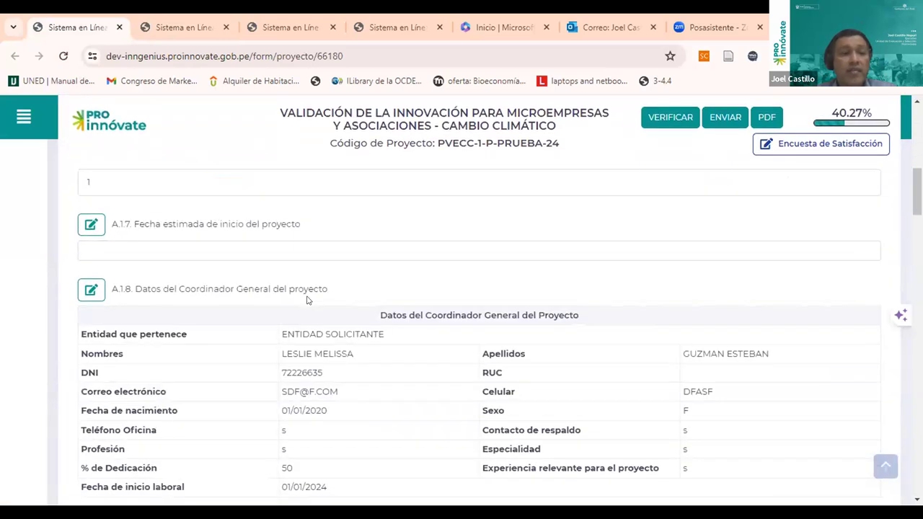
{"action": "scroll", "coordinate": [315, 302], "scroll_direction": "up", "scroll_amount": 3}
{"action": "scroll", "coordinate": [315, 301], "scroll_direction": "down", "scroll_amount": 8}
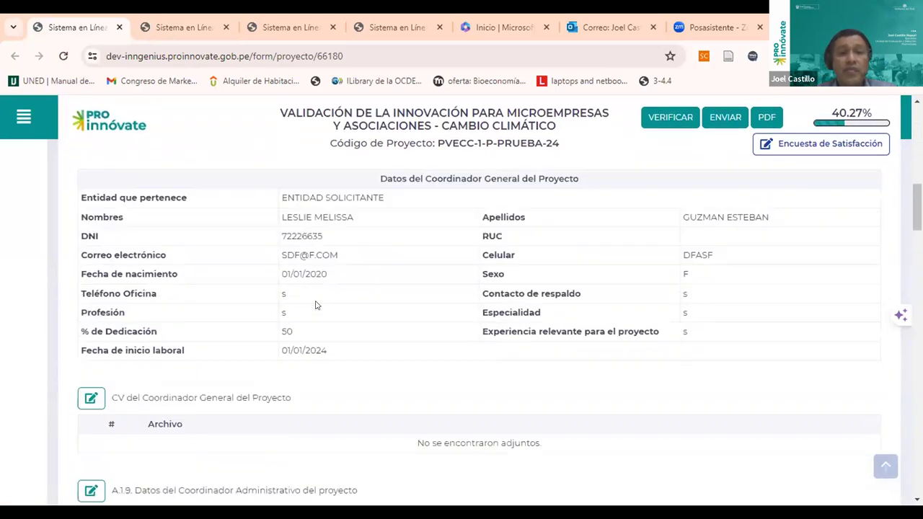
Step: Review the rest of Sección A, from A.2 participating entities through A.3 to A.4 background of the associated entities
{"action": "scroll", "coordinate": [358, 301], "scroll_direction": "down", "scroll_amount": 3}
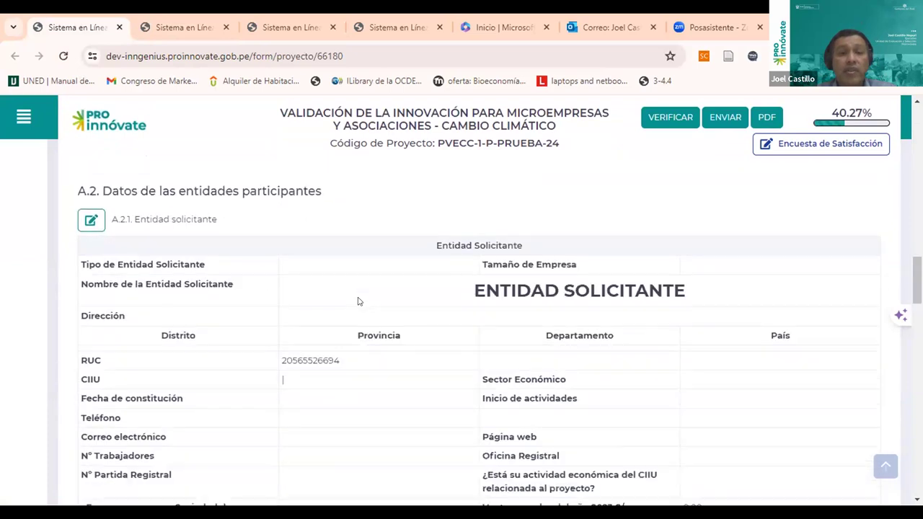
{"action": "scroll", "coordinate": [490, 293], "scroll_direction": "down", "scroll_amount": 3}
{"action": "scroll", "coordinate": [489, 292], "scroll_direction": "down", "scroll_amount": 10}
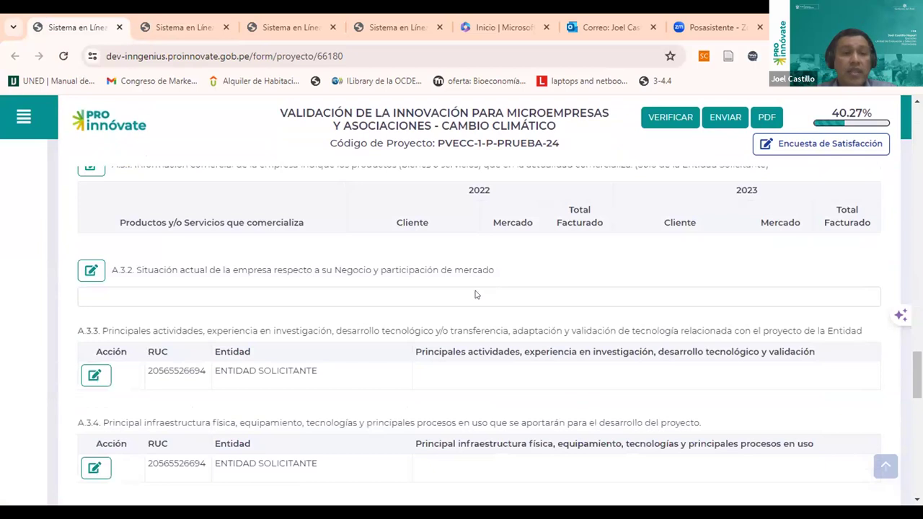
{"action": "scroll", "coordinate": [478, 295], "scroll_direction": "down", "scroll_amount": 10}
{"action": "scroll", "coordinate": [457, 294], "scroll_direction": "down", "scroll_amount": 1}
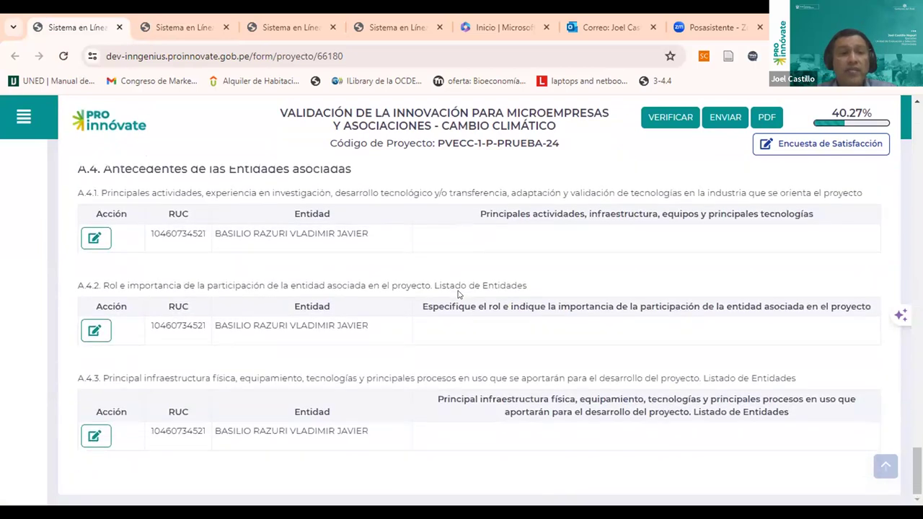
{"action": "scroll", "coordinate": [372, 314], "scroll_direction": "up", "scroll_amount": 20}
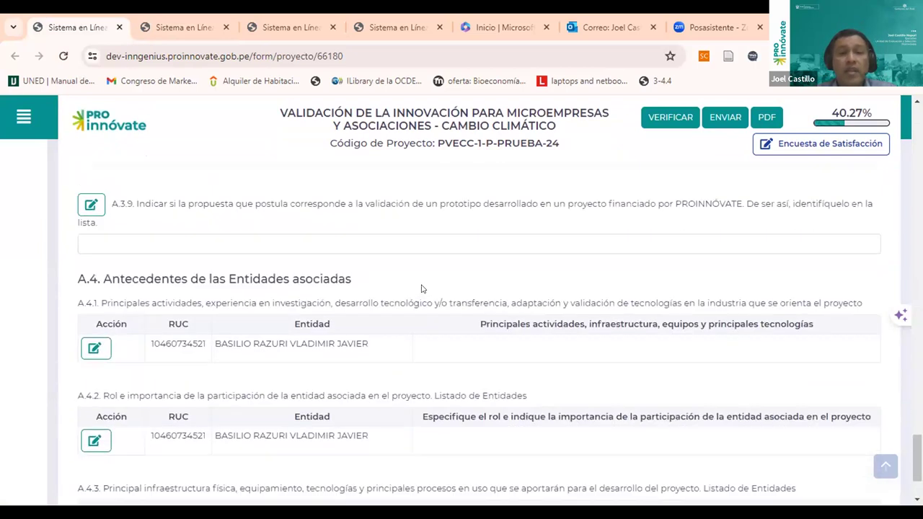
{"action": "scroll", "coordinate": [371, 302], "scroll_direction": "up", "scroll_amount": 8}
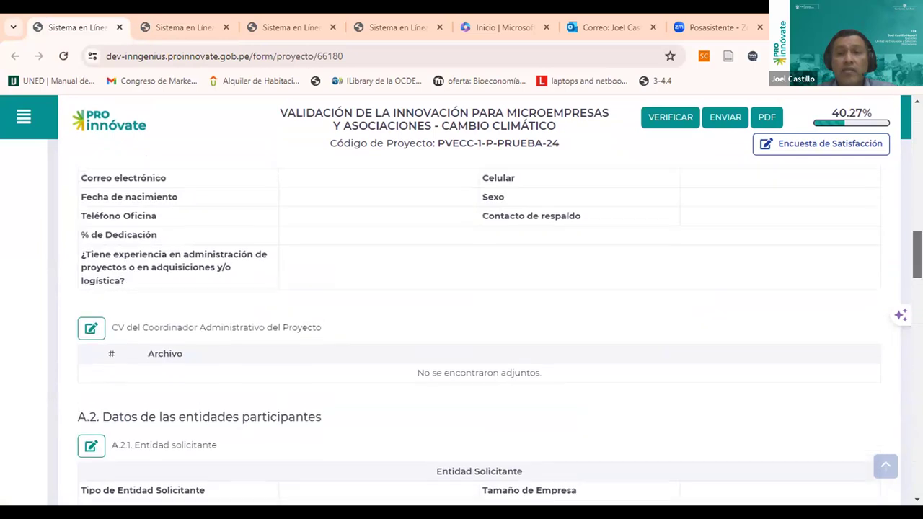
Step: Go to Sección B: Mercado and review B.1.1 sector description, the market study attachment and B.1.2 competitor identification
{"action": "left_click", "coordinate": [371, 303]}
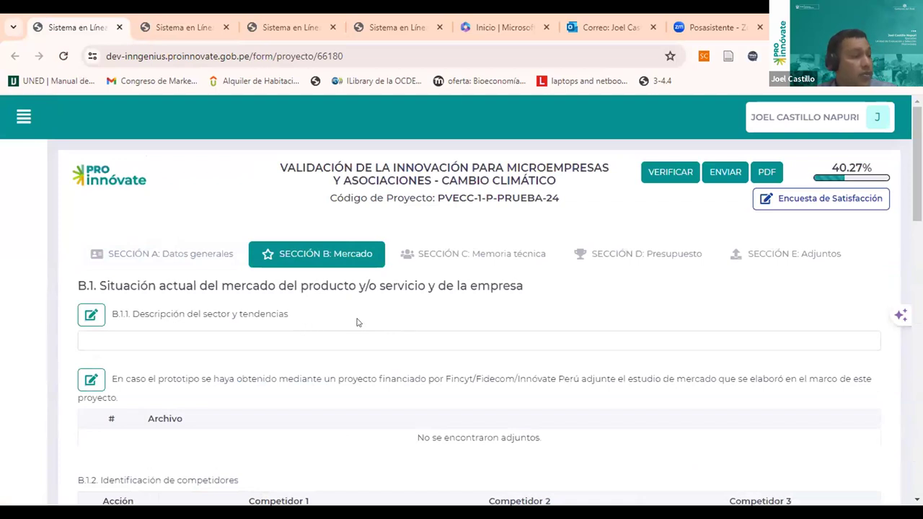
{"action": "scroll", "coordinate": [356, 322], "scroll_direction": "down", "scroll_amount": 6}
{"action": "scroll", "coordinate": [358, 323], "scroll_direction": "up", "scroll_amount": 2}
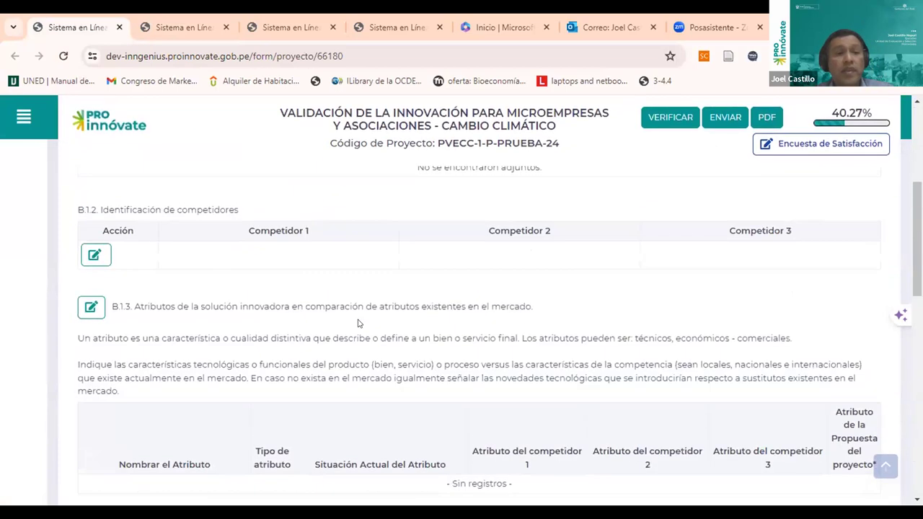
{"action": "scroll", "coordinate": [324, 334], "scroll_direction": "up", "scroll_amount": 2}
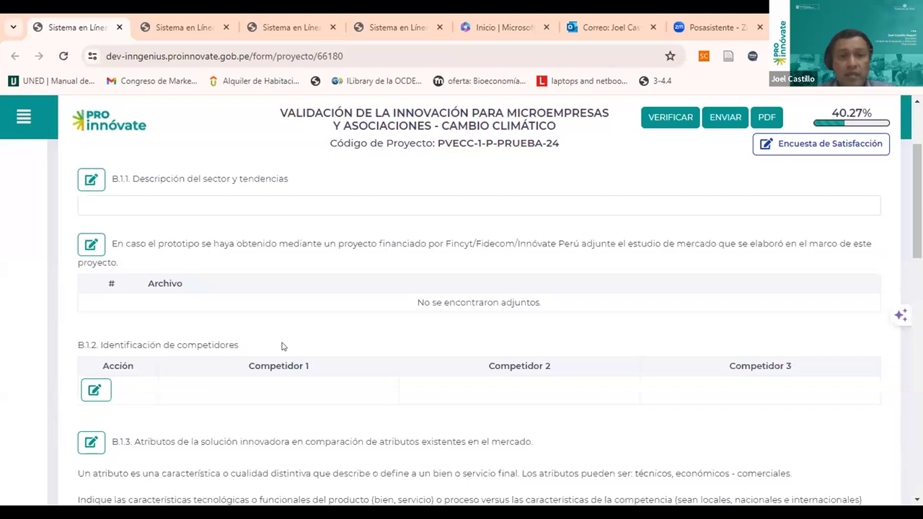
{"action": "scroll", "coordinate": [295, 343], "scroll_direction": "down", "scroll_amount": 2}
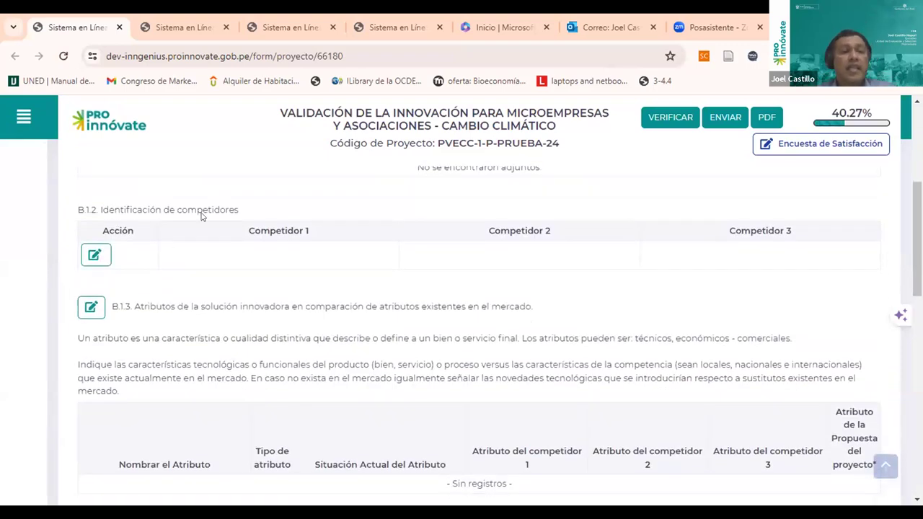
{"action": "scroll", "coordinate": [202, 215], "scroll_direction": "up", "scroll_amount": 3}
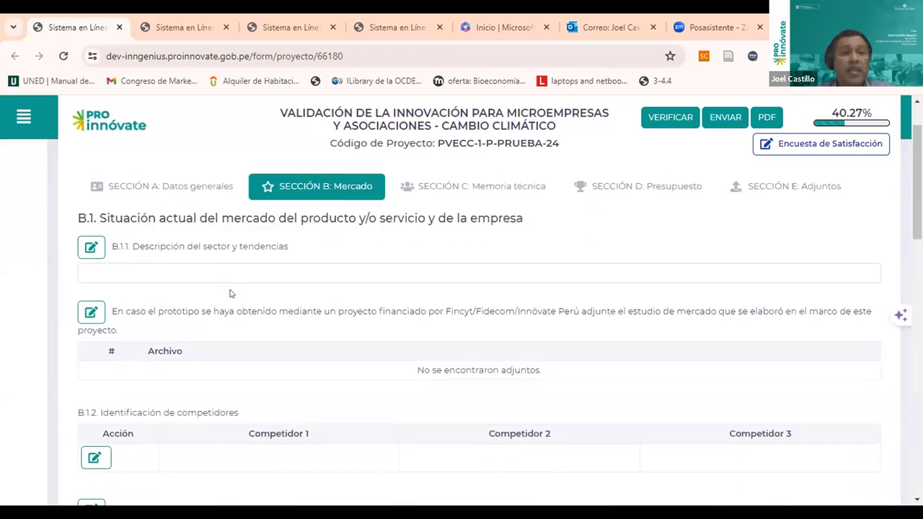
{"action": "scroll", "coordinate": [242, 326], "scroll_direction": "down", "scroll_amount": 3}
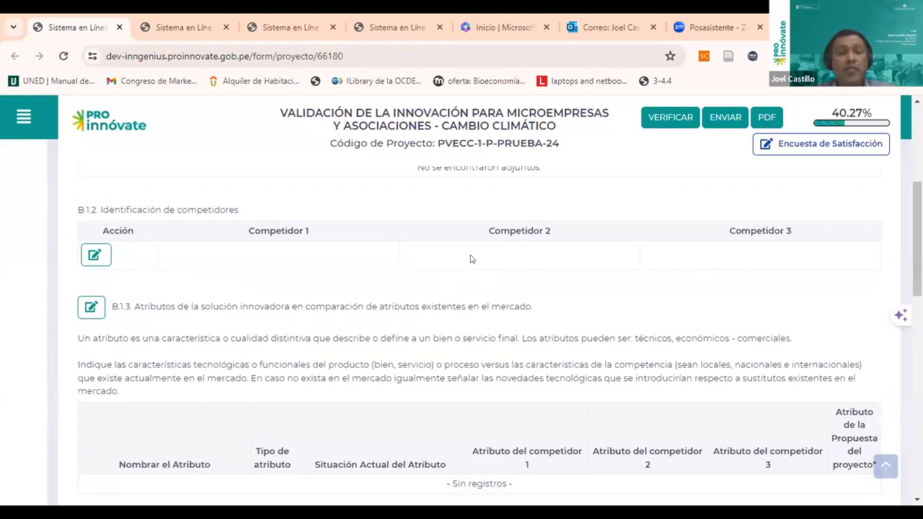
Step: Examine the B.1.3 attributes table and compare its competitor columns with the B.1.2 competitors
{"action": "scroll", "coordinate": [330, 273], "scroll_direction": "down", "scroll_amount": 1}
{"action": "scroll", "coordinate": [330, 272], "scroll_direction": "down", "scroll_amount": 2}
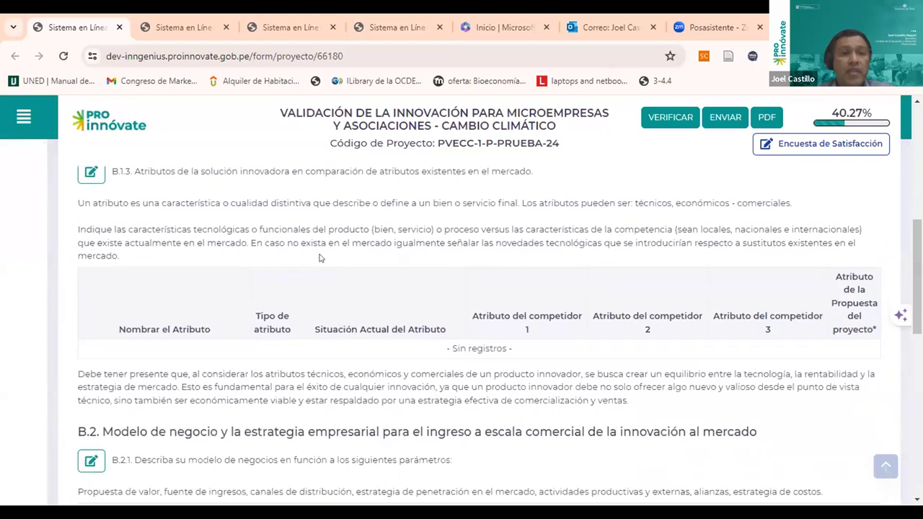
{"action": "scroll", "coordinate": [322, 258], "scroll_direction": "up", "scroll_amount": 1}
{"action": "scroll", "coordinate": [334, 288], "scroll_direction": "down", "scroll_amount": 1}
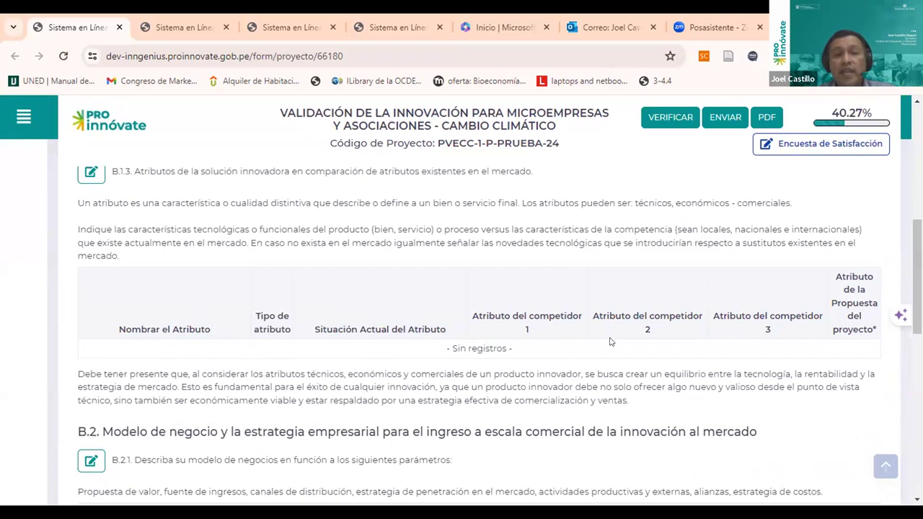
{"action": "scroll", "coordinate": [597, 333], "scroll_direction": "up", "scroll_amount": 2}
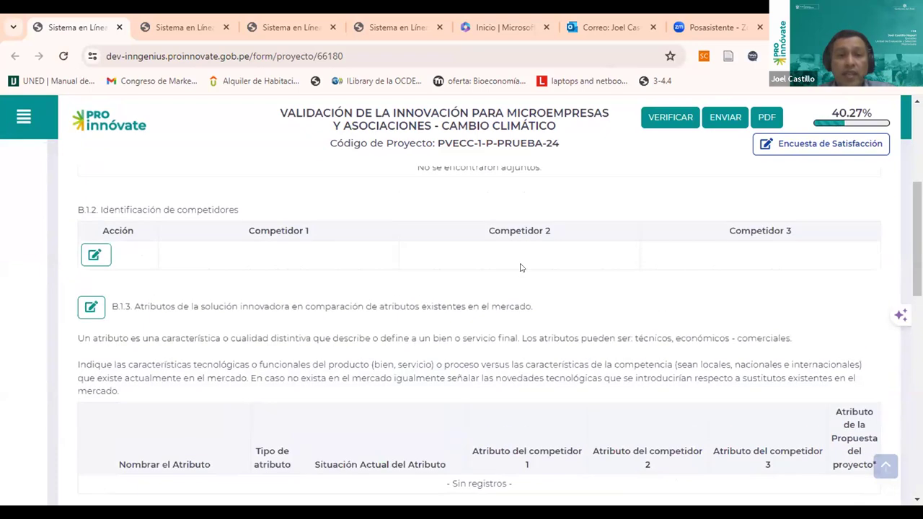
{"action": "scroll", "coordinate": [670, 317], "scroll_direction": "down", "scroll_amount": 1}
{"action": "scroll", "coordinate": [707, 342], "scroll_direction": "down", "scroll_amount": 1}
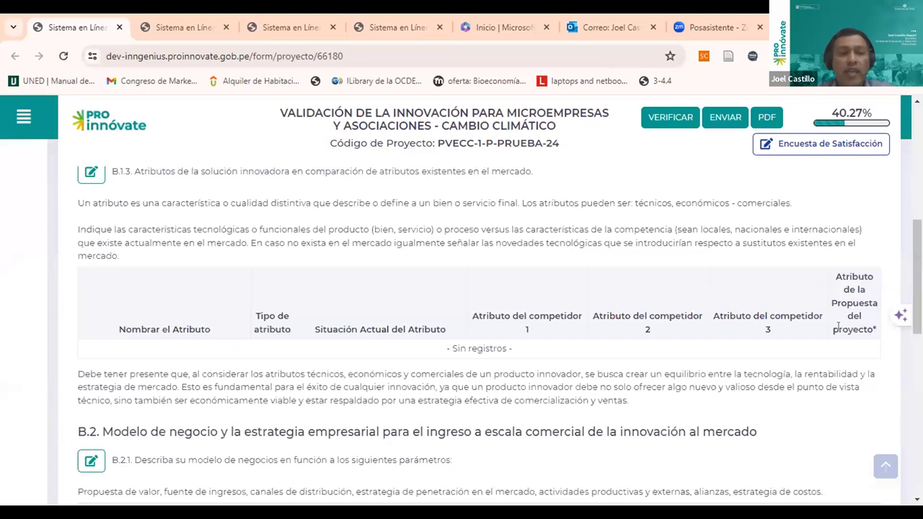
Step: Review the B.2 questions on business model, intellectual property and results ownership, continuing to B.3 Rentabilidad económica y financiera
{"action": "scroll", "coordinate": [389, 355], "scroll_direction": "down", "scroll_amount": 3}
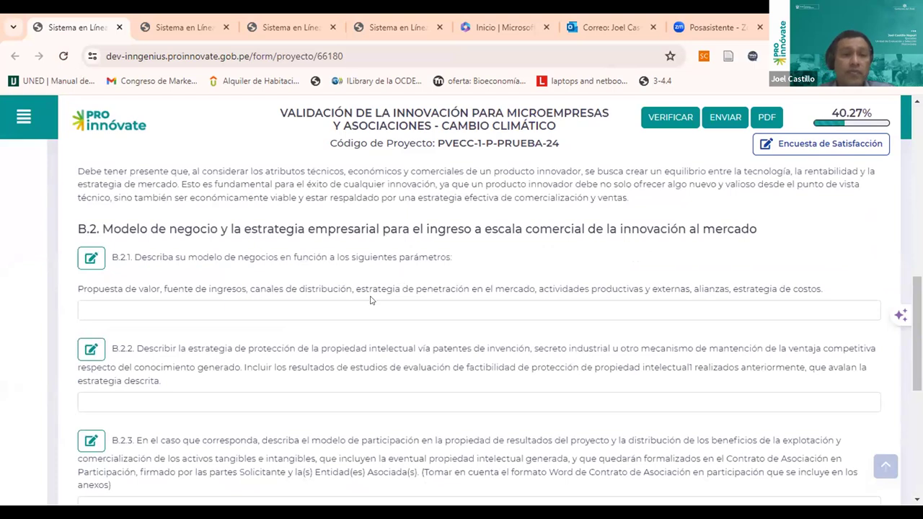
{"action": "scroll", "coordinate": [371, 300], "scroll_direction": "down", "scroll_amount": 4}
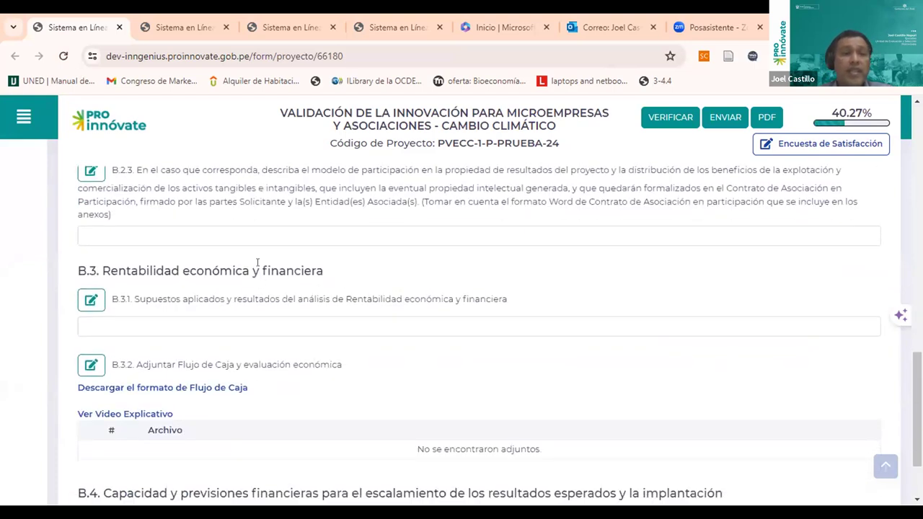
{"action": "scroll", "coordinate": [272, 289], "scroll_direction": "down", "scroll_amount": 1}
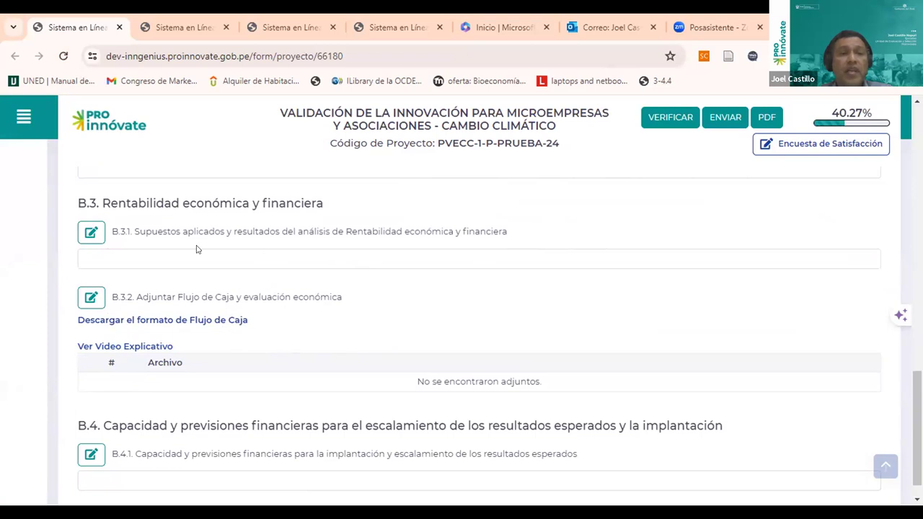
Step: Open B.3.1, read the guidance on VAN, TIR and the required assumptions, and close it without entering anything
{"action": "left_click_drag", "start_coordinate": [208, 231], "coordinate": [393, 267]}
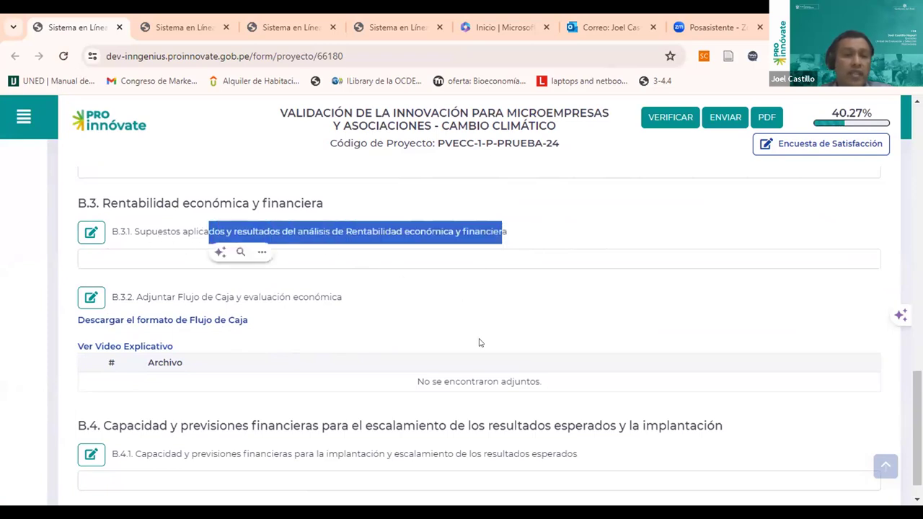
{"action": "left_click", "coordinate": [91, 232]}
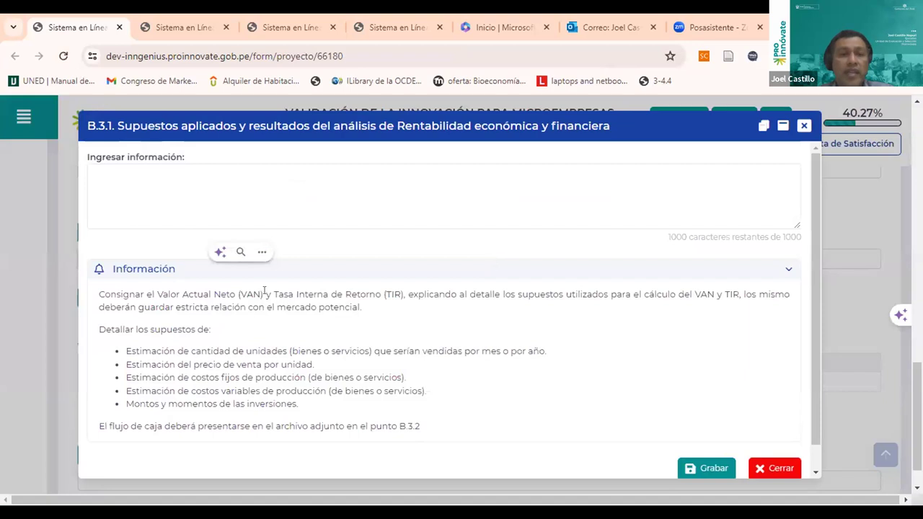
{"action": "left_click_drag", "start_coordinate": [265, 294], "coordinate": [396, 296]}
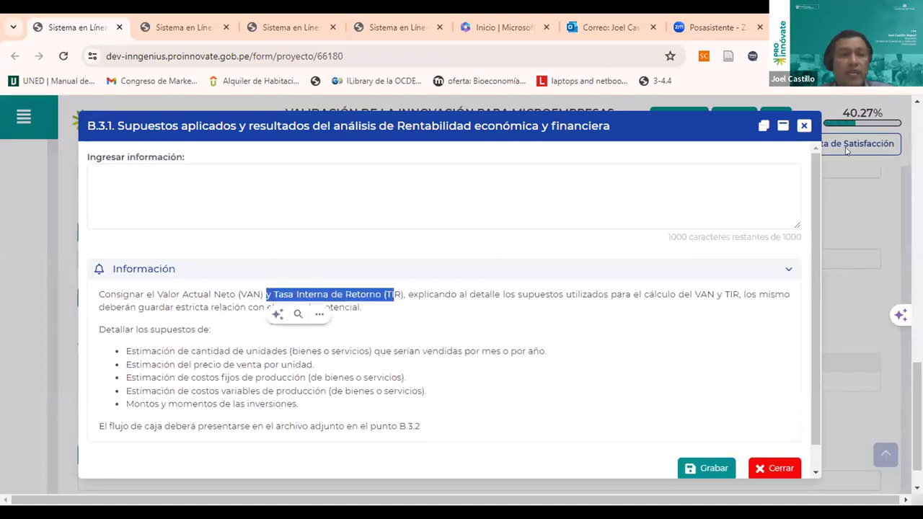
{"action": "left_click", "coordinate": [805, 126]}
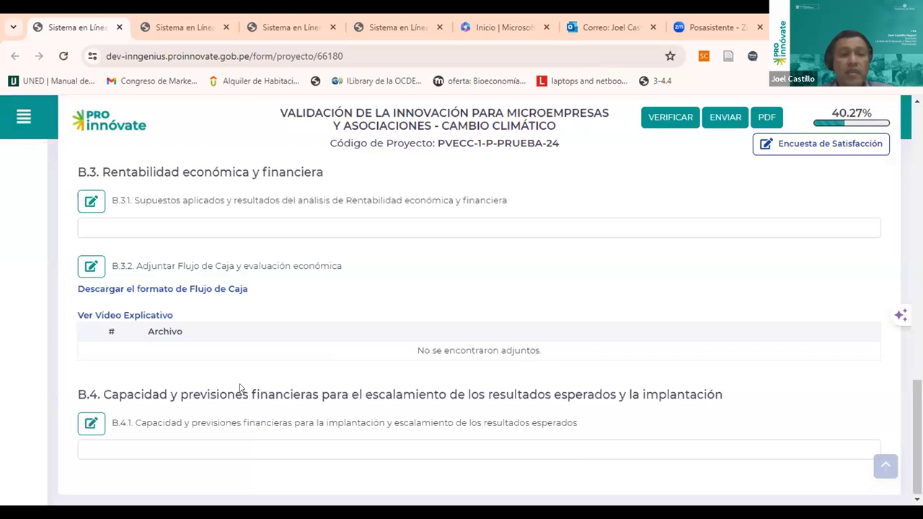
Step: Highlight part of the B.4 heading on financial capacity and forecasts for scaling the results, and clear the selection
{"action": "left_click_drag", "start_coordinate": [152, 393], "coordinate": [436, 393]}
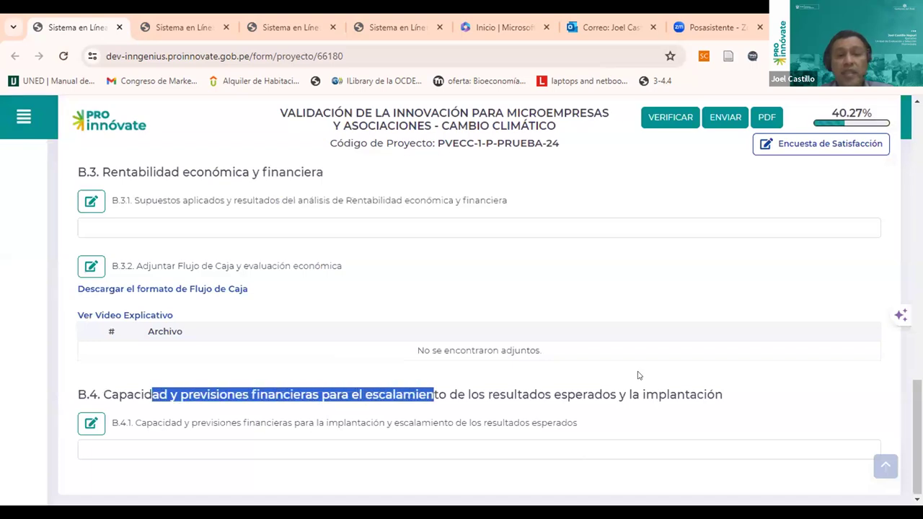
{"action": "scroll", "coordinate": [710, 344], "scroll_direction": "up", "scroll_amount": 1}
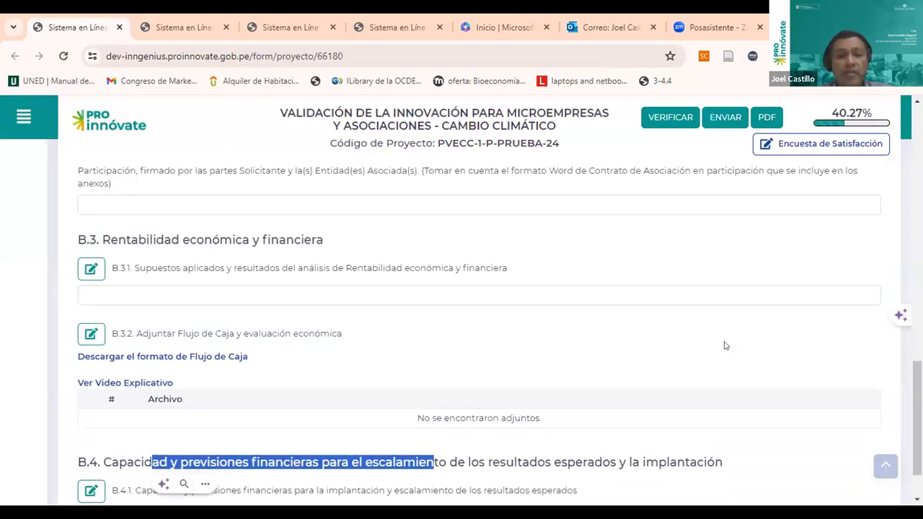
{"action": "scroll", "coordinate": [725, 345], "scroll_direction": "down", "scroll_amount": 1}
{"action": "left_click", "coordinate": [607, 395]}
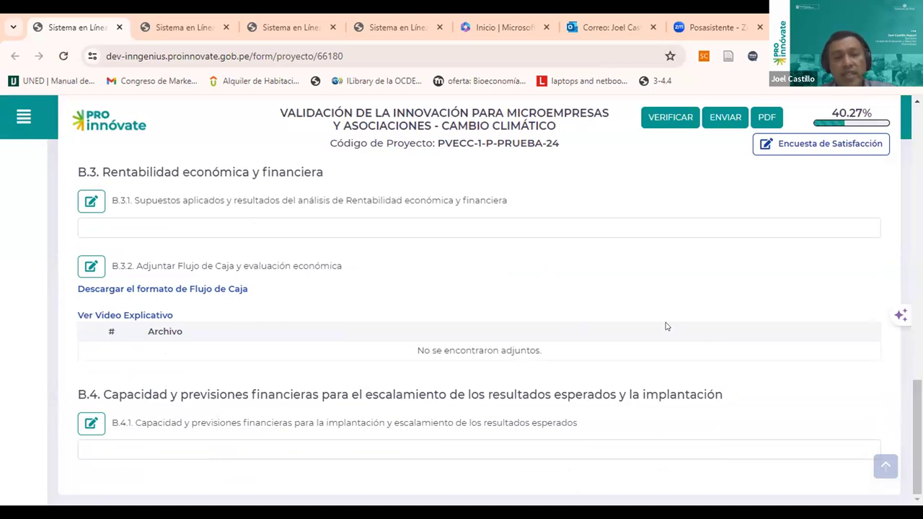
Step: Go to Sección C: Memoria técnica and look over C.1 Tipo de innovación y alcance
{"action": "scroll", "coordinate": [639, 313], "scroll_direction": "up", "scroll_amount": 10}
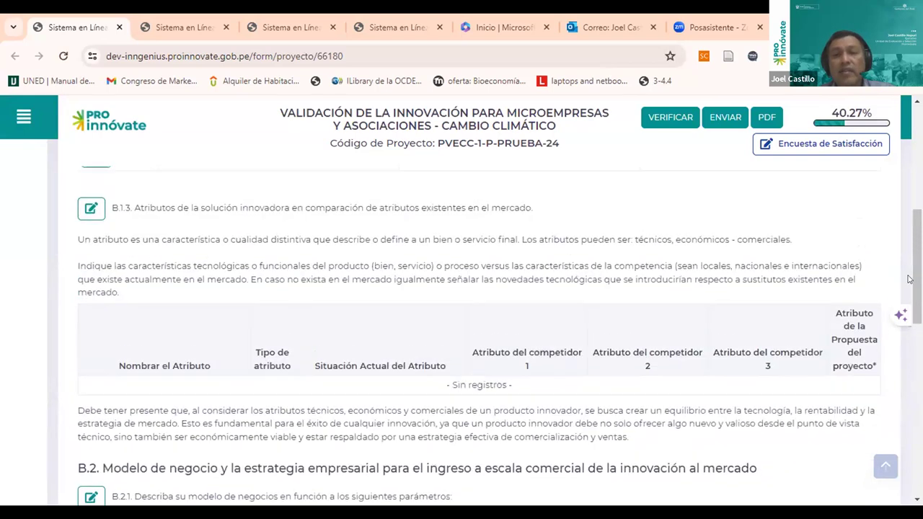
{"action": "scroll", "coordinate": [485, 258], "scroll_direction": "up", "scroll_amount": 4}
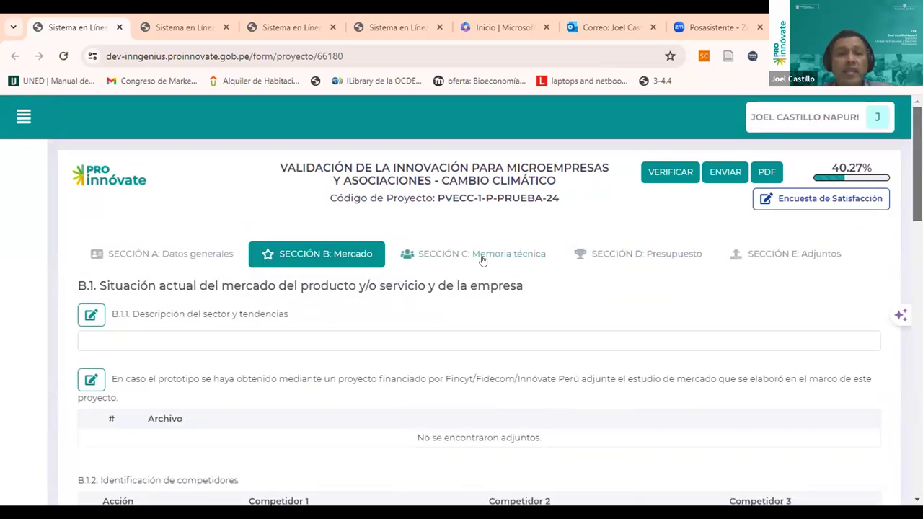
{"action": "left_click", "coordinate": [484, 258]}
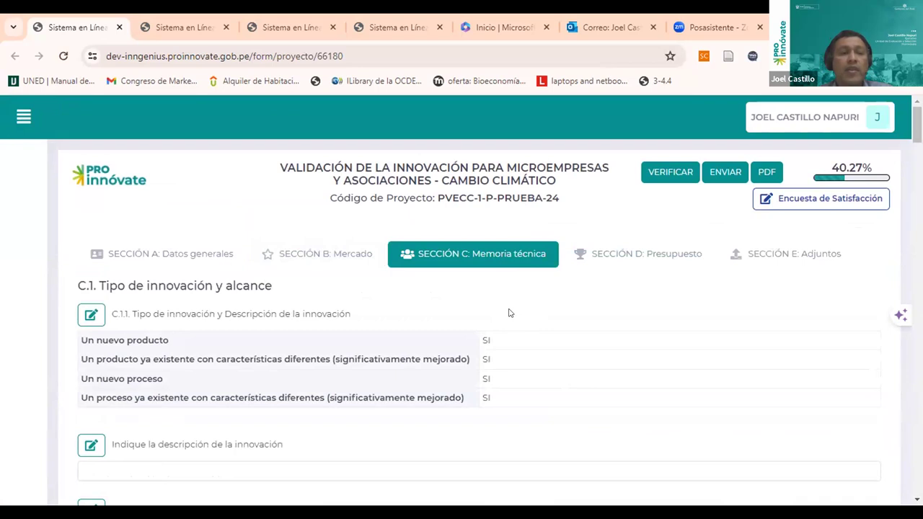
{"action": "scroll", "coordinate": [509, 313], "scroll_direction": "down", "scroll_amount": 1}
{"action": "scroll", "coordinate": [508, 313], "scroll_direction": "down", "scroll_amount": 1}
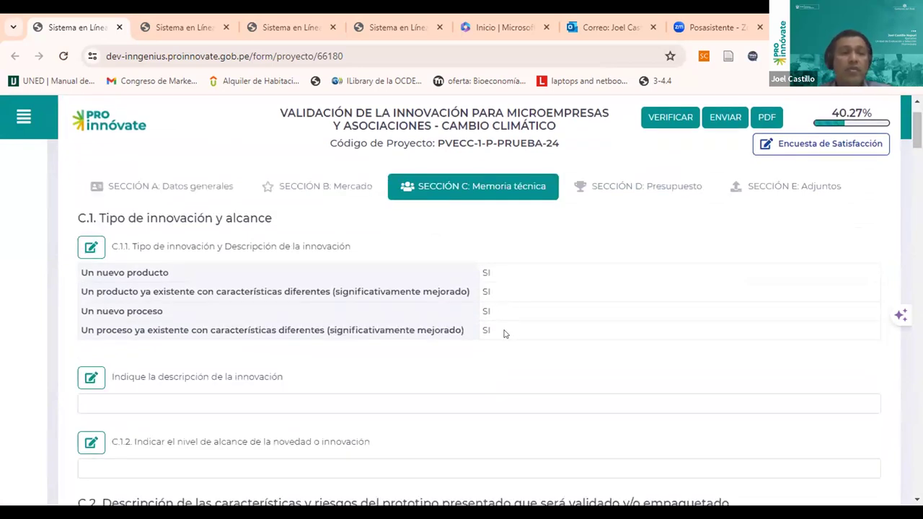
Step: Review the remaining C.1 questions and the C.2 questions on the prototype's description, video, origin and development difficulties
{"action": "scroll", "coordinate": [504, 334], "scroll_direction": "down", "scroll_amount": 2}
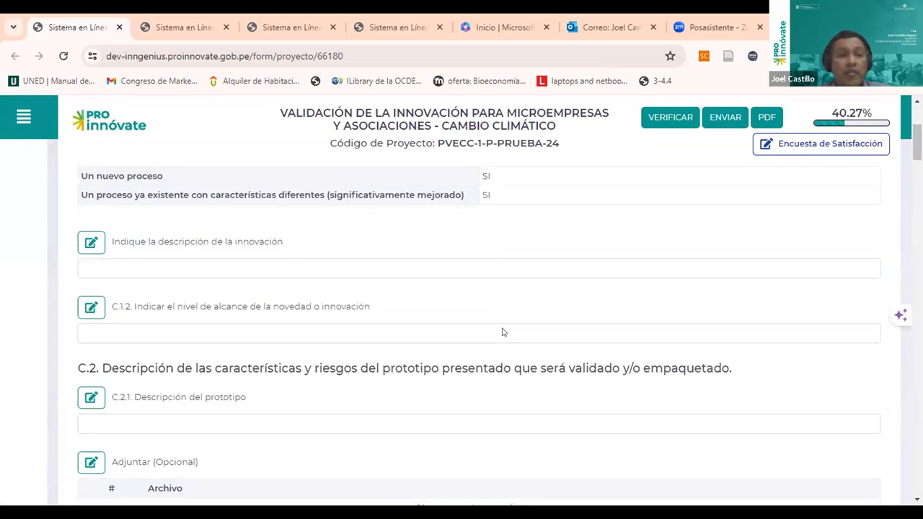
{"action": "scroll", "coordinate": [260, 344], "scroll_direction": "down", "scroll_amount": 2}
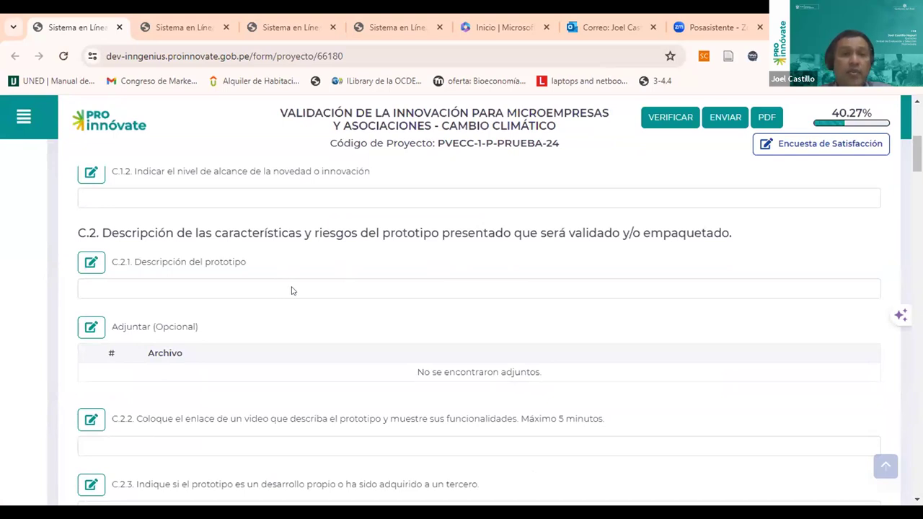
{"action": "scroll", "coordinate": [319, 282], "scroll_direction": "down", "scroll_amount": 2}
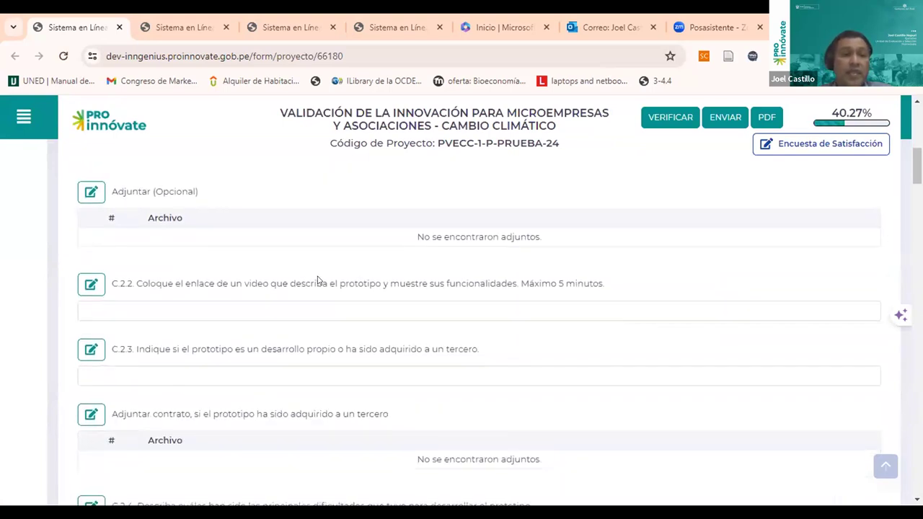
{"action": "scroll", "coordinate": [317, 274], "scroll_direction": "up", "scroll_amount": 1}
{"action": "scroll", "coordinate": [315, 292], "scroll_direction": "down", "scroll_amount": 2}
{"action": "scroll", "coordinate": [315, 300], "scroll_direction": "down", "scroll_amount": 2}
{"action": "scroll", "coordinate": [315, 300], "scroll_direction": "up", "scroll_amount": 1}
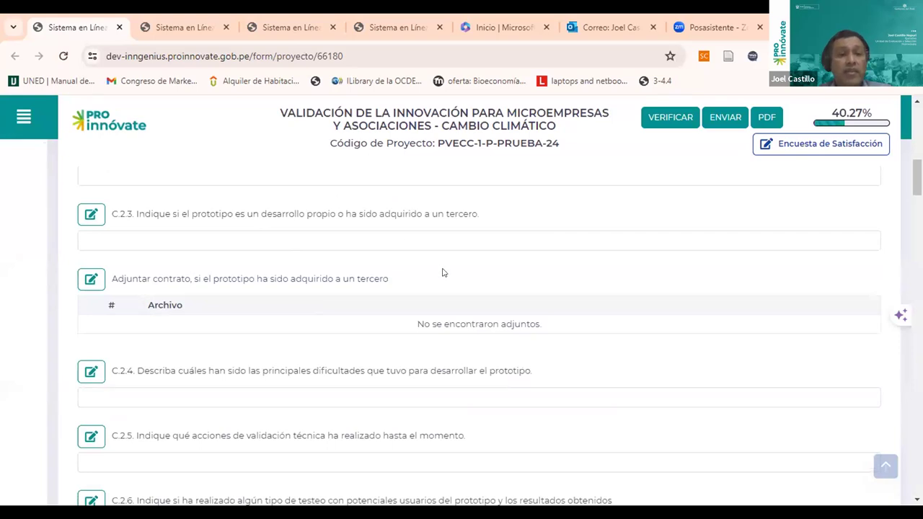
Step: Highlight the C.2.2 wording on showing the prototype's functionalities and the "Máximo 5 minutos" video limit
{"action": "scroll", "coordinate": [441, 274], "scroll_direction": "up", "scroll_amount": 2}
{"action": "left_click_drag", "start_coordinate": [316, 282], "coordinate": [398, 283]}
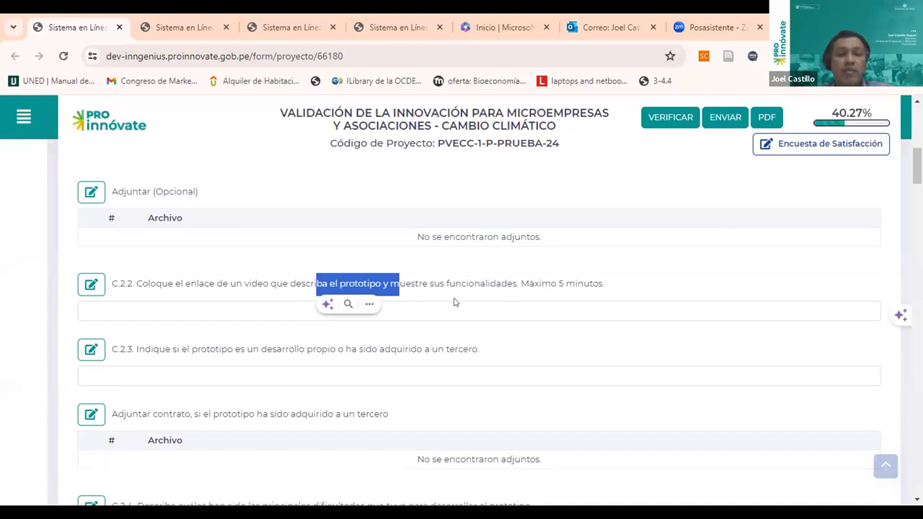
{"action": "left_click", "coordinate": [423, 283]}
{"action": "left_click_drag", "start_coordinate": [339, 283], "coordinate": [516, 281]}
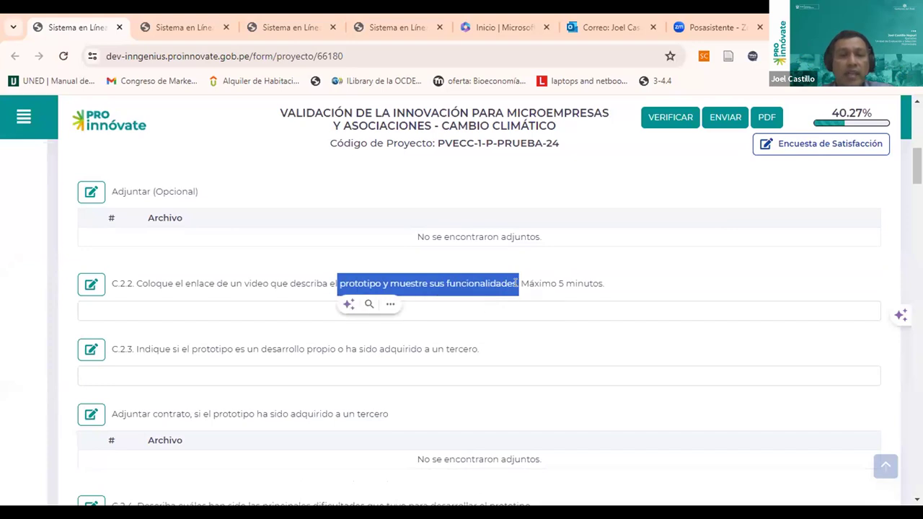
{"action": "left_click_drag", "start_coordinate": [604, 283], "coordinate": [522, 298]}
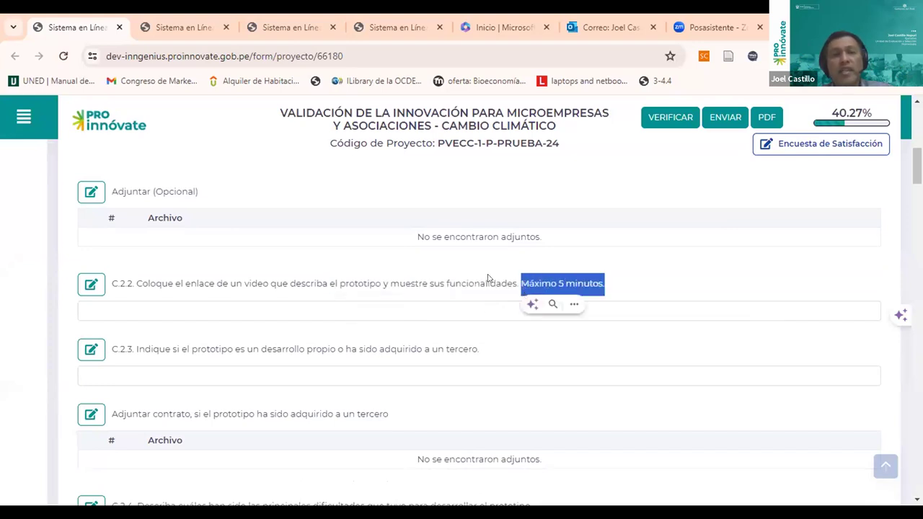
{"action": "left_click", "coordinate": [508, 272]}
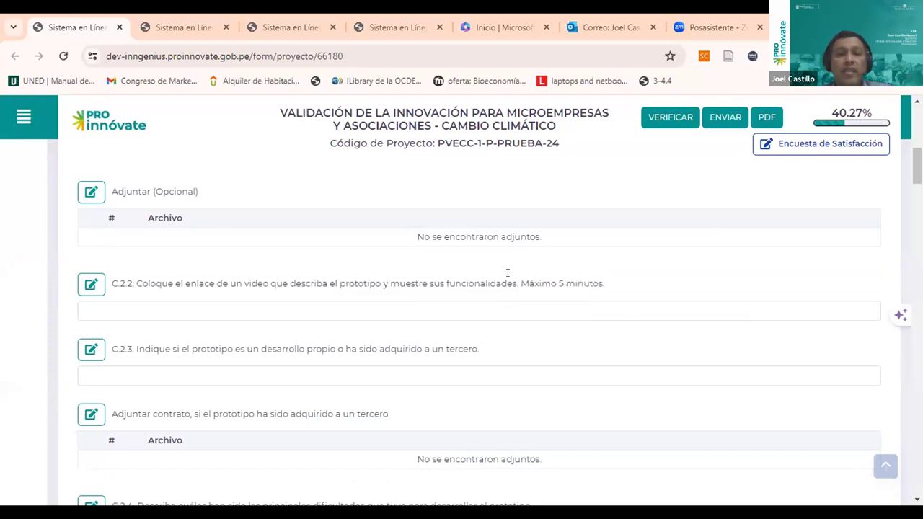
{"action": "left_click_drag", "start_coordinate": [521, 283], "coordinate": [605, 283]}
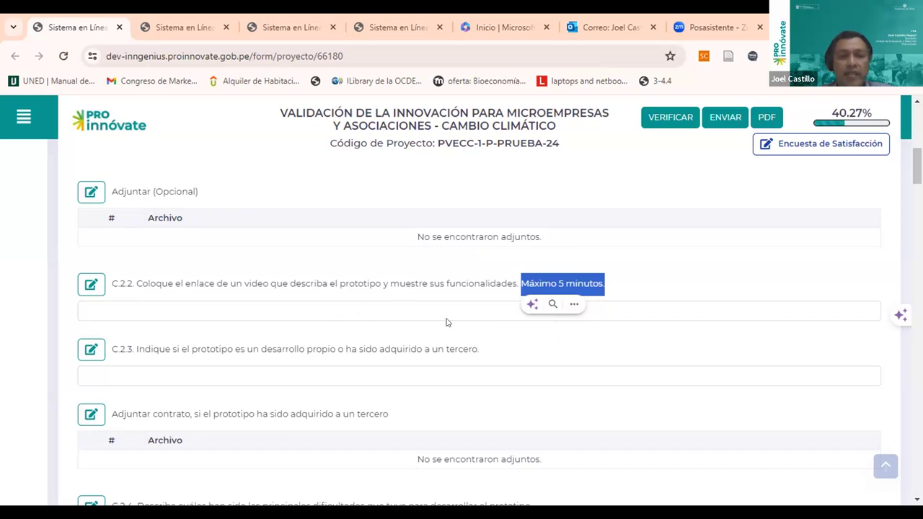
Step: Review questions C.2.3 to C.2.9 on prototype origin, validation, testing and risks, continuing to C.3 on background and regulations
{"action": "scroll", "coordinate": [445, 322], "scroll_direction": "down", "scroll_amount": 2}
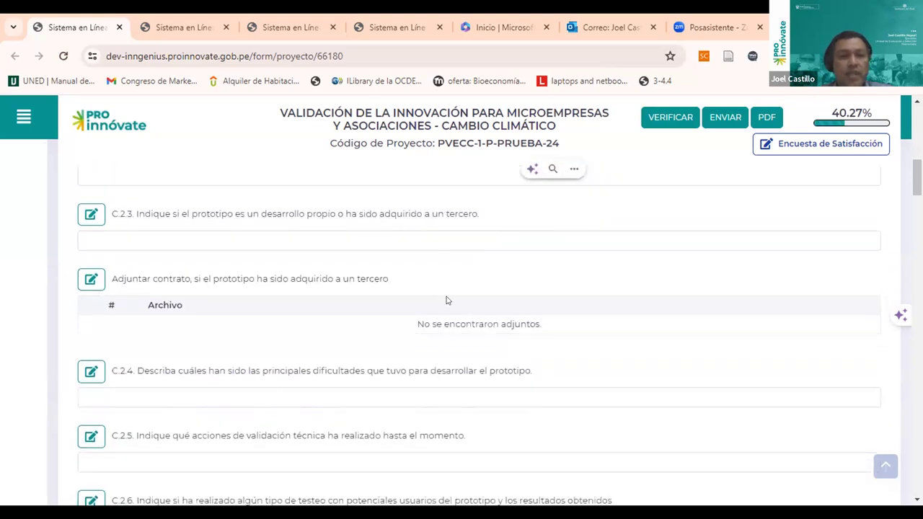
{"action": "scroll", "coordinate": [447, 301], "scroll_direction": "down", "scroll_amount": 2}
{"action": "scroll", "coordinate": [447, 299], "scroll_direction": "down", "scroll_amount": 3}
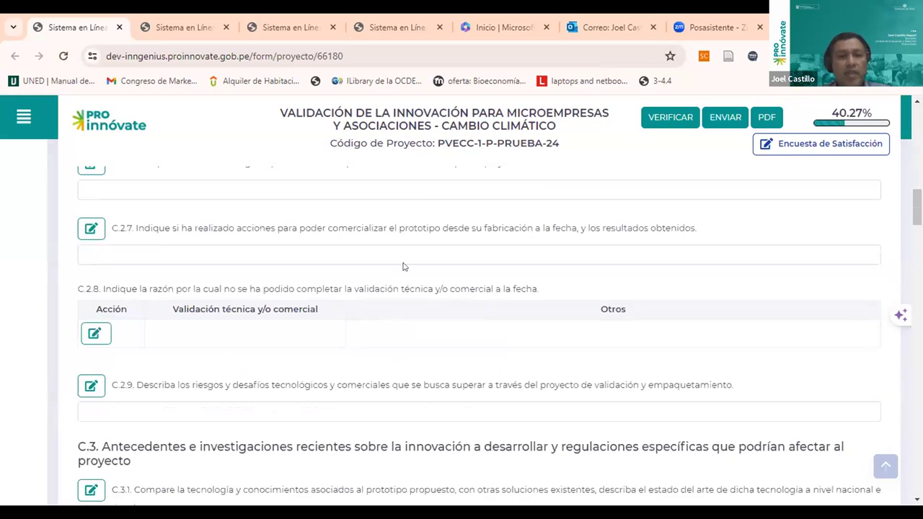
{"action": "scroll", "coordinate": [396, 274], "scroll_direction": "up", "scroll_amount": 2}
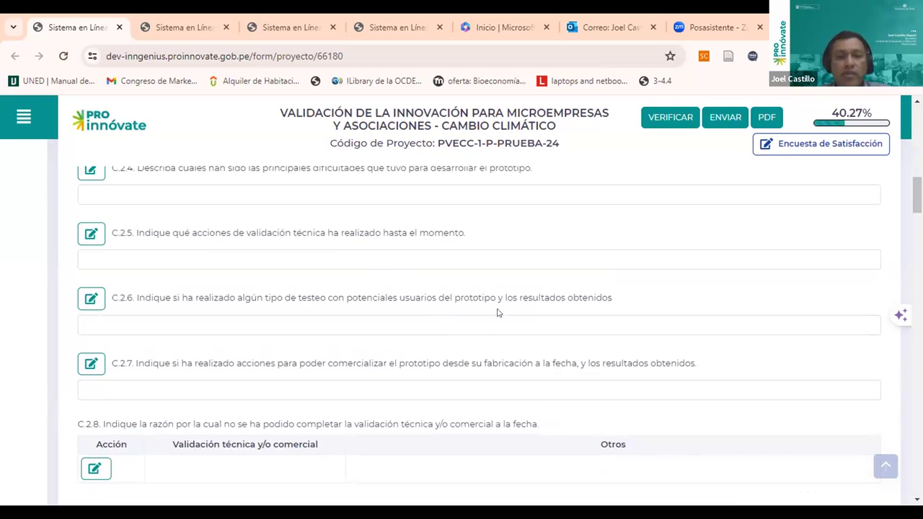
{"action": "scroll", "coordinate": [497, 312], "scroll_direction": "down", "scroll_amount": 5}
{"action": "scroll", "coordinate": [426, 287], "scroll_direction": "down", "scroll_amount": 1}
{"action": "scroll", "coordinate": [427, 287], "scroll_direction": "up", "scroll_amount": 1}
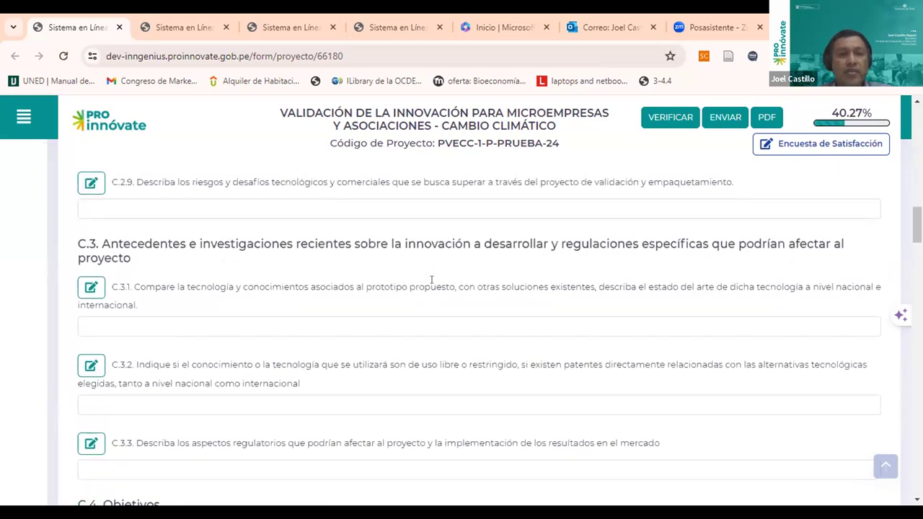
Step: Highlight the regulatory aspects wording in question C.3.3 and clear the selection
{"action": "scroll", "coordinate": [447, 325], "scroll_direction": "down", "scroll_amount": 2}
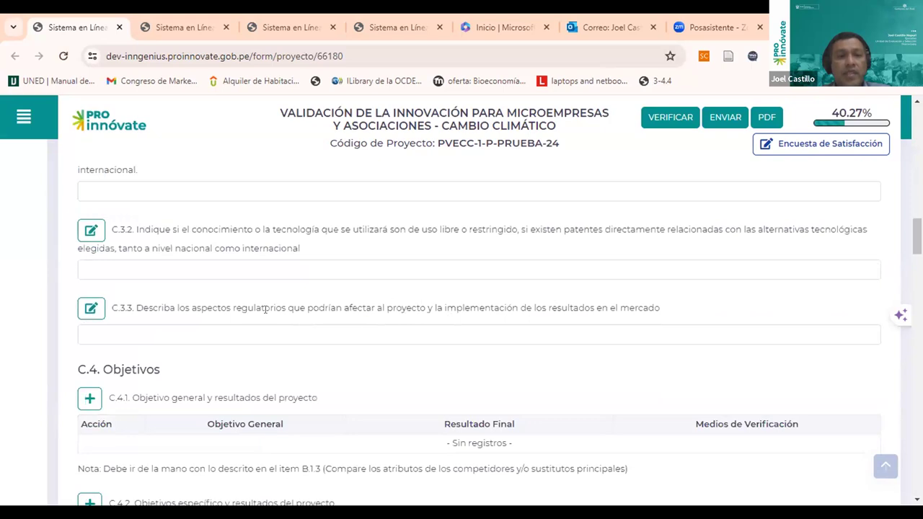
{"action": "left_click_drag", "start_coordinate": [196, 307], "coordinate": [407, 306]}
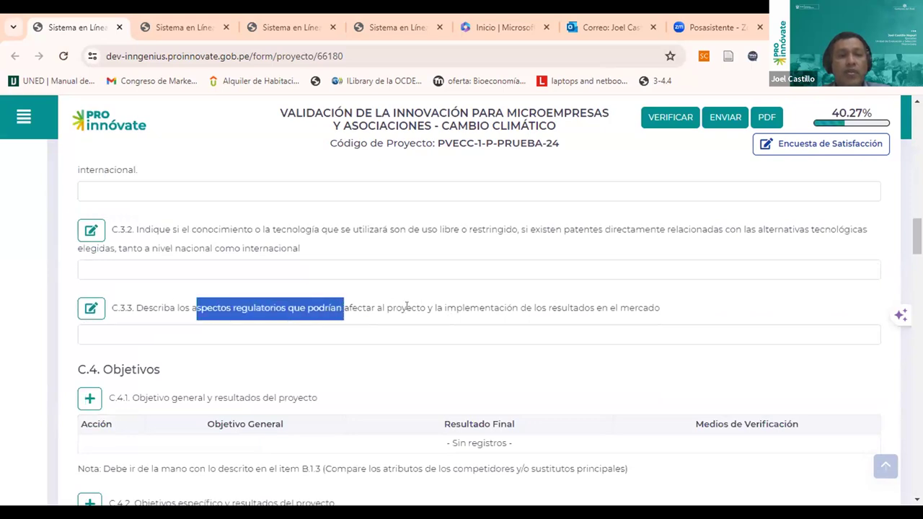
{"action": "left_click", "coordinate": [699, 310]}
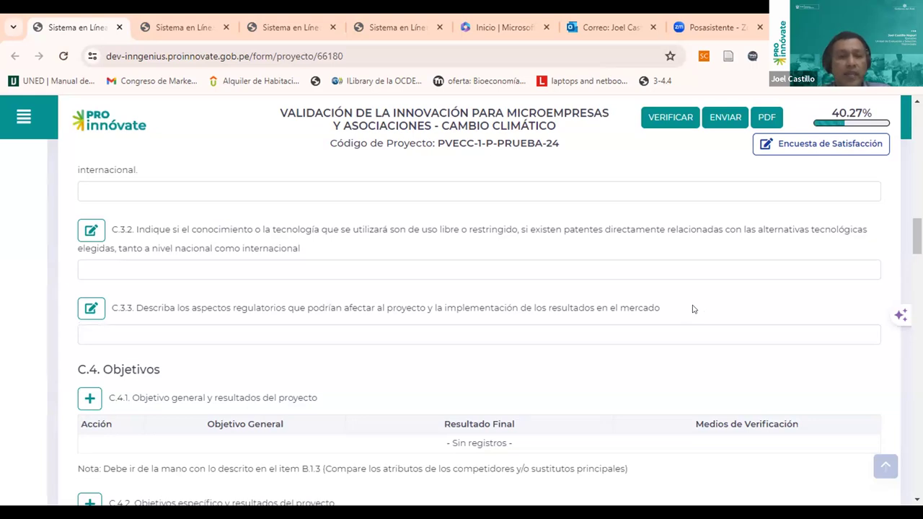
Step: Examine C.4 Objetivos, comparing the general objective and the specific objective components with the C.4.3 Cronograma de Actividades
{"action": "scroll", "coordinate": [678, 312], "scroll_direction": "down", "scroll_amount": 3}
{"action": "scroll", "coordinate": [207, 208], "scroll_direction": "up", "scroll_amount": 2}
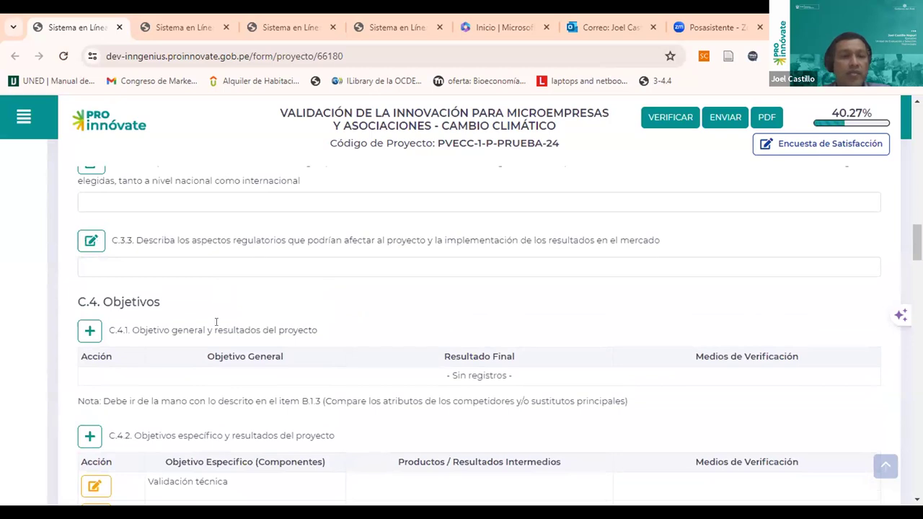
{"action": "scroll", "coordinate": [221, 322], "scroll_direction": "down", "scroll_amount": 1}
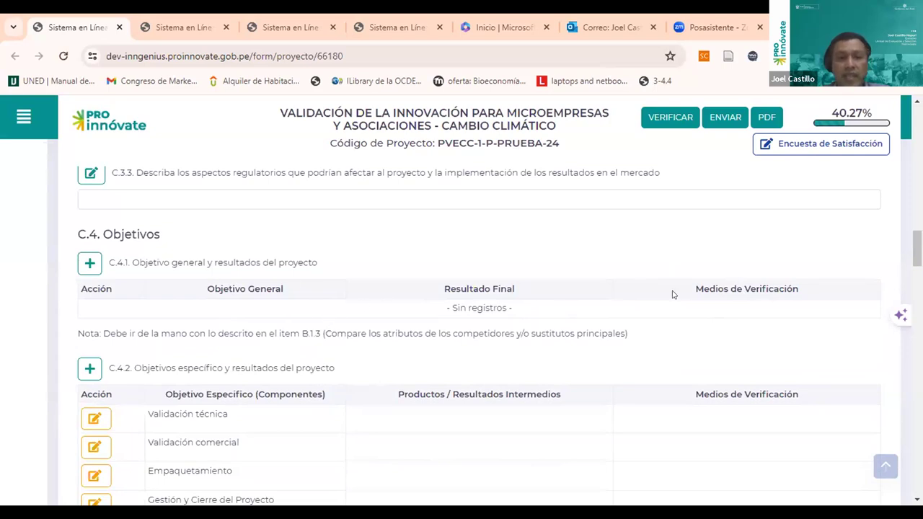
{"action": "scroll", "coordinate": [242, 300], "scroll_direction": "down", "scroll_amount": 1}
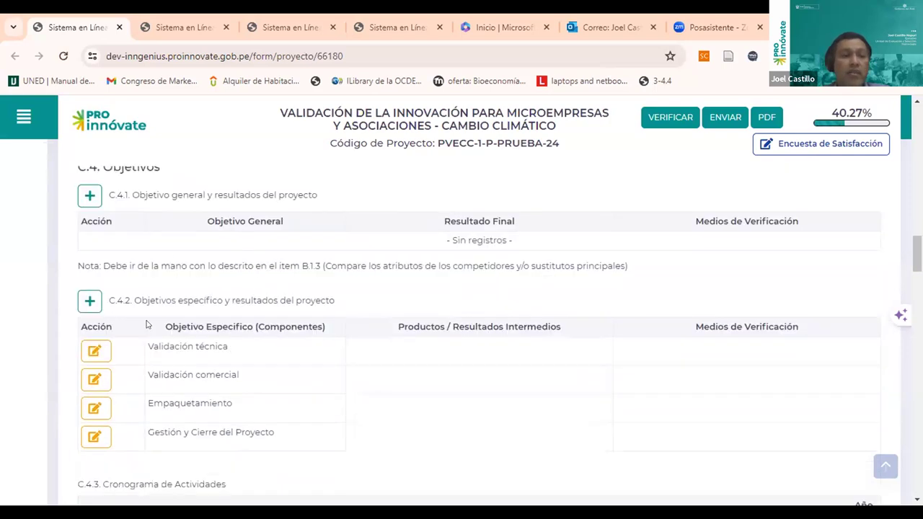
{"action": "scroll", "coordinate": [216, 307], "scroll_direction": "down", "scroll_amount": 2}
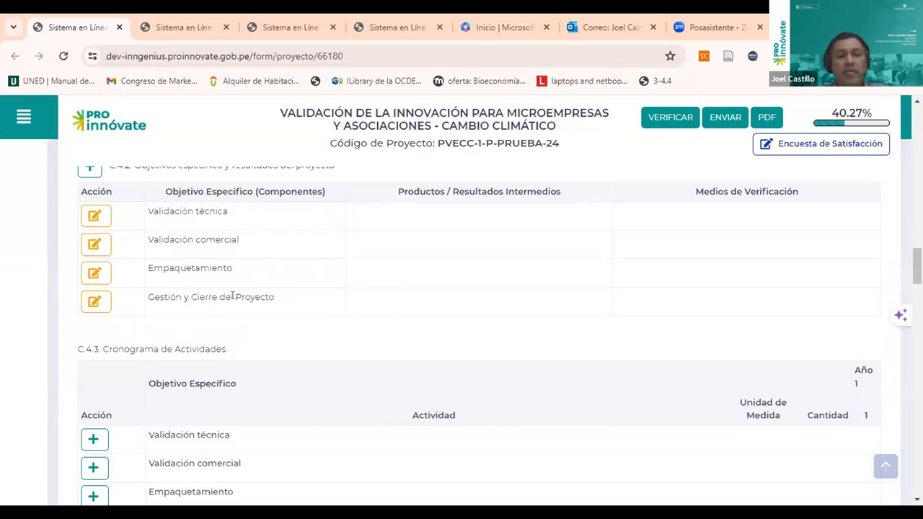
{"action": "scroll", "coordinate": [310, 290], "scroll_direction": "down", "scroll_amount": 4}
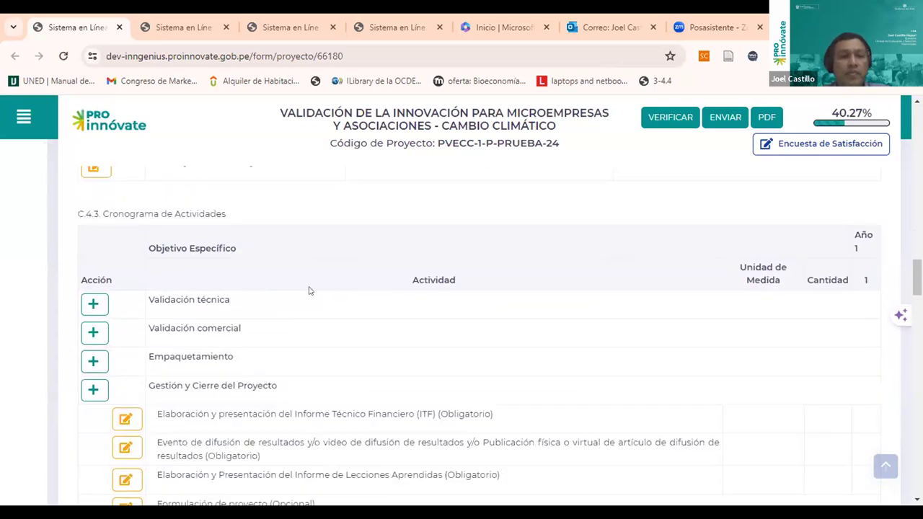
{"action": "scroll", "coordinate": [251, 255], "scroll_direction": "up", "scroll_amount": 5}
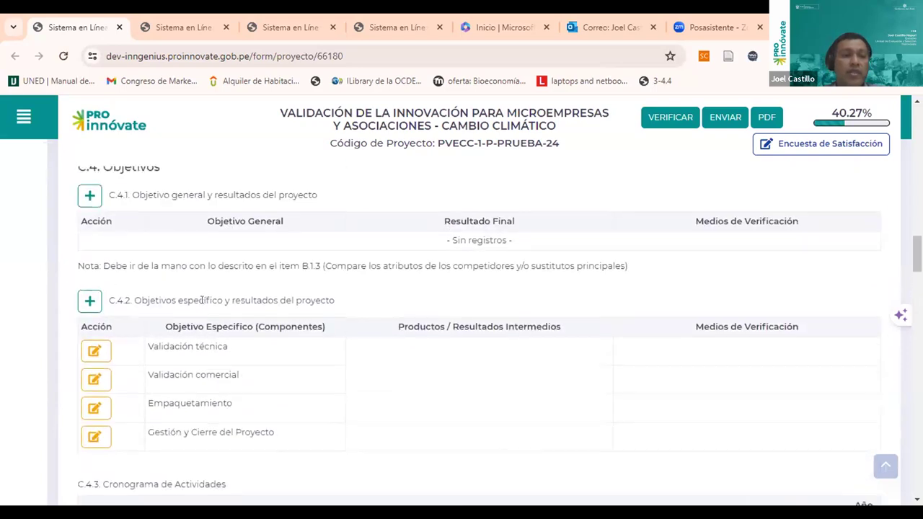
{"action": "scroll", "coordinate": [272, 323], "scroll_direction": "down", "scroll_amount": 5}
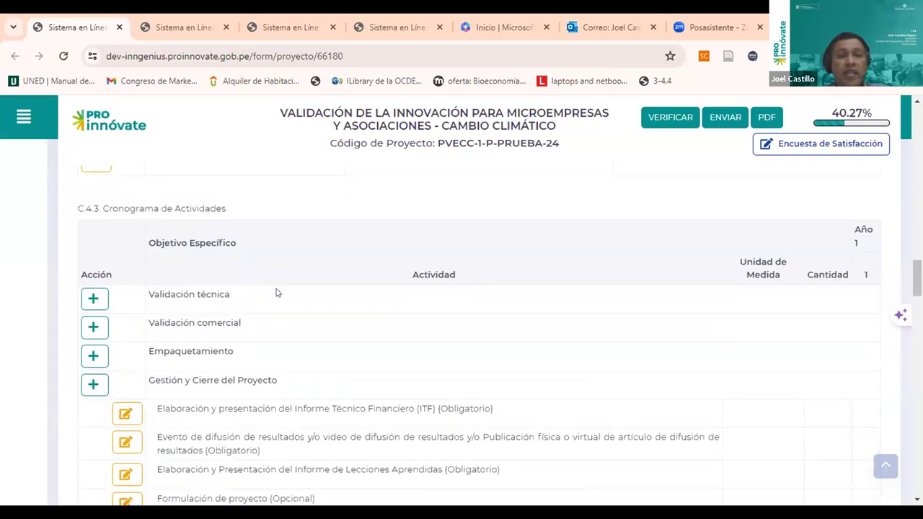
{"action": "scroll", "coordinate": [222, 215], "scroll_direction": "up", "scroll_amount": 1}
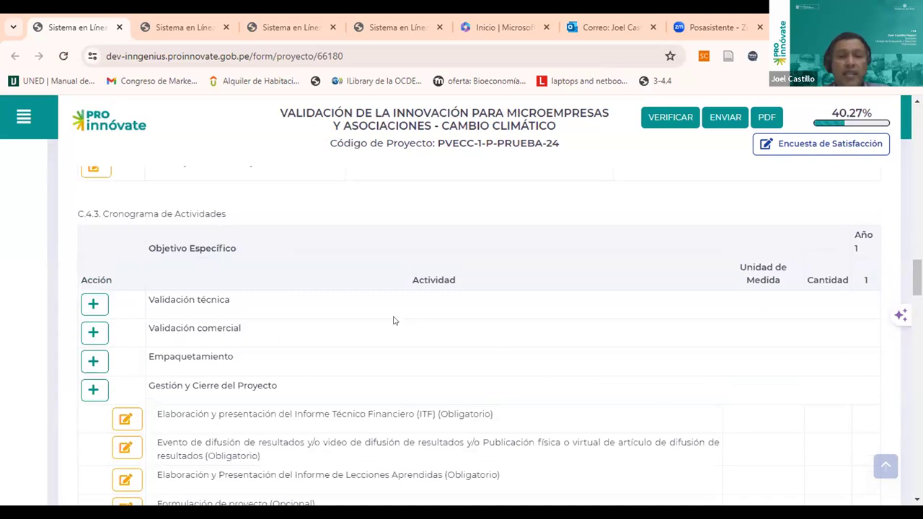
Step: Examine the mandatory and optional activities under Gestión y Cierre del Proyecto, continuing to C.5 Descripción de la metodología
{"action": "scroll", "coordinate": [393, 320], "scroll_direction": "down", "scroll_amount": 1}
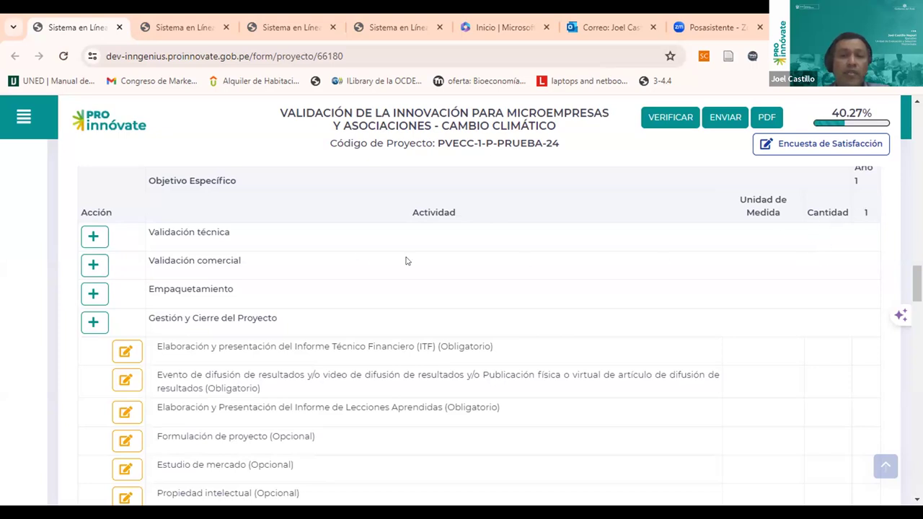
{"action": "scroll", "coordinate": [322, 321], "scroll_direction": "down", "scroll_amount": 3}
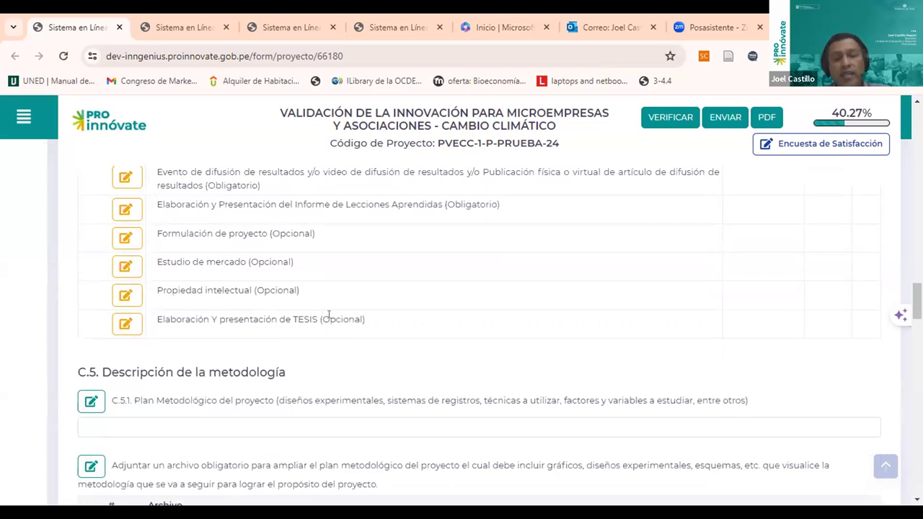
{"action": "scroll", "coordinate": [428, 289], "scroll_direction": "down", "scroll_amount": 3}
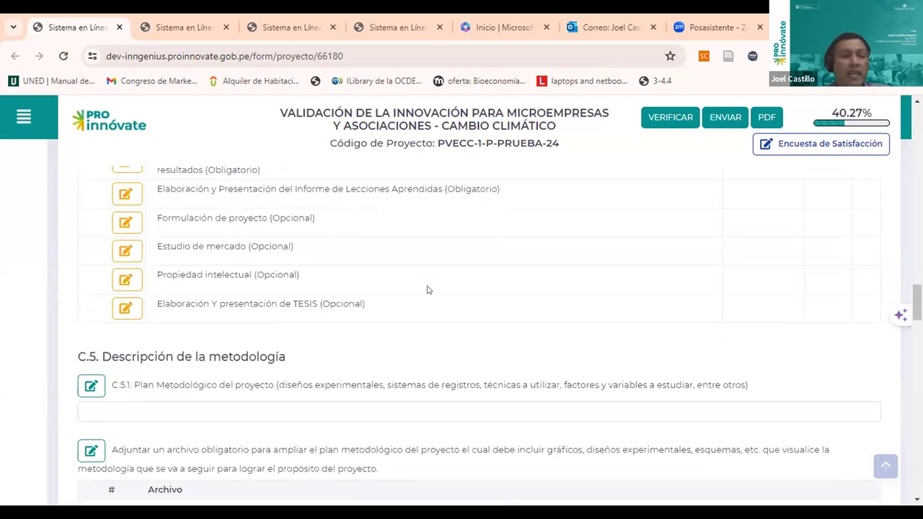
{"action": "scroll", "coordinate": [427, 289], "scroll_direction": "up", "scroll_amount": 1}
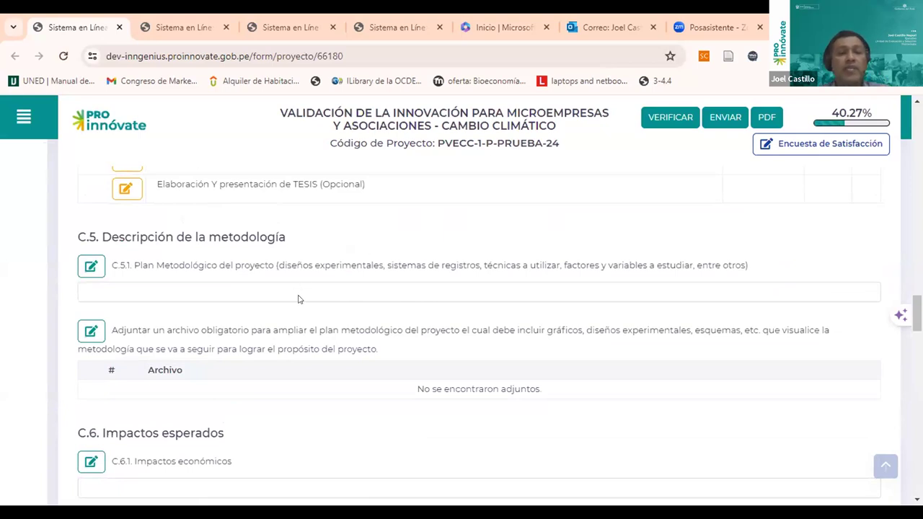
Step: Highlight parts of the C.5.1 Plan Metodológico wording on experimental designs, record systems, techniques and factors
{"action": "left_click_drag", "start_coordinate": [300, 265], "coordinate": [366, 265]}
{"action": "left_click_drag", "start_coordinate": [426, 265], "coordinate": [507, 265]}
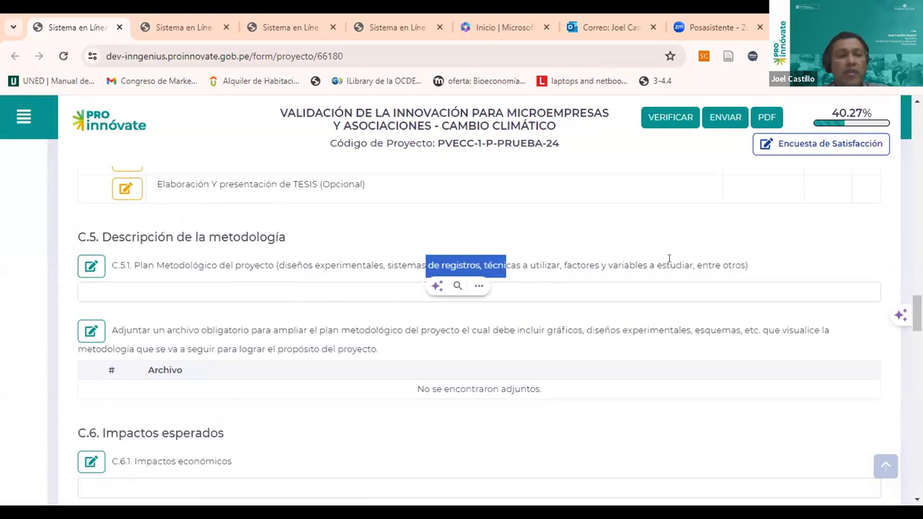
{"action": "left_click_drag", "start_coordinate": [552, 261], "coordinate": [550, 259]}
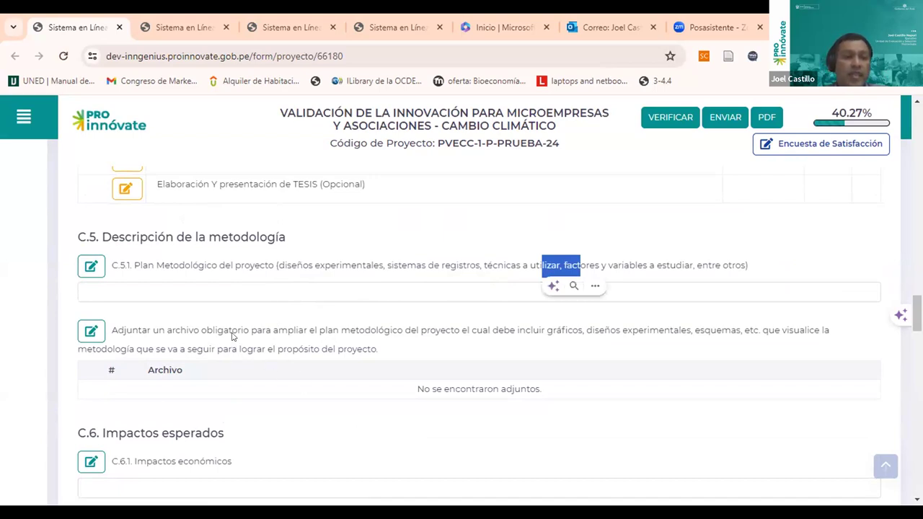
Step: Review the methodology attachment requirement, C.6 Impactos esperados, the C.7 technical team table and C.8 Nivel de madurez de la tecnología
{"action": "scroll", "coordinate": [230, 336], "scroll_direction": "down", "scroll_amount": 1}
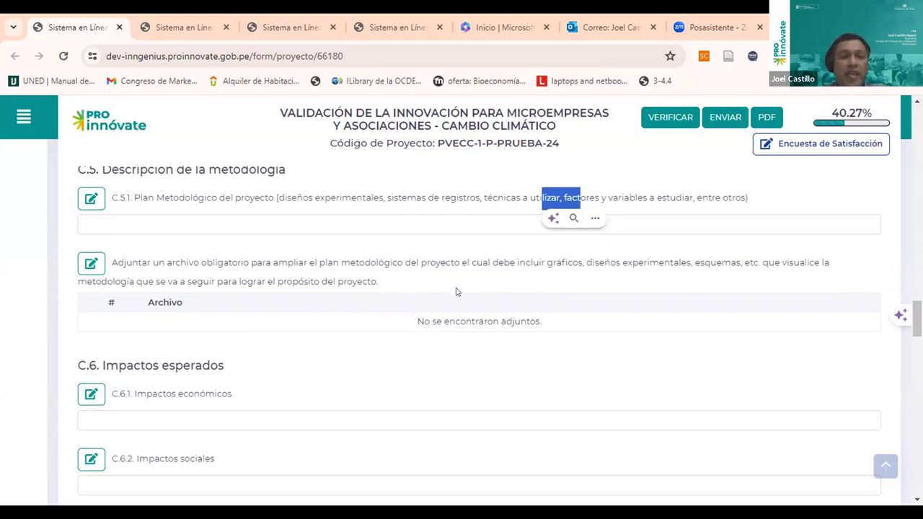
{"action": "scroll", "coordinate": [449, 298], "scroll_direction": "down", "scroll_amount": 3}
{"action": "scroll", "coordinate": [250, 281], "scroll_direction": "up", "scroll_amount": 1}
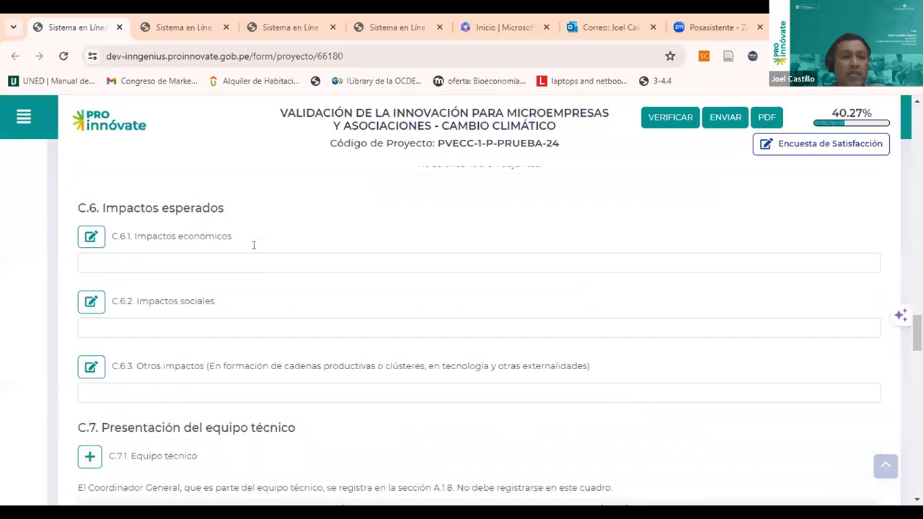
{"action": "scroll", "coordinate": [239, 311], "scroll_direction": "down", "scroll_amount": 2}
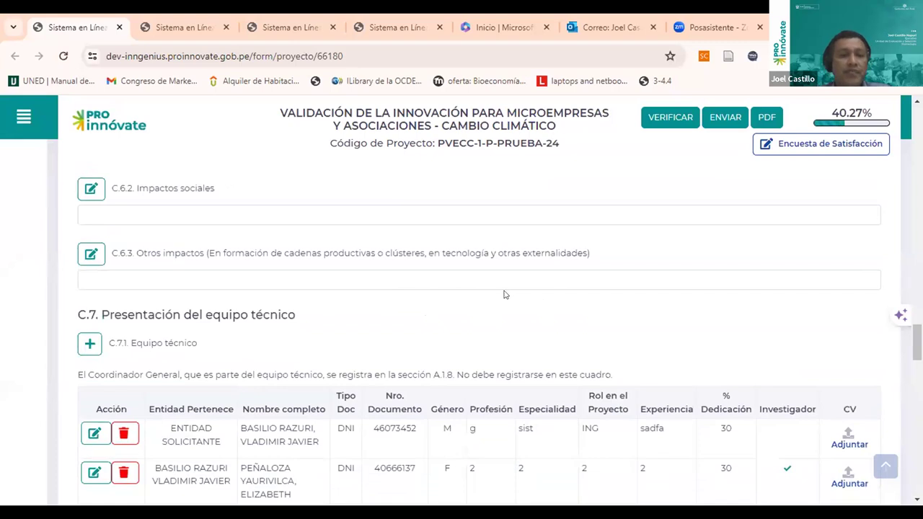
{"action": "scroll", "coordinate": [506, 295], "scroll_direction": "down", "scroll_amount": 2}
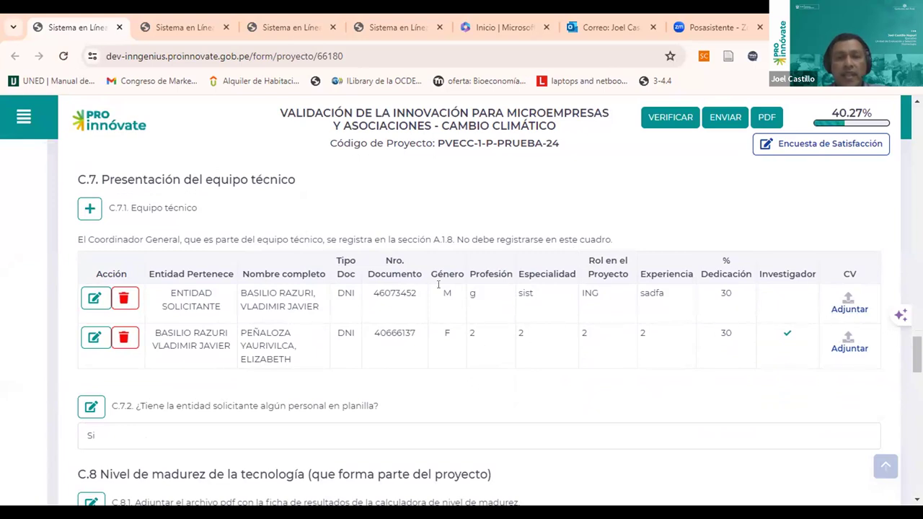
{"action": "scroll", "coordinate": [445, 283], "scroll_direction": "down", "scroll_amount": 4}
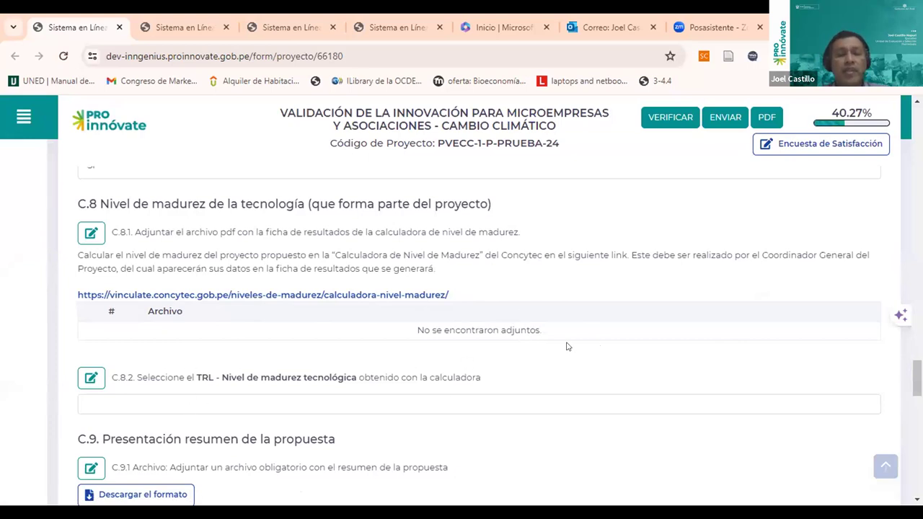
Step: Review the C.9 Presentación resumen de la propuesta requirement and open its C.9.1 file selection, closing it without attaching a file
{"action": "scroll", "coordinate": [552, 368], "scroll_direction": "down", "scroll_amount": 3}
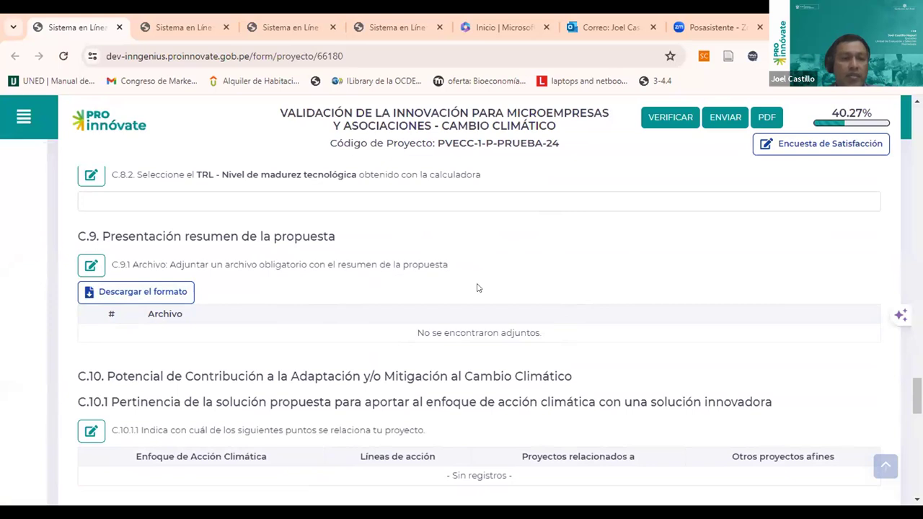
{"action": "scroll", "coordinate": [505, 288], "scroll_direction": "down", "scroll_amount": 1}
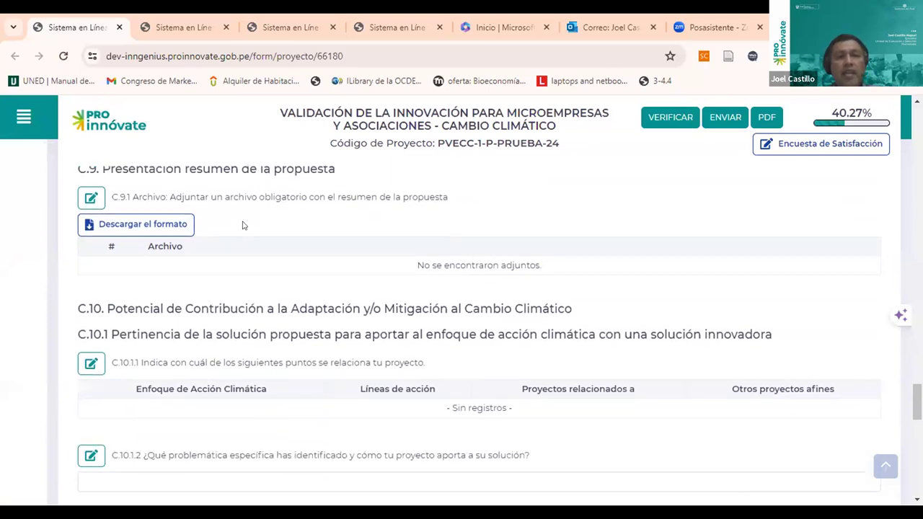
{"action": "left_click", "coordinate": [83, 201]}
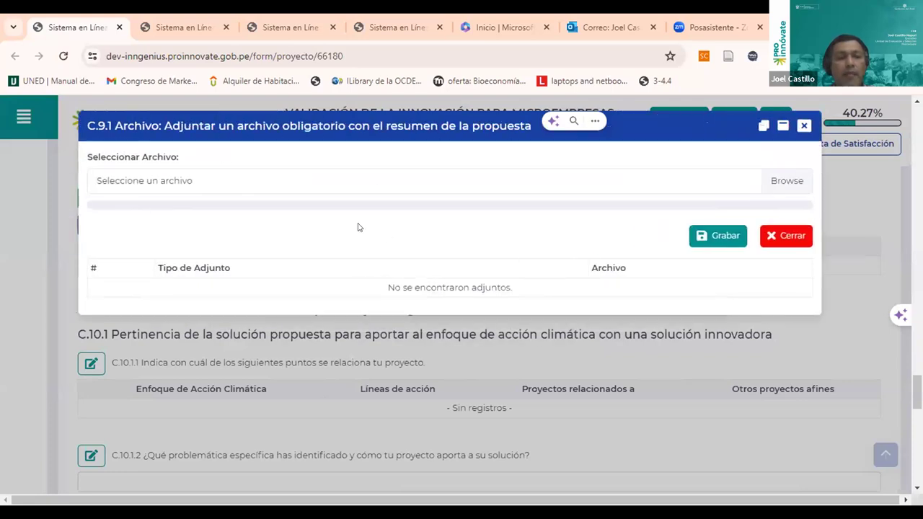
{"action": "left_click", "coordinate": [787, 181]}
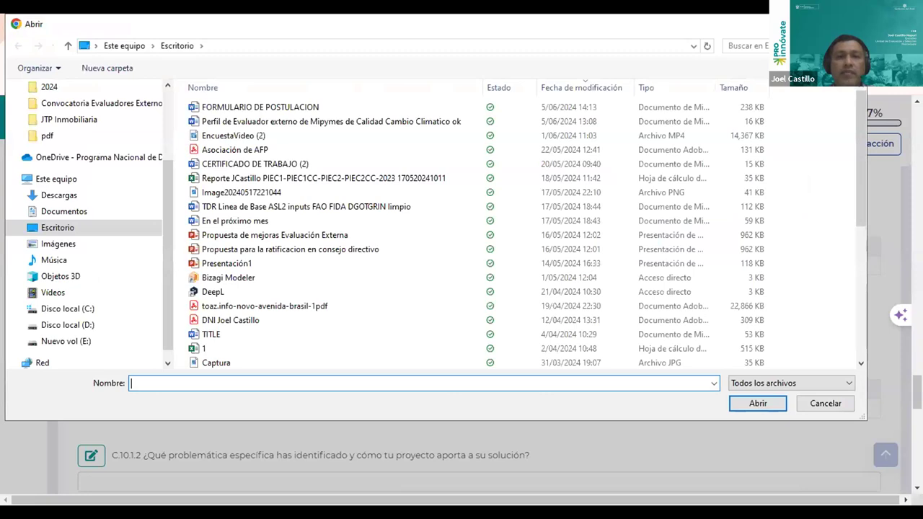
{"action": "key", "text": "Escape"}
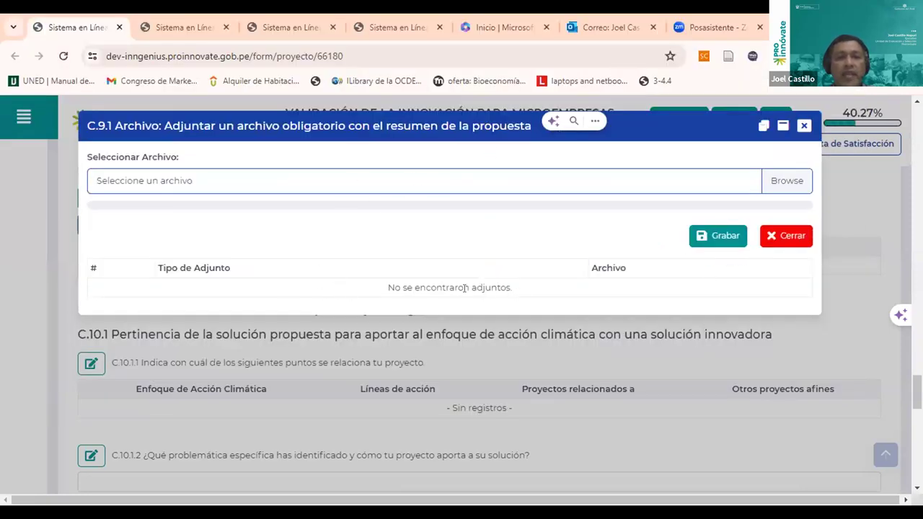
{"action": "left_click", "coordinate": [804, 127]}
Step: Review the C.10 heading on Adaptación y/o Mitigación al Cambio Climático and the C.10.1 questions on the relevance of the proposed solution
{"action": "scroll", "coordinate": [462, 312], "scroll_direction": "down", "scroll_amount": 4}
{"action": "scroll", "coordinate": [461, 312], "scroll_direction": "up", "scroll_amount": 1}
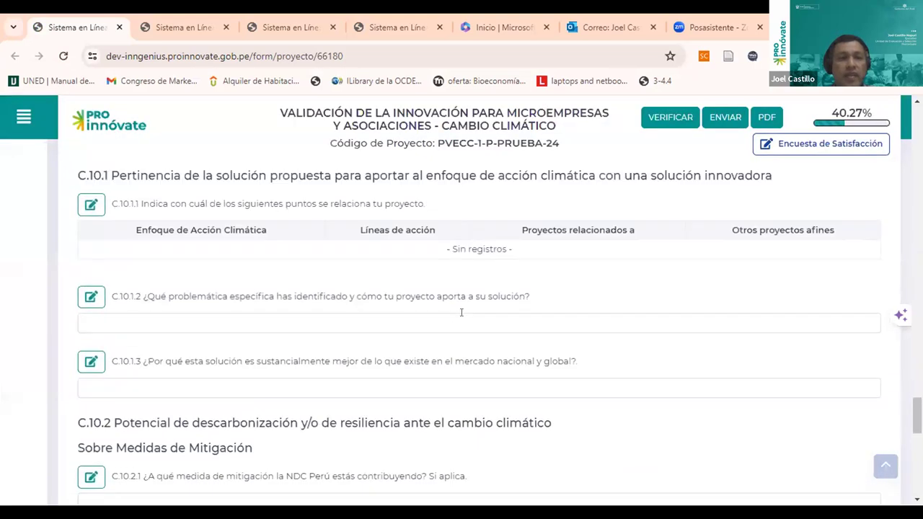
{"action": "scroll", "coordinate": [461, 312], "scroll_direction": "up", "scroll_amount": 1}
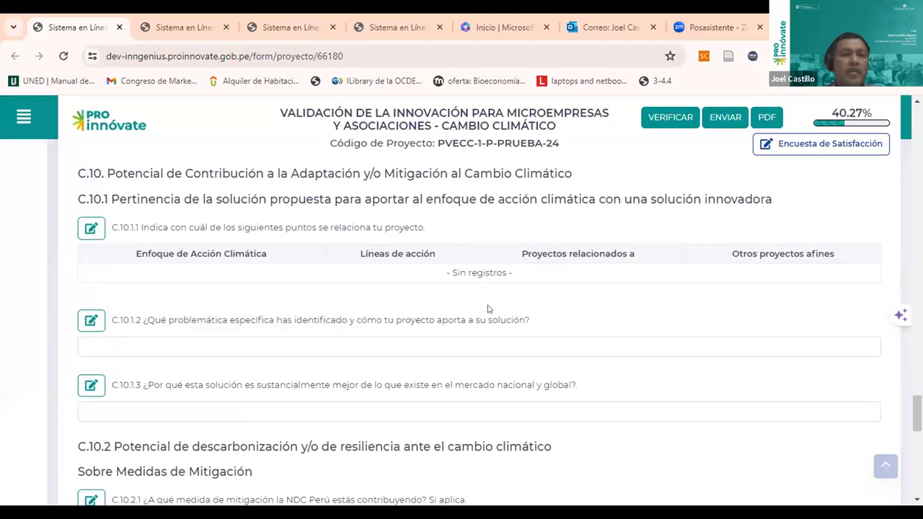
{"action": "left_click_drag", "start_coordinate": [298, 174], "coordinate": [581, 181]}
{"action": "left_click", "coordinate": [252, 219]}
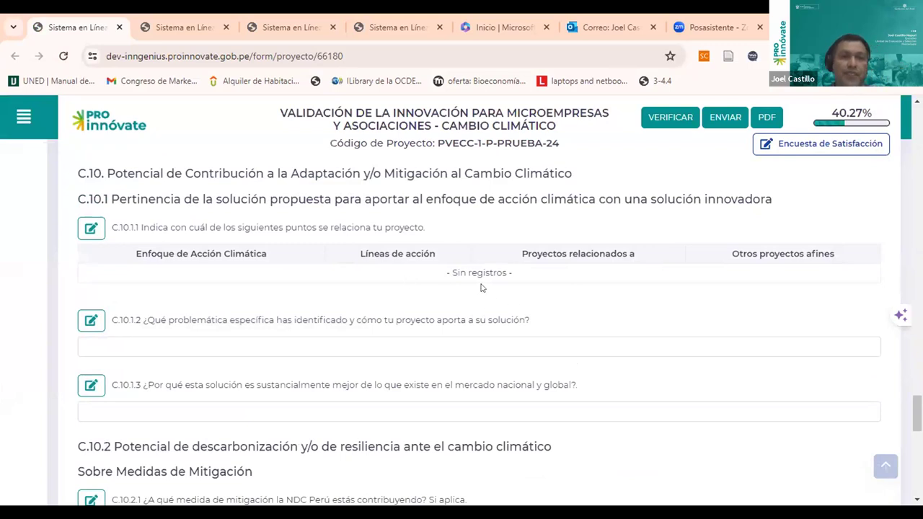
Step: Start a new C.10.1.1 record to view the Enfoque de Acción Climática options, and close it without saving
{"action": "left_click", "coordinate": [83, 234]}
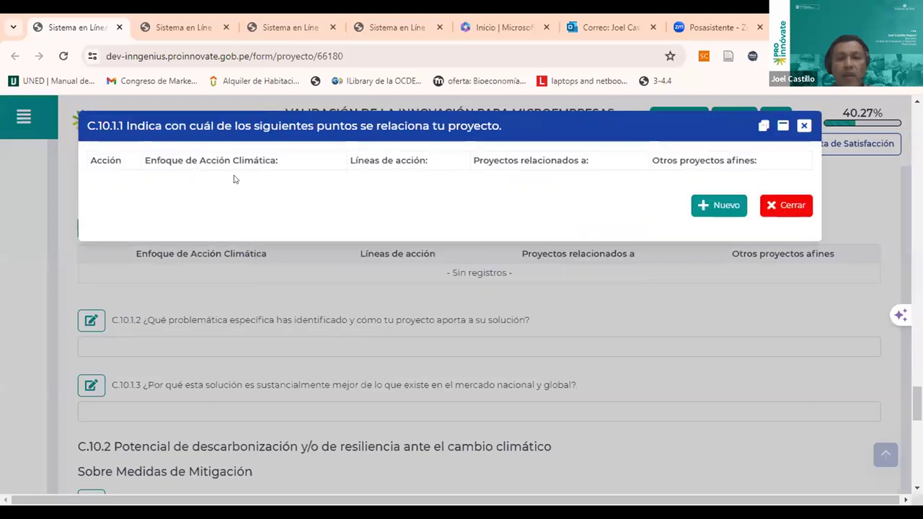
{"action": "left_click", "coordinate": [719, 207]}
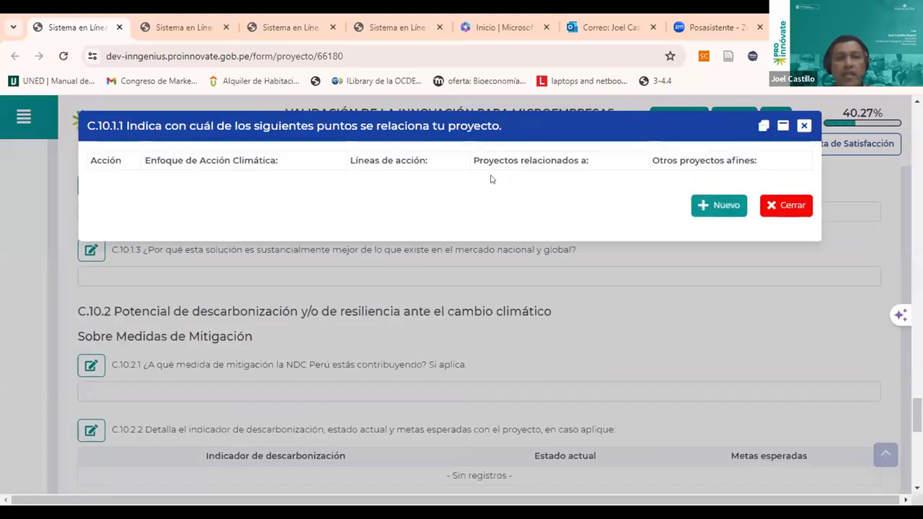
{"action": "left_click", "coordinate": [711, 206]}
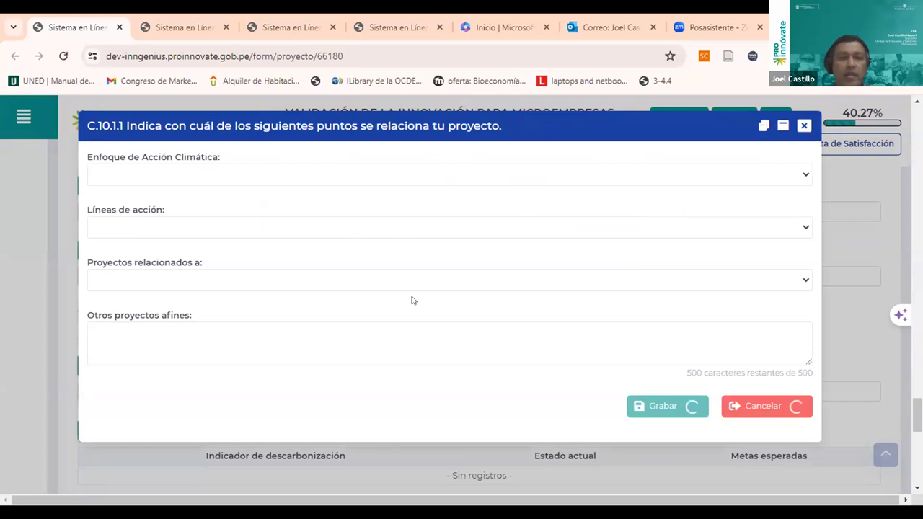
{"action": "left_click", "coordinate": [803, 176]}
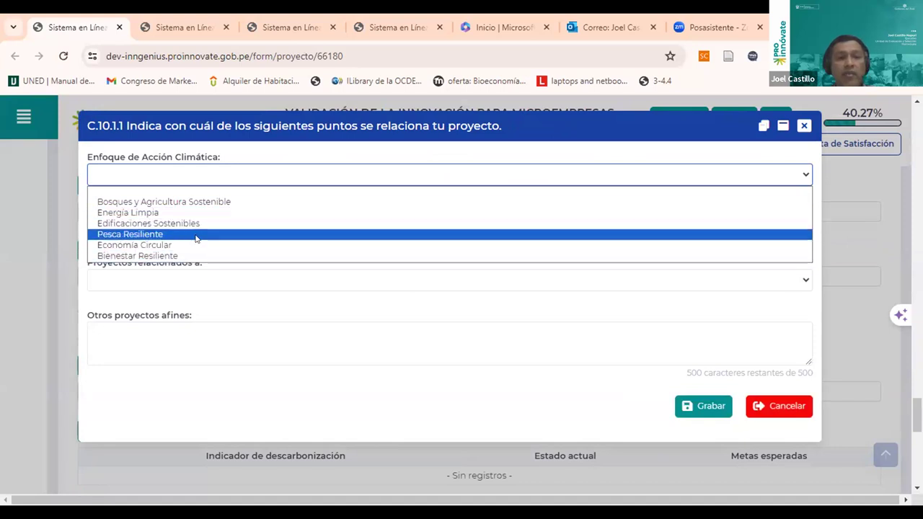
{"action": "left_click", "coordinate": [804, 125]}
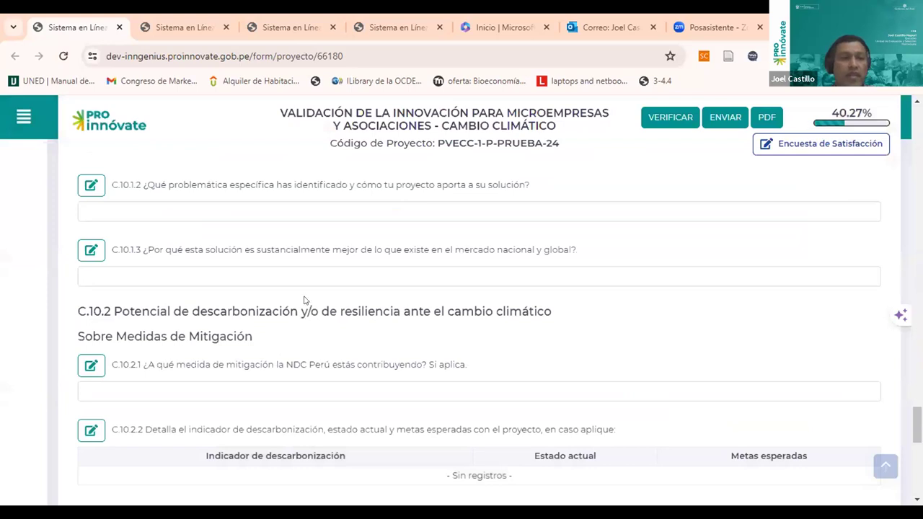
Step: Examine the mitigation and adaptation questions in C.10.2 and the C.10.3 Enfoque de transición justa questions
{"action": "scroll", "coordinate": [494, 317], "scroll_direction": "down", "scroll_amount": 1}
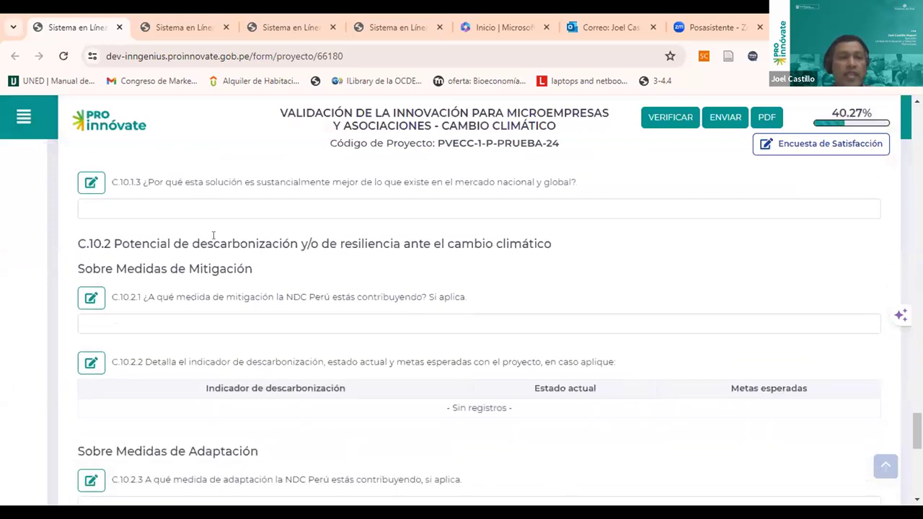
{"action": "scroll", "coordinate": [346, 268], "scroll_direction": "down", "scroll_amount": 2}
{"action": "scroll", "coordinate": [338, 247], "scroll_direction": "down", "scroll_amount": 5}
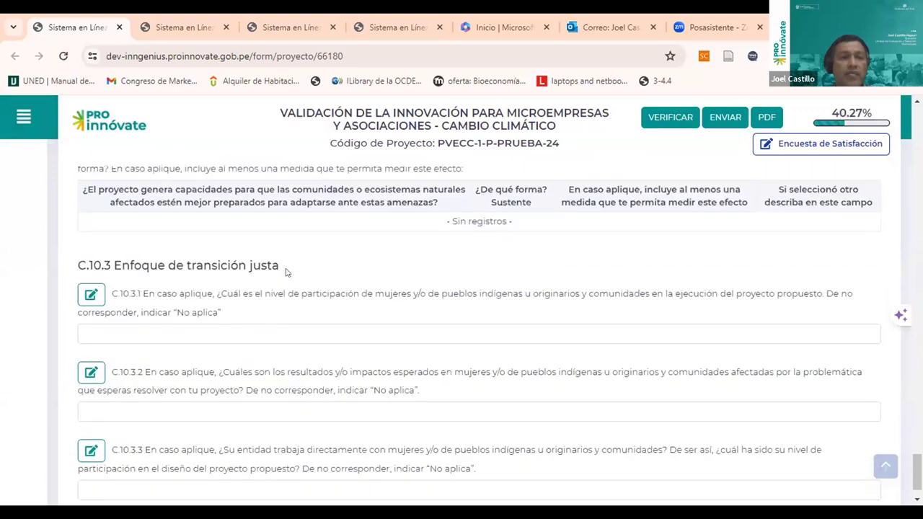
{"action": "scroll", "coordinate": [288, 277], "scroll_direction": "down", "scroll_amount": 1}
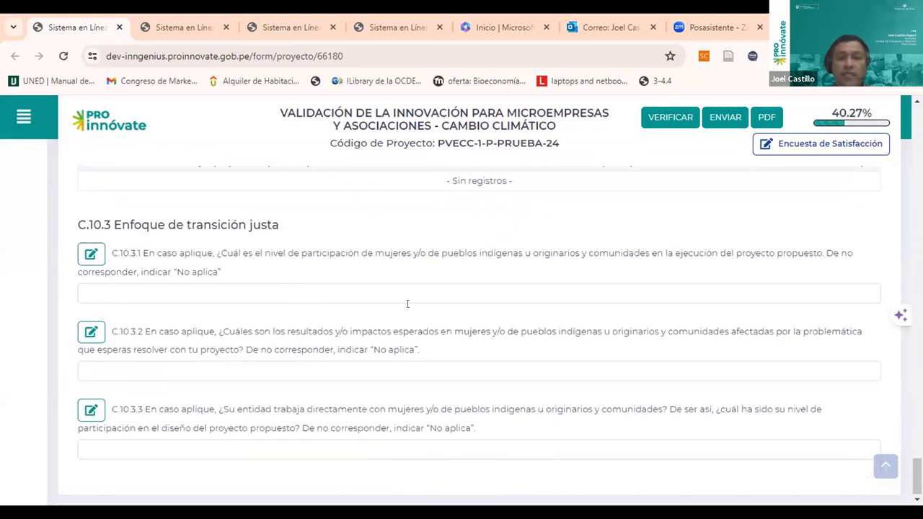
{"action": "scroll", "coordinate": [407, 304], "scroll_direction": "up", "scroll_amount": 3}
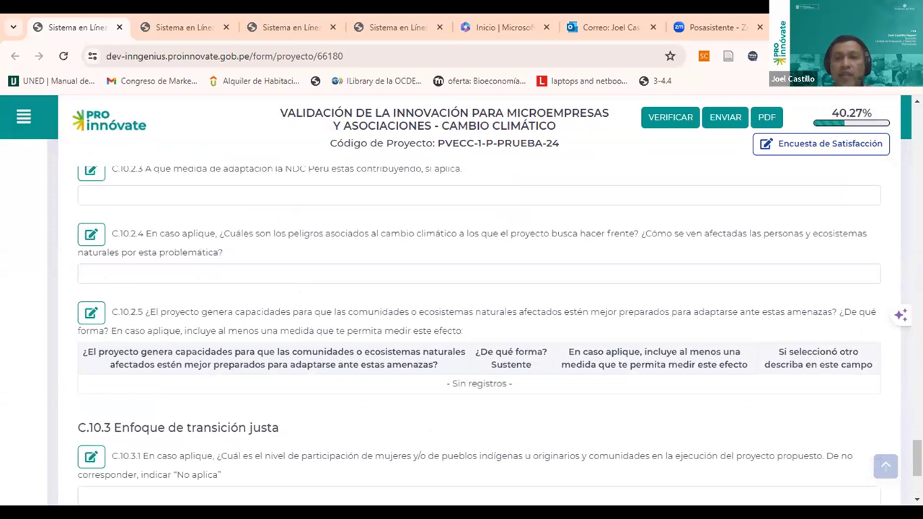
Step: Open Sección D: Presupuesto and look through its recommendations and budget tables as far as D.1.4 Honorarios e incentivos
{"action": "scroll", "coordinate": [523, 247], "scroll_direction": "up", "scroll_amount": 15}
{"action": "scroll", "coordinate": [703, 283], "scroll_direction": "up", "scroll_amount": 15}
{"action": "scroll", "coordinate": [725, 252], "scroll_direction": "up", "scroll_amount": 10}
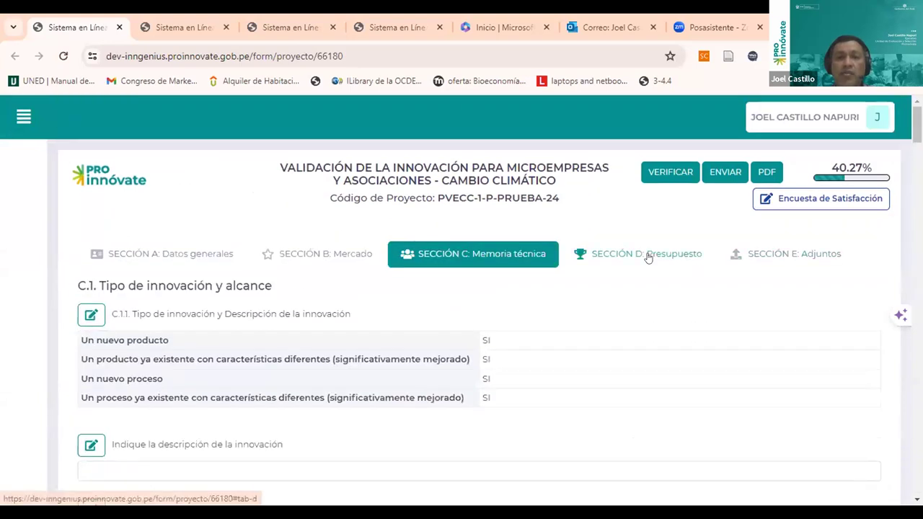
{"action": "left_click", "coordinate": [648, 258]}
{"action": "scroll", "coordinate": [341, 282], "scroll_direction": "down", "scroll_amount": 3}
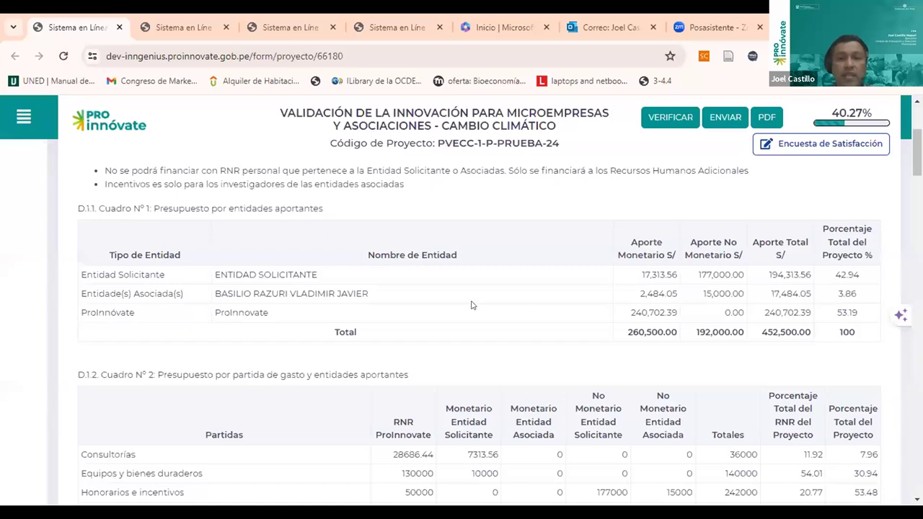
{"action": "scroll", "coordinate": [472, 306], "scroll_direction": "down", "scroll_amount": 5}
{"action": "scroll", "coordinate": [475, 325], "scroll_direction": "down", "scroll_amount": 3}
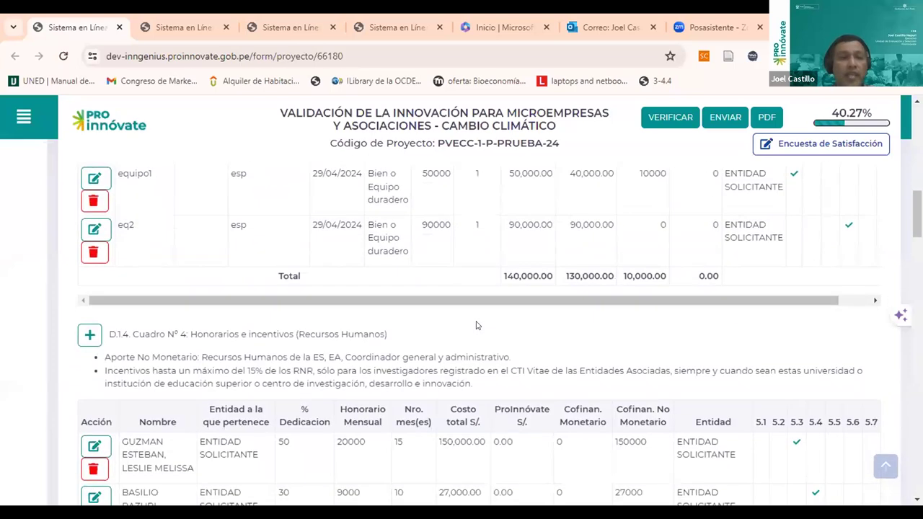
Step: Examine the D.1.3 Equipos y Bienes duraderos table and the D.1.4 rules on non-monetary contributions and incentives
{"action": "scroll", "coordinate": [476, 324], "scroll_direction": "up", "scroll_amount": 2}
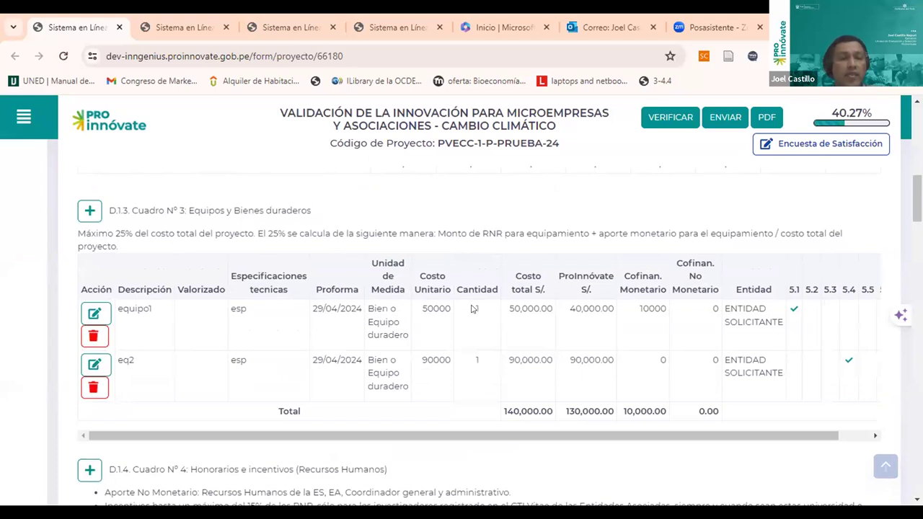
{"action": "scroll", "coordinate": [366, 259], "scroll_direction": "down", "scroll_amount": 6}
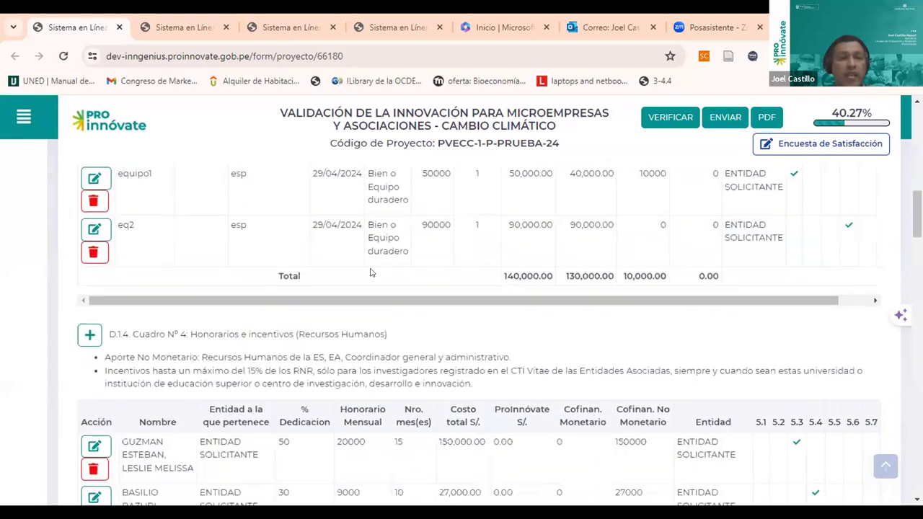
{"action": "scroll", "coordinate": [370, 277], "scroll_direction": "down", "scroll_amount": 2}
{"action": "scroll", "coordinate": [371, 277], "scroll_direction": "up", "scroll_amount": 4}
{"action": "scroll", "coordinate": [370, 277], "scroll_direction": "up", "scroll_amount": 1}
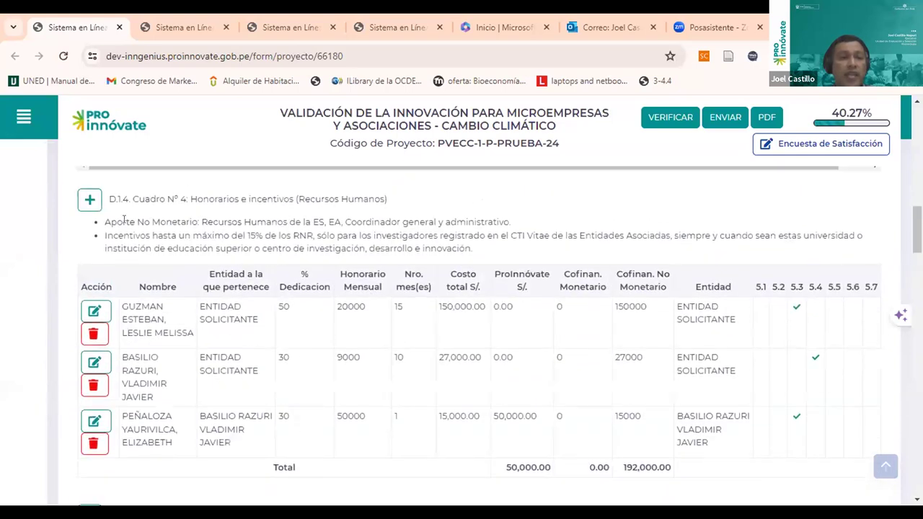
{"action": "left_click_drag", "start_coordinate": [183, 236], "coordinate": [320, 236]}
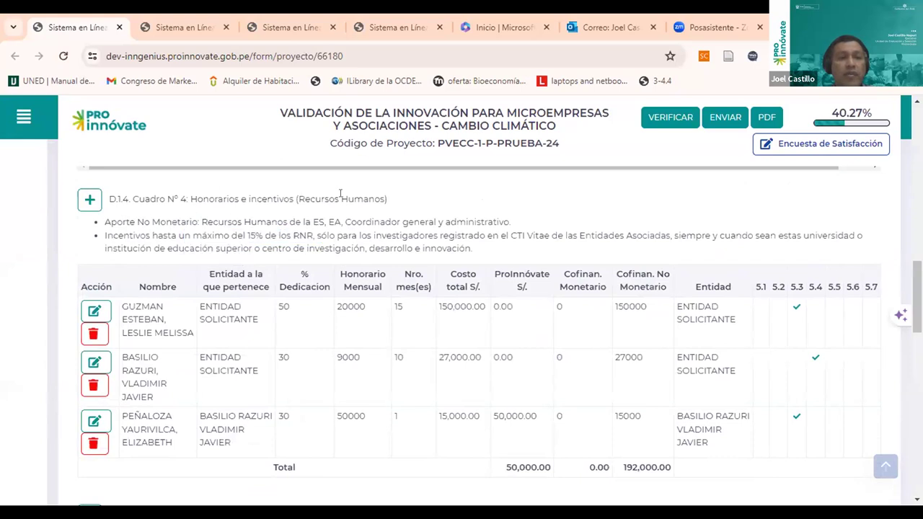
{"action": "left_click_drag", "start_coordinate": [201, 236], "coordinate": [310, 228]}
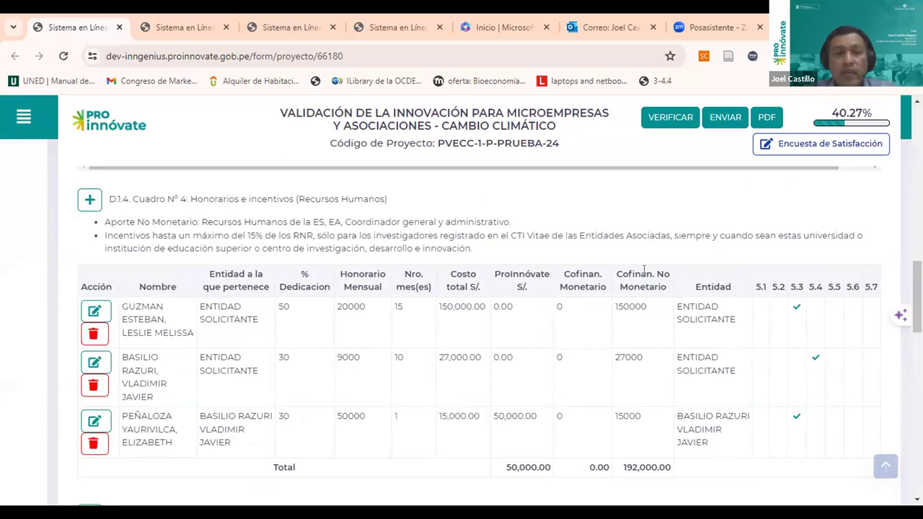
{"action": "scroll", "coordinate": [661, 326], "scroll_direction": "down", "scroll_amount": 3}
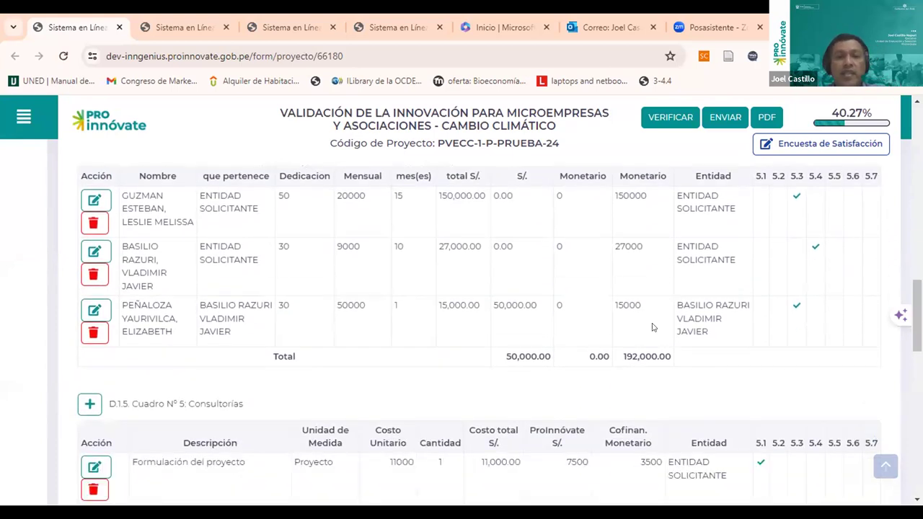
Step: Compare the D.1.1 budget by contributing entity with the D.1.2 budget by expense item, continuing to D.1.5 Consultorías
{"action": "scroll", "coordinate": [645, 313], "scroll_direction": "up", "scroll_amount": 15}
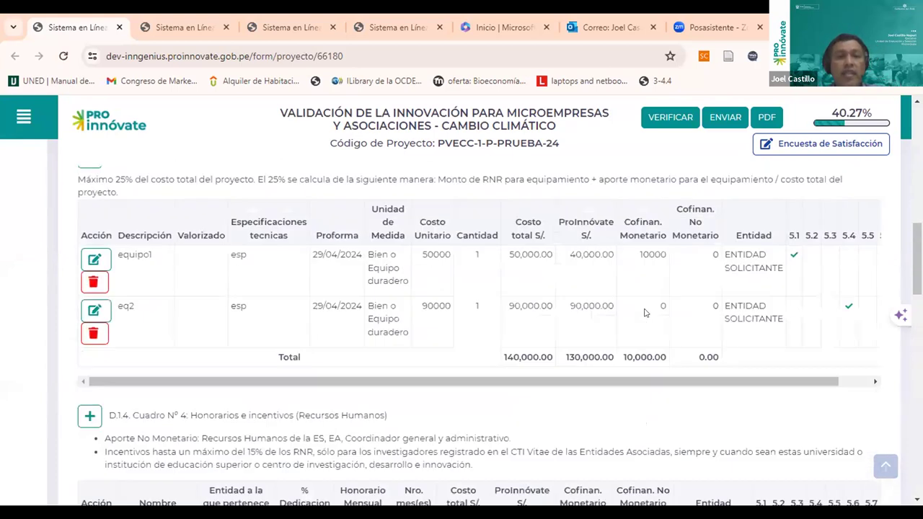
{"action": "scroll", "coordinate": [591, 284], "scroll_direction": "up", "scroll_amount": 4}
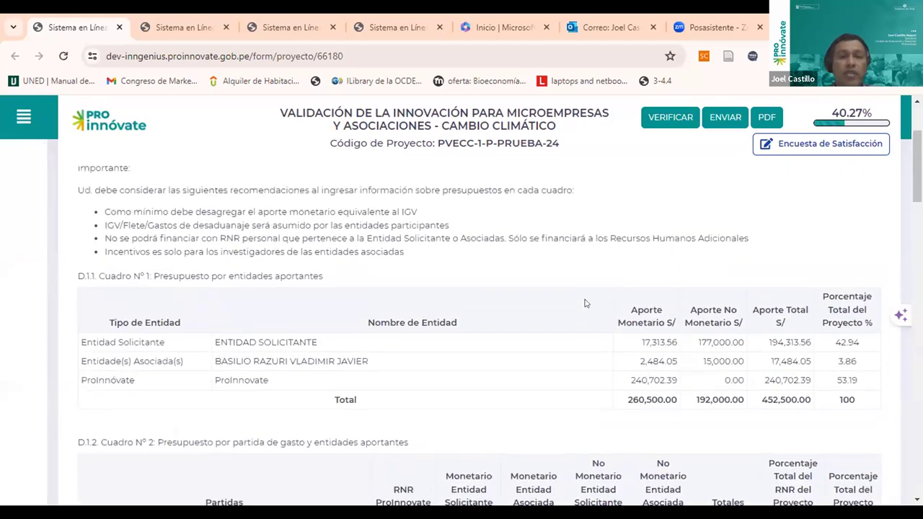
{"action": "scroll", "coordinate": [565, 281], "scroll_direction": "down", "scroll_amount": 2}
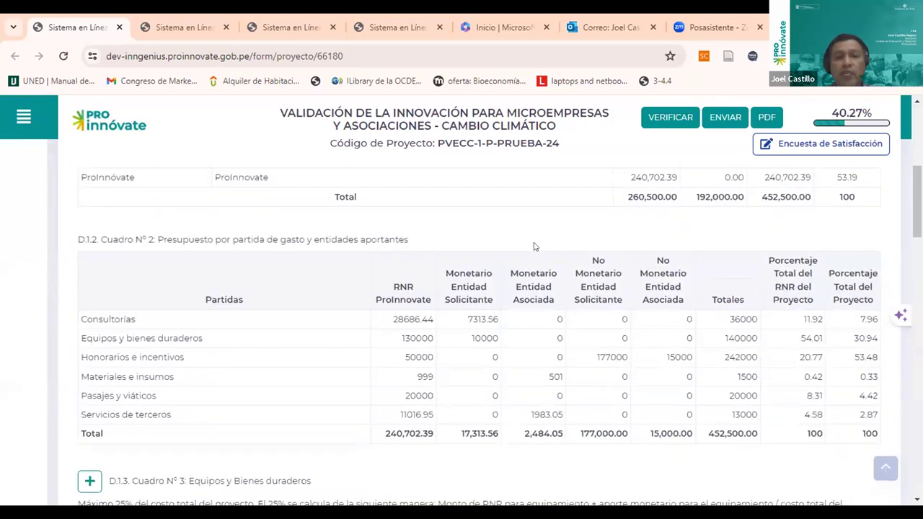
{"action": "scroll", "coordinate": [532, 247], "scroll_direction": "up", "scroll_amount": 1}
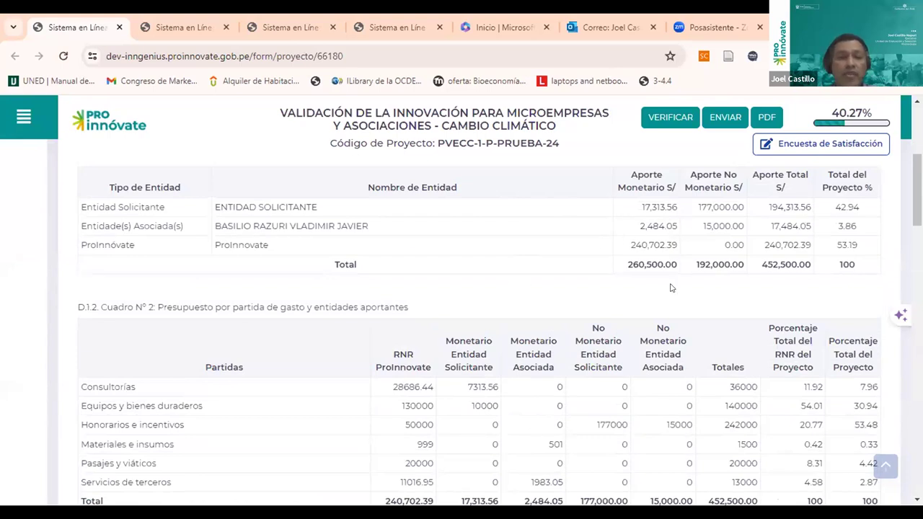
{"action": "scroll", "coordinate": [670, 288], "scroll_direction": "down", "scroll_amount": 1}
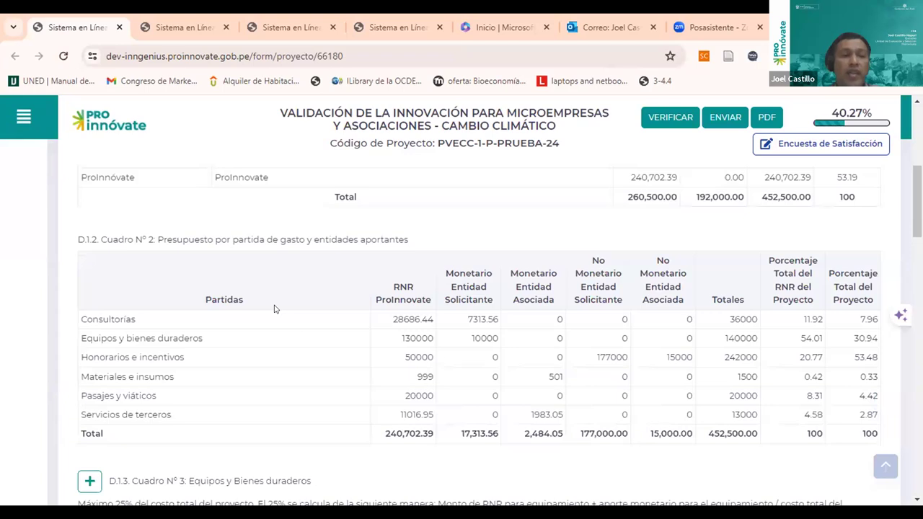
{"action": "scroll", "coordinate": [273, 308], "scroll_direction": "down", "scroll_amount": 10}
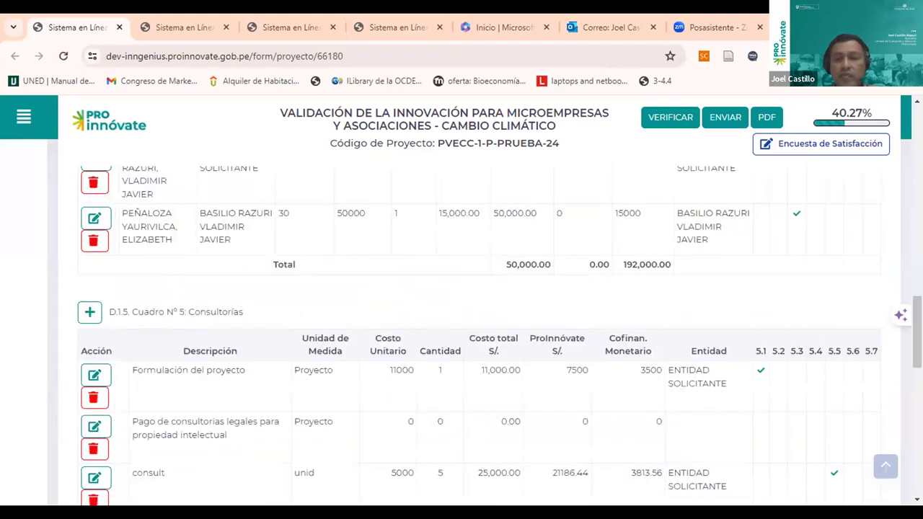
Step: Open Sección E: Adjuntos and review the E.1.1, E.1.2 and E.1.3 document requirements
{"action": "scroll", "coordinate": [784, 258], "scroll_direction": "up", "scroll_amount": 15}
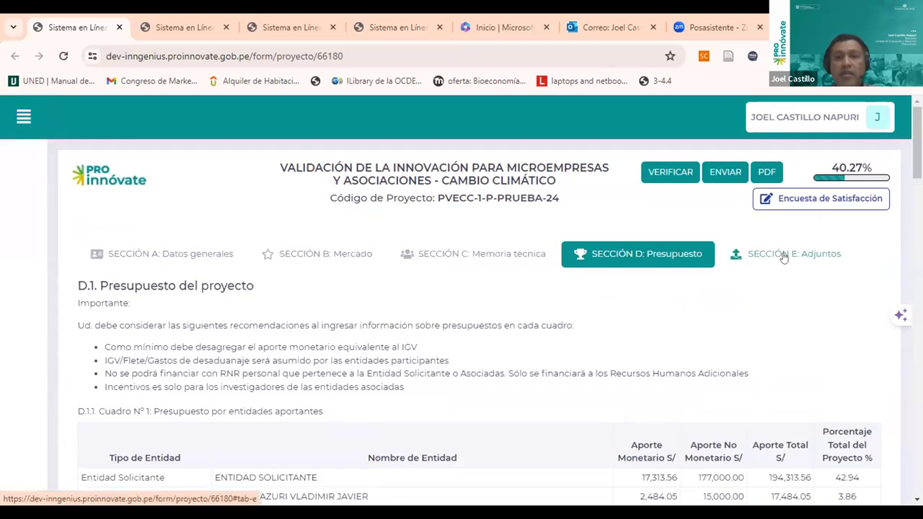
{"action": "left_click", "coordinate": [784, 258]}
{"action": "scroll", "coordinate": [416, 304], "scroll_direction": "down", "scroll_amount": 1}
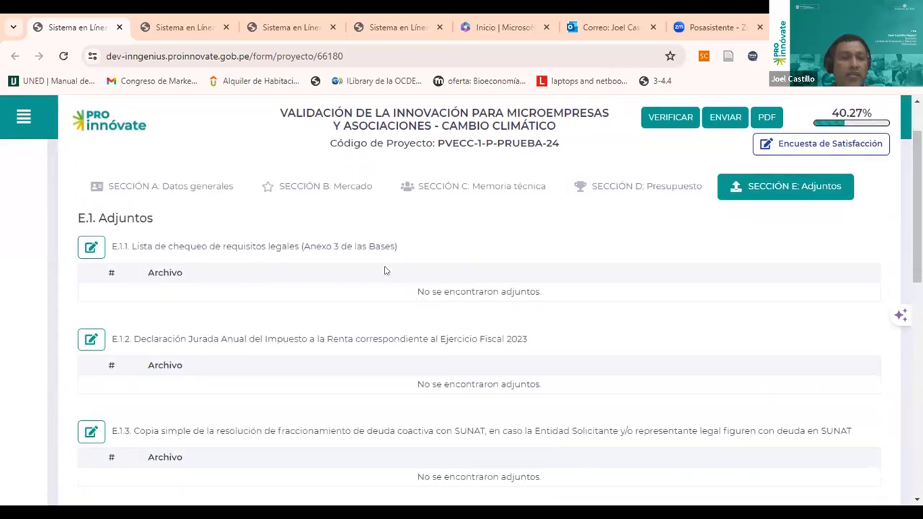
{"action": "scroll", "coordinate": [439, 355], "scroll_direction": "down", "scroll_amount": 2}
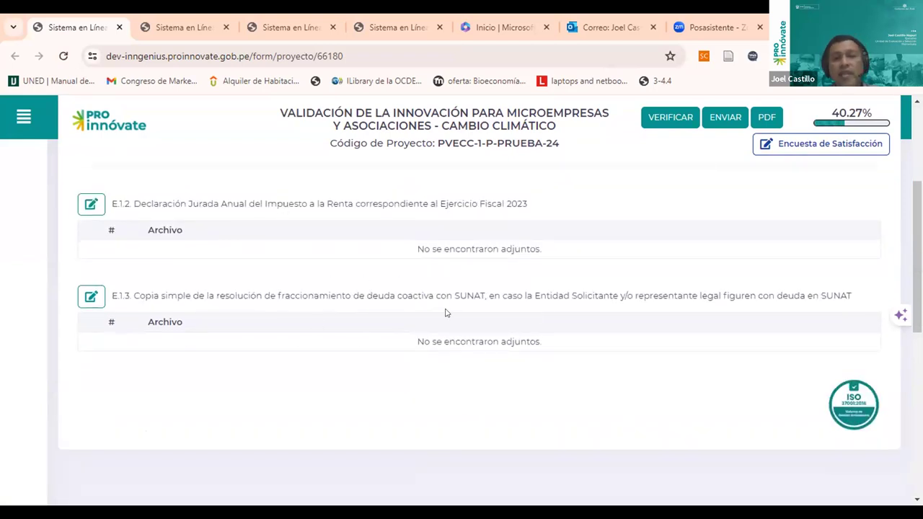
Step: Run the verification of the Cambio Climático application, repeating it if needed, and review the fields still to complete before closing the results
{"action": "scroll", "coordinate": [567, 325], "scroll_direction": "up", "scroll_amount": 3}
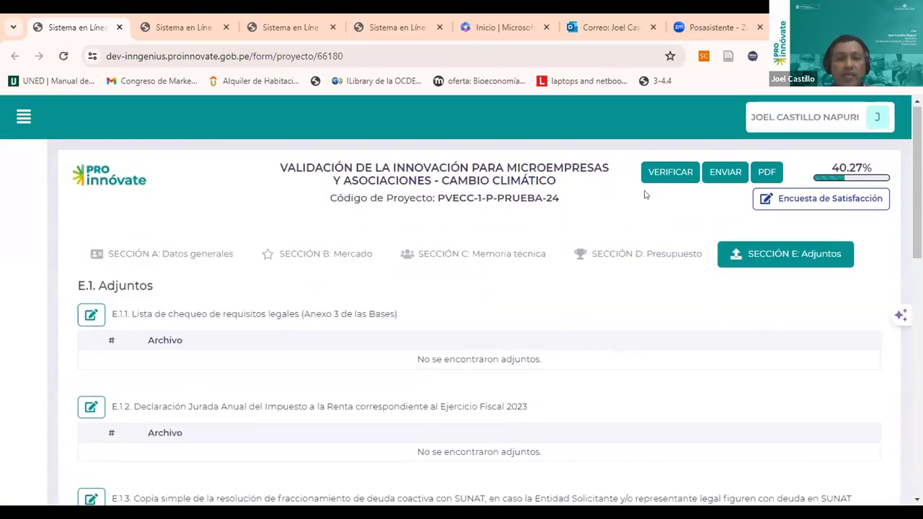
{"action": "left_click", "coordinate": [665, 173]}
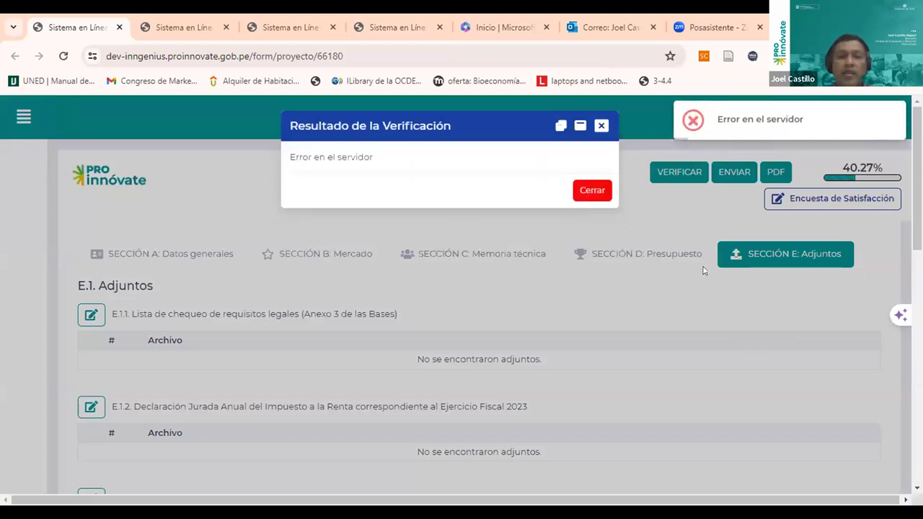
{"action": "left_click", "coordinate": [662, 178]}
{"action": "left_click", "coordinate": [664, 173]}
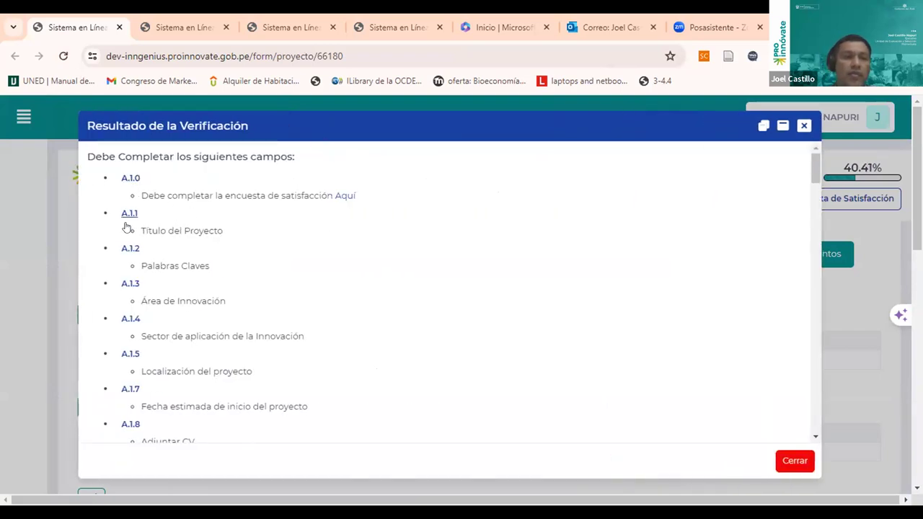
{"action": "scroll", "coordinate": [277, 278], "scroll_direction": "down", "scroll_amount": 1}
{"action": "scroll", "coordinate": [735, 185], "scroll_direction": "up", "scroll_amount": 1}
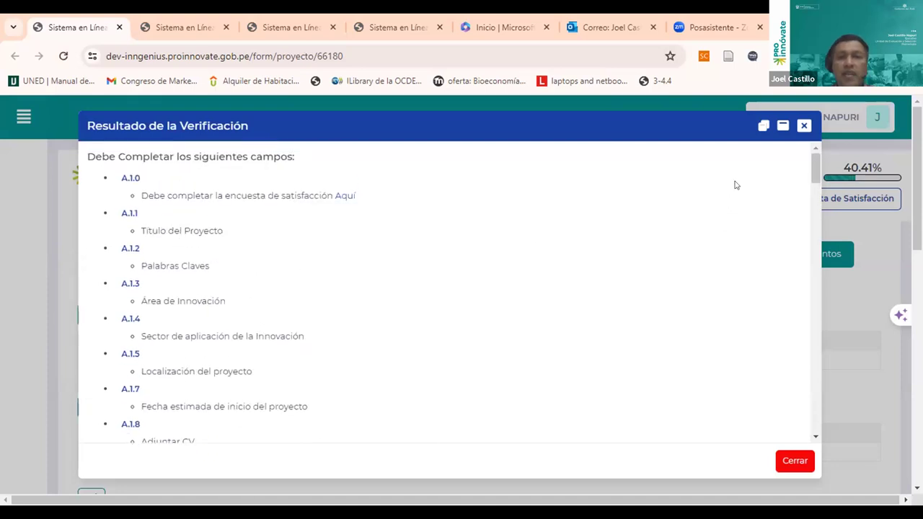
{"action": "left_click", "coordinate": [805, 128]}
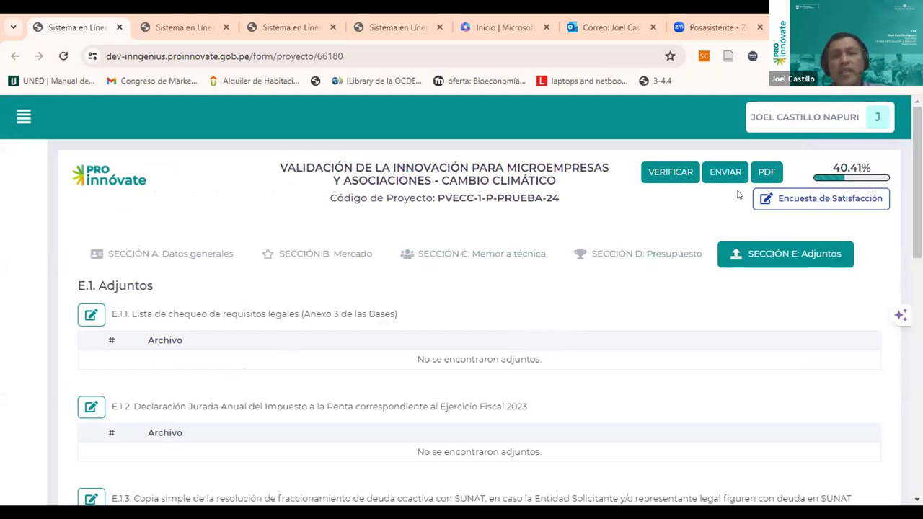
{"action": "left_click", "coordinate": [712, 179]}
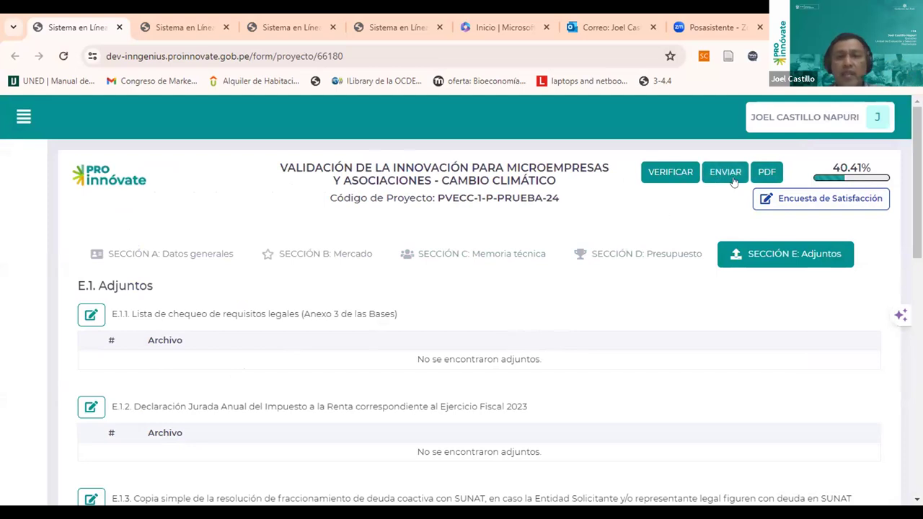